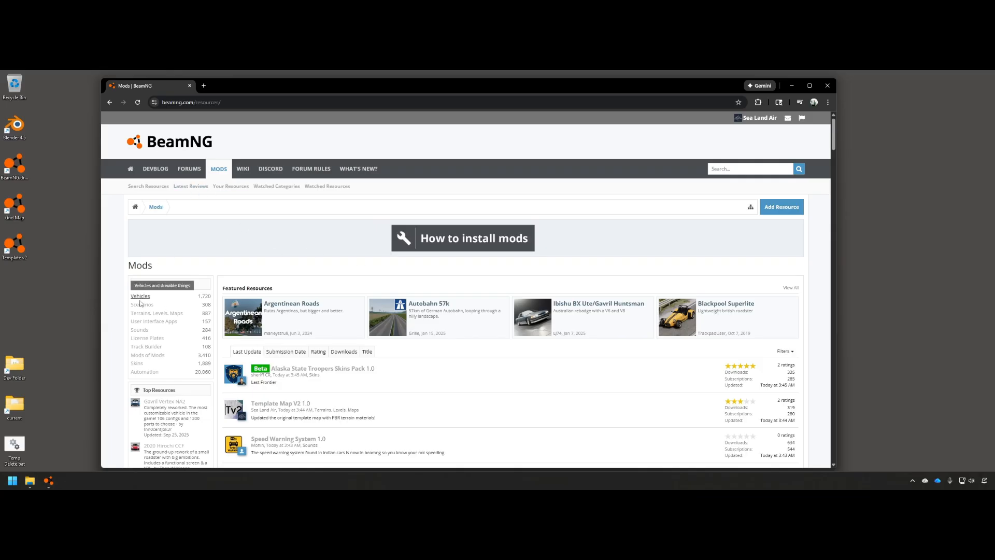
Browse the Terrains, Levels, Maps category on BeamNG Mods to find Template Map V2
click(165, 314)
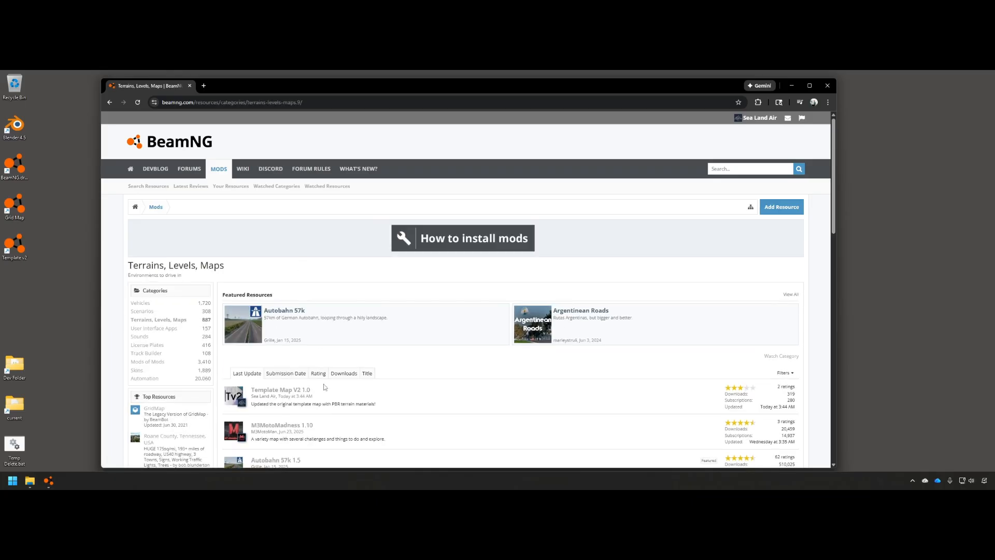
scroll(283, 313, down, 2)
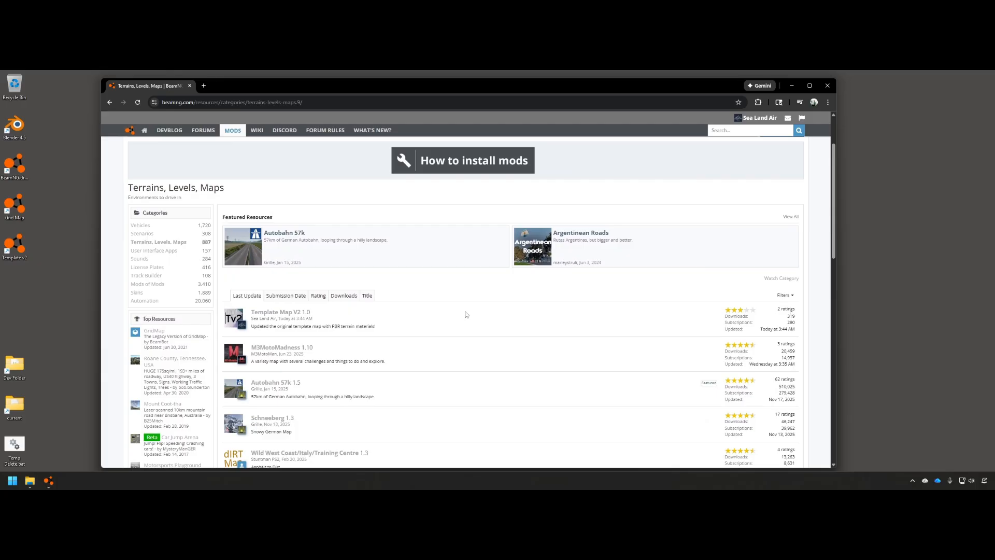
click(272, 314)
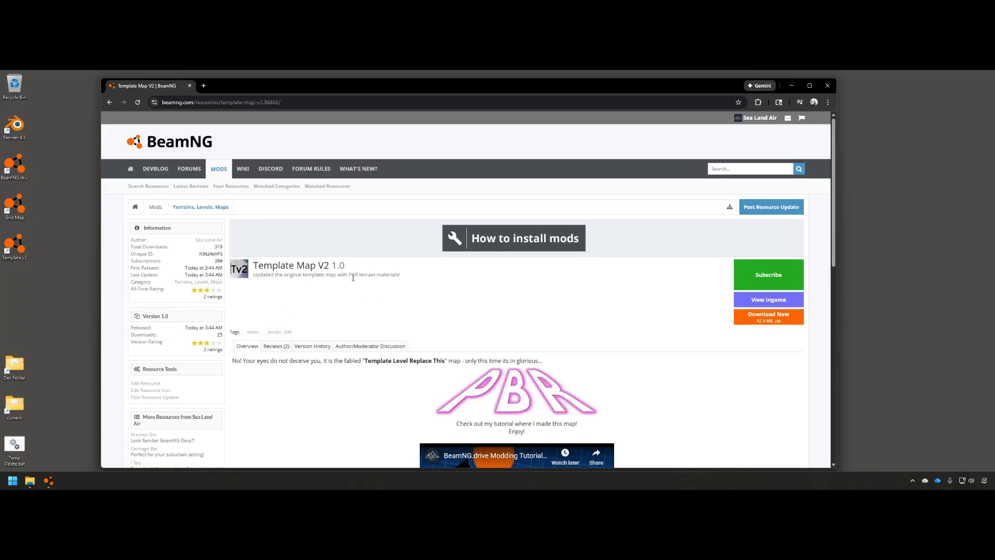
click(156, 207)
scroll(316, 315, down, 2)
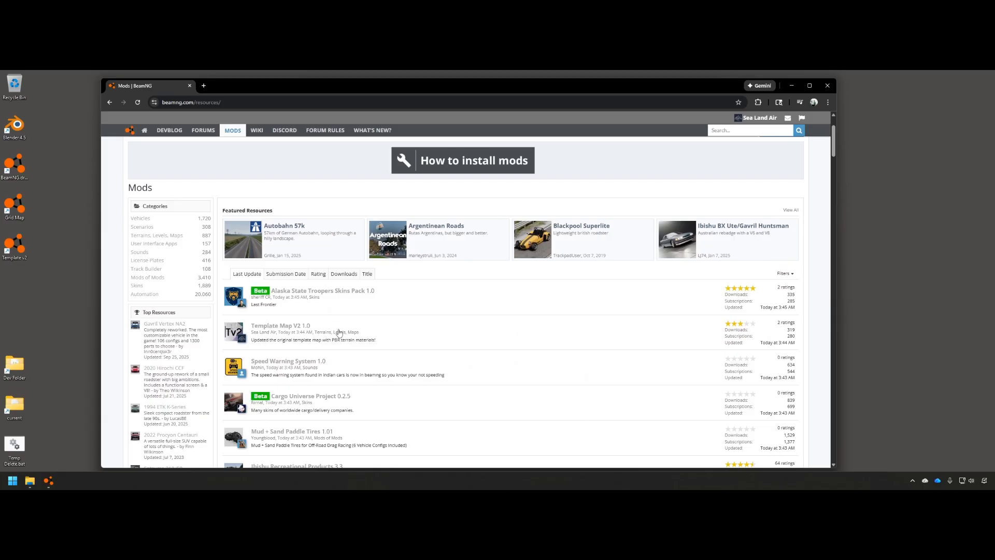
scroll(285, 313, down, 1)
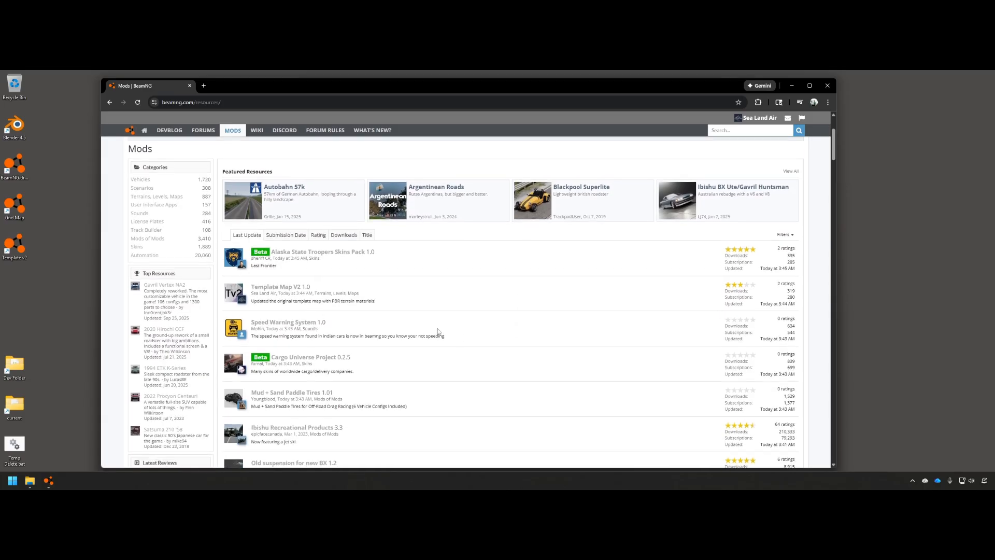
scroll(283, 359, down, 2)
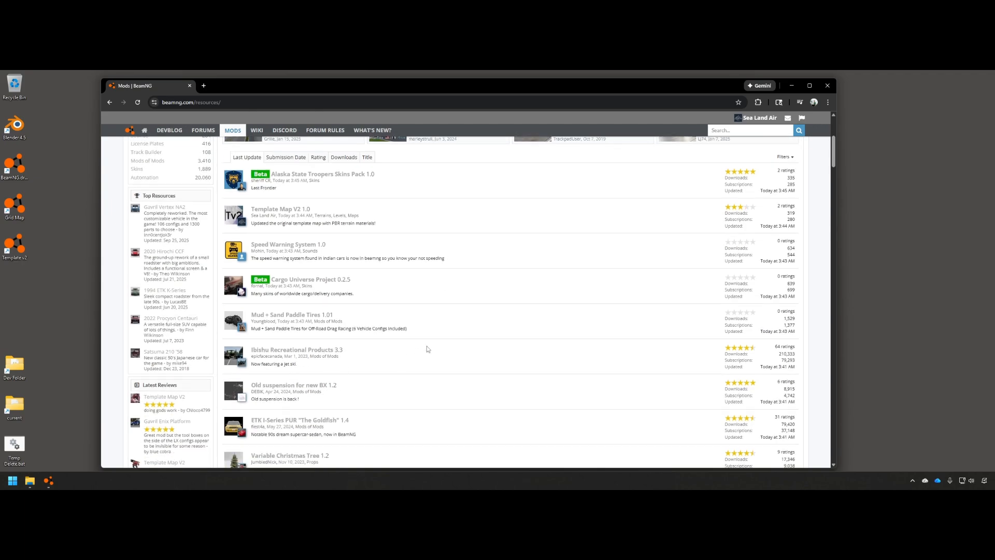
scroll(405, 341, up, 3)
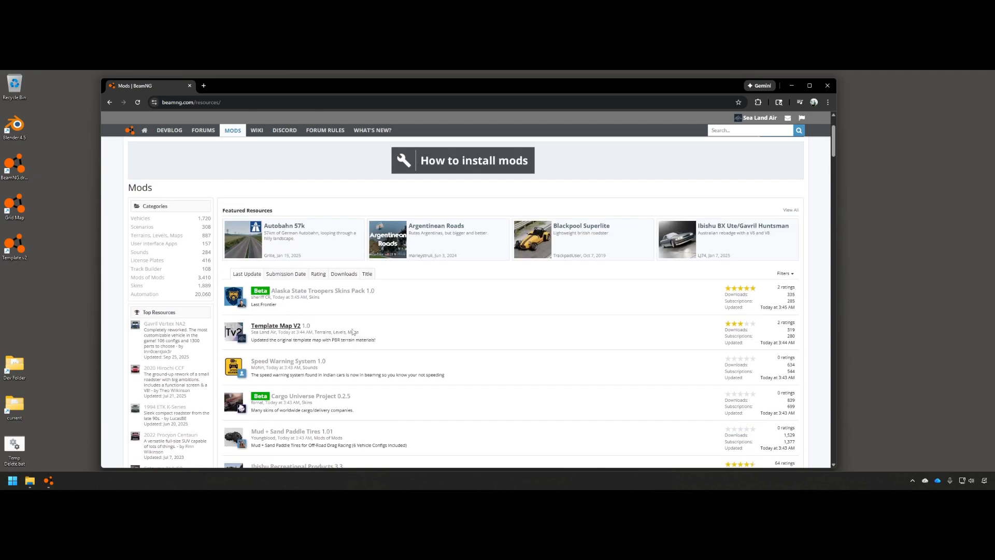
Download template_v2.zip (42.9 MB) from the Template Map V2 page and copy it to the desktop
click(288, 330)
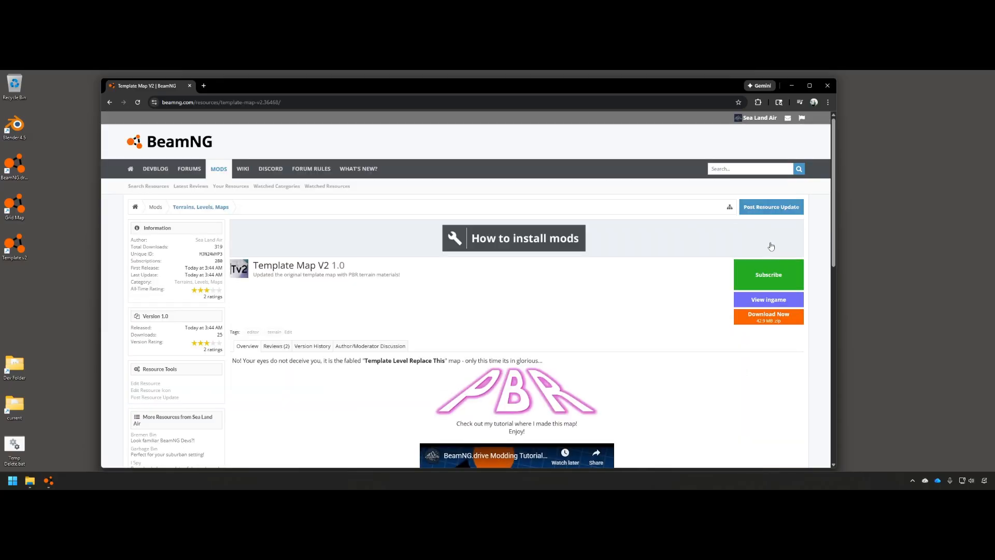
click(775, 320)
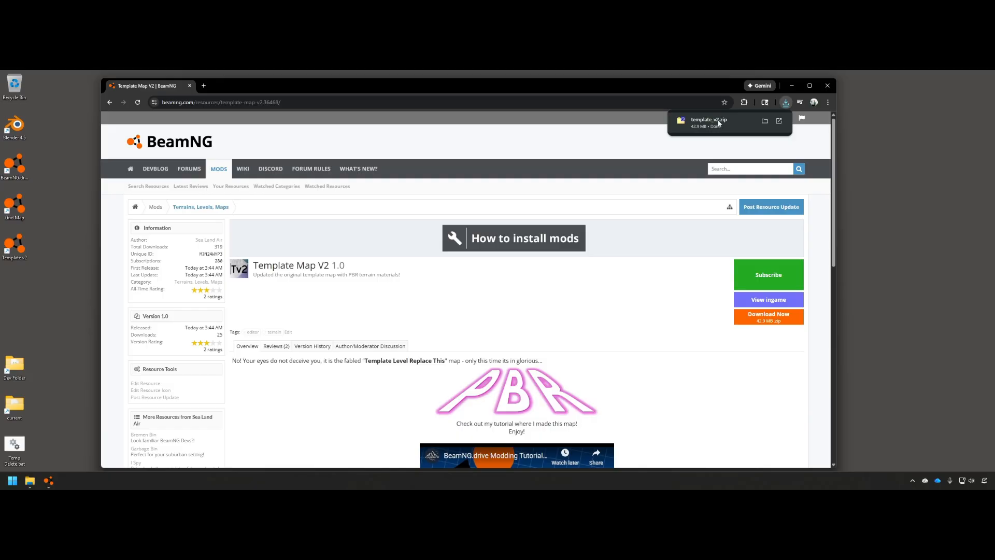
drag(719, 123, 889, 171)
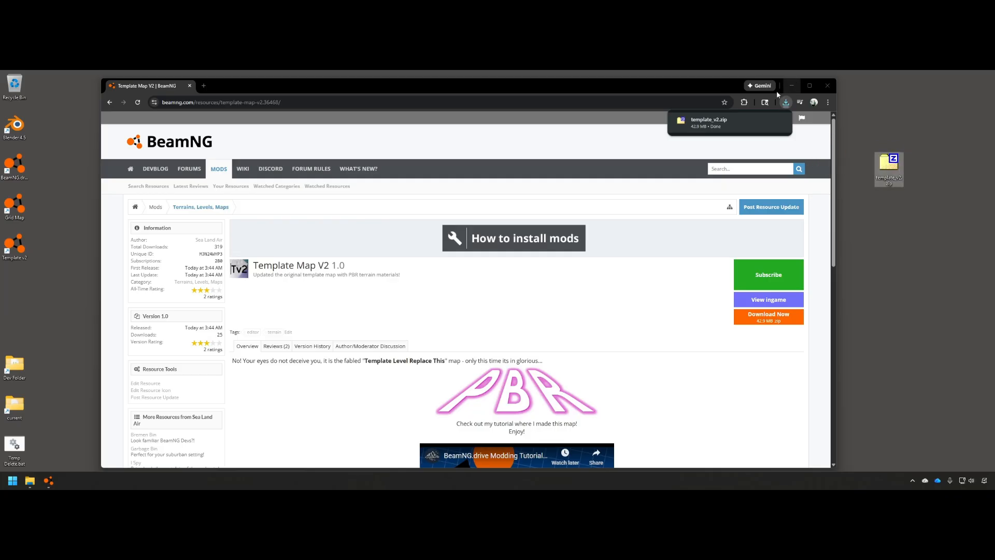
Close the browser and open template_v2.zip in 7-Zip, looking inside mod_info\MJN24WYP3
click(827, 85)
drag(887, 161, 539, 163)
double_click(538, 164)
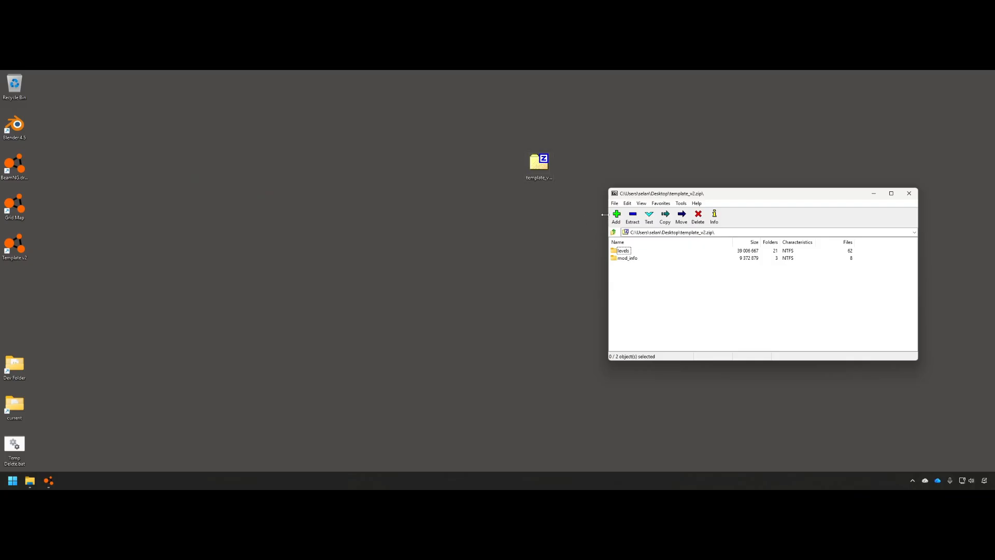
click(630, 260)
double_click(633, 259)
click(631, 251)
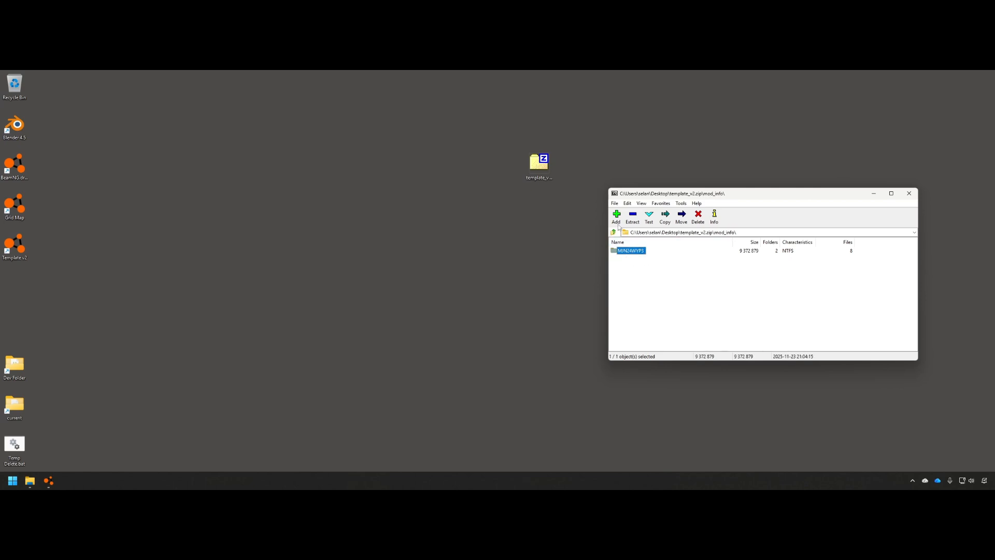
double_click(632, 250)
Open the archive's levels folder and open BeamNG's current folder beside it
click(613, 232)
click(613, 233)
click(624, 251)
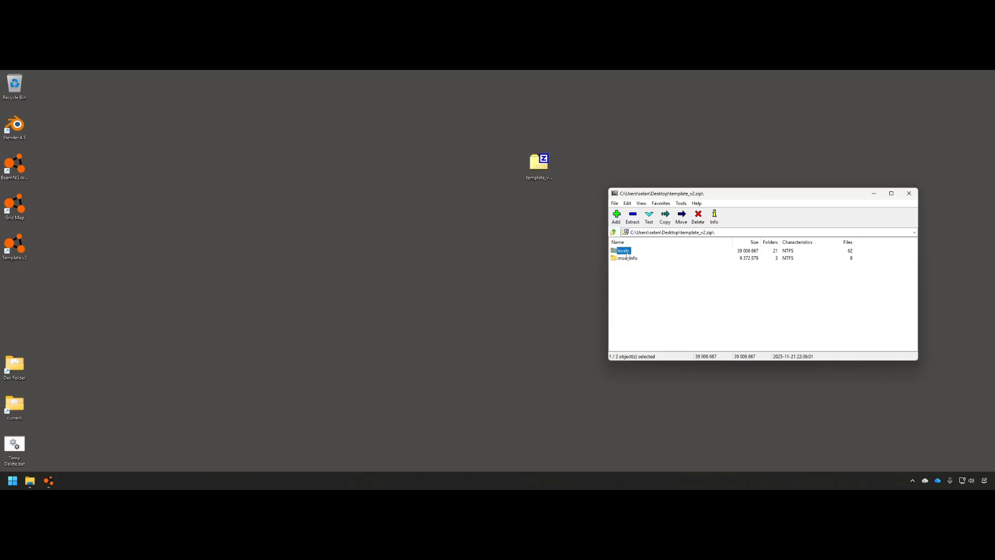
double_click(625, 251)
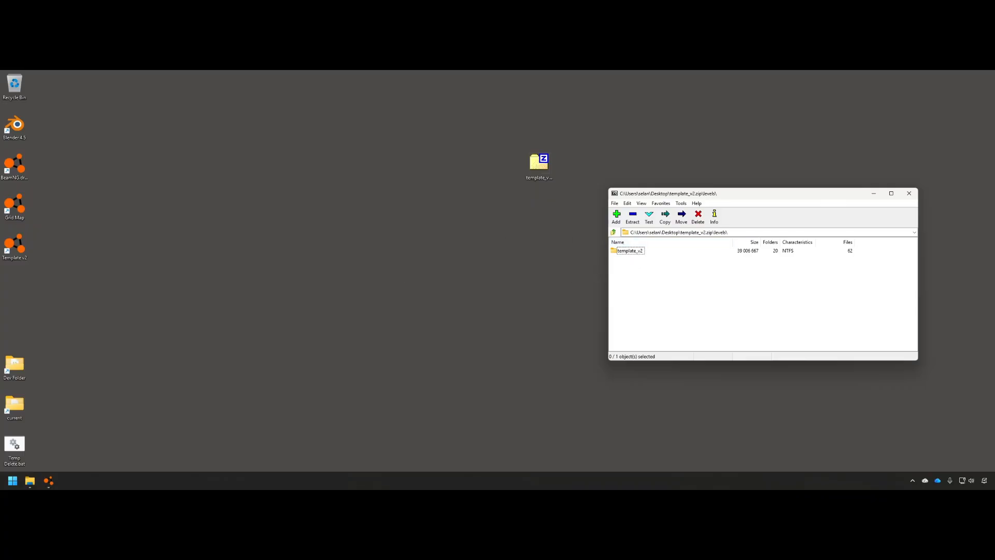
click(638, 252)
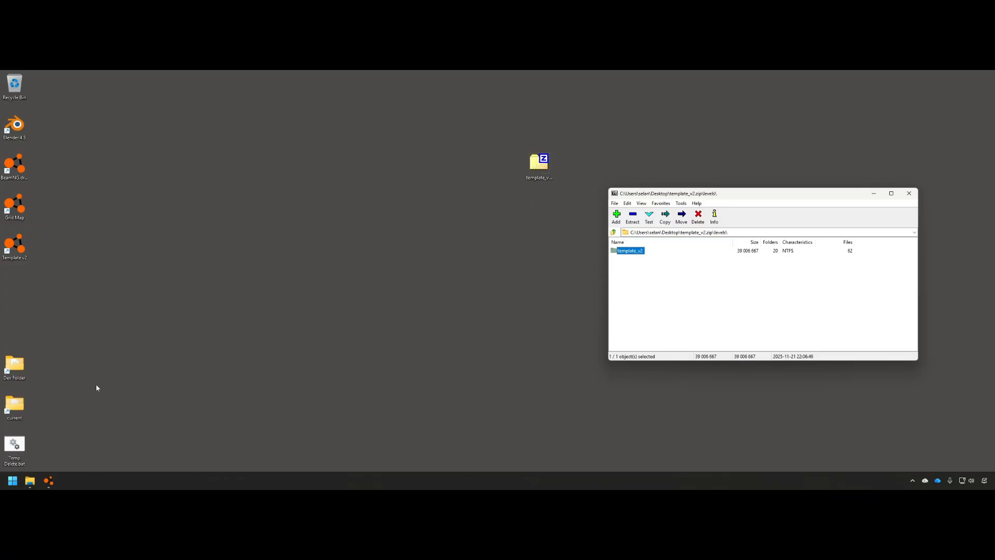
double_click(15, 404)
drag(455, 163, 337, 140)
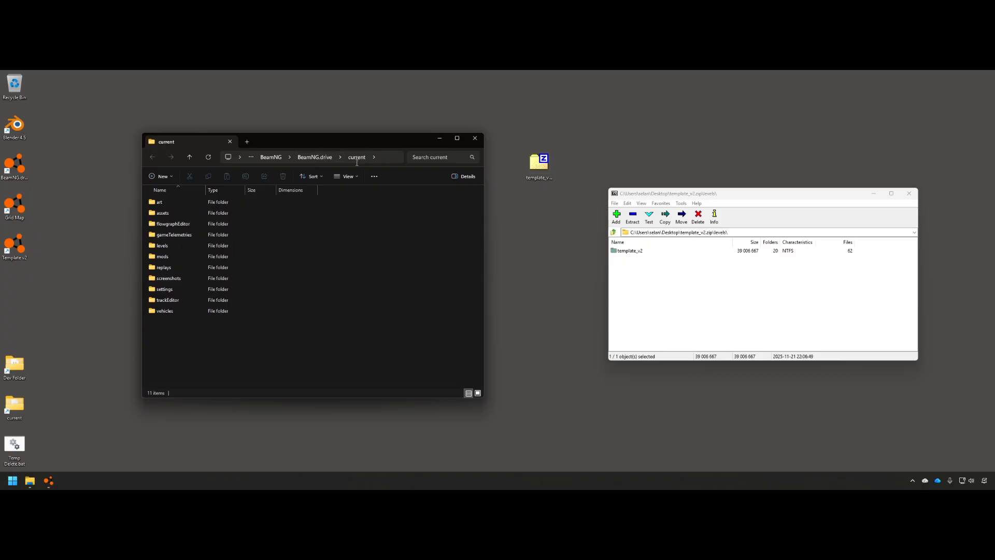
Check the current folder's path and move template_v2.zip into its mods folder
click(386, 157)
click(325, 143)
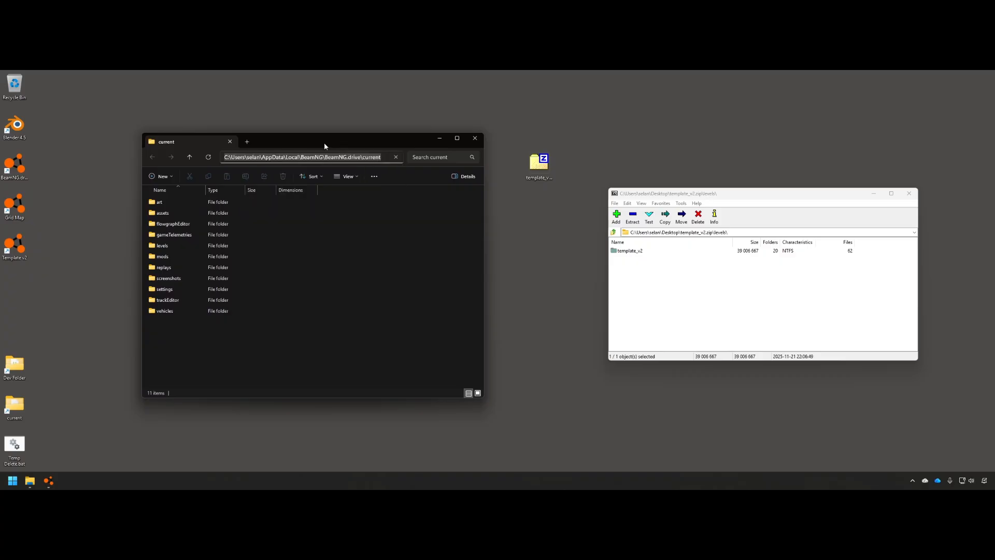
mouse_move(173, 257)
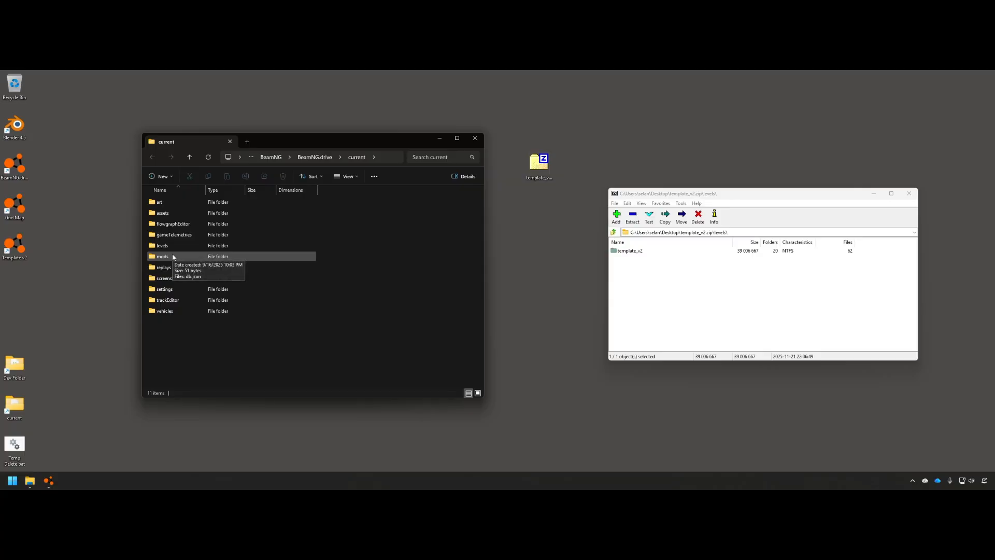
double_click(167, 258)
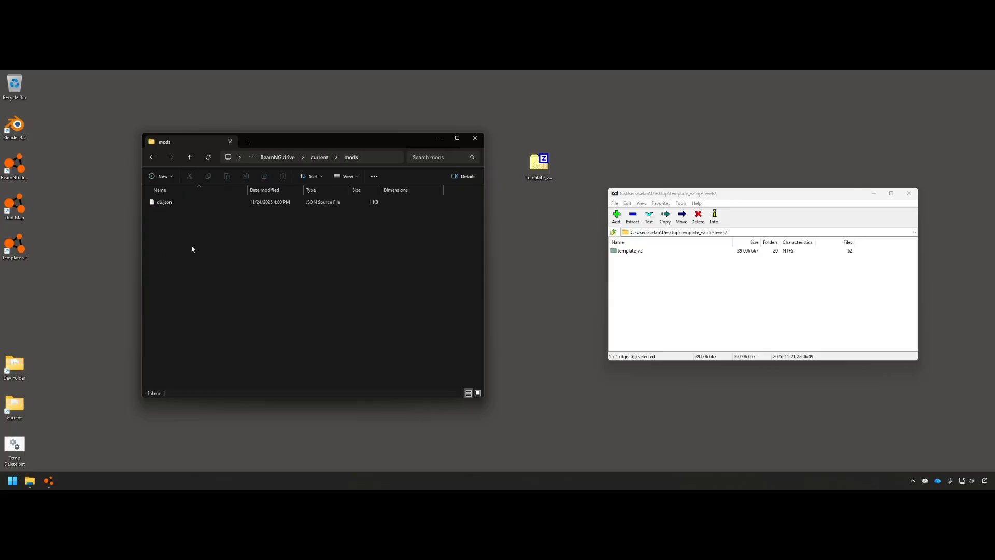
mouse_move(539, 165)
mouse_down()
mouse_move(205, 241)
mouse_move(180, 243)
mouse_move(175, 225)
mouse_move(570, 171)
mouse_move(540, 170)
mouse_up()
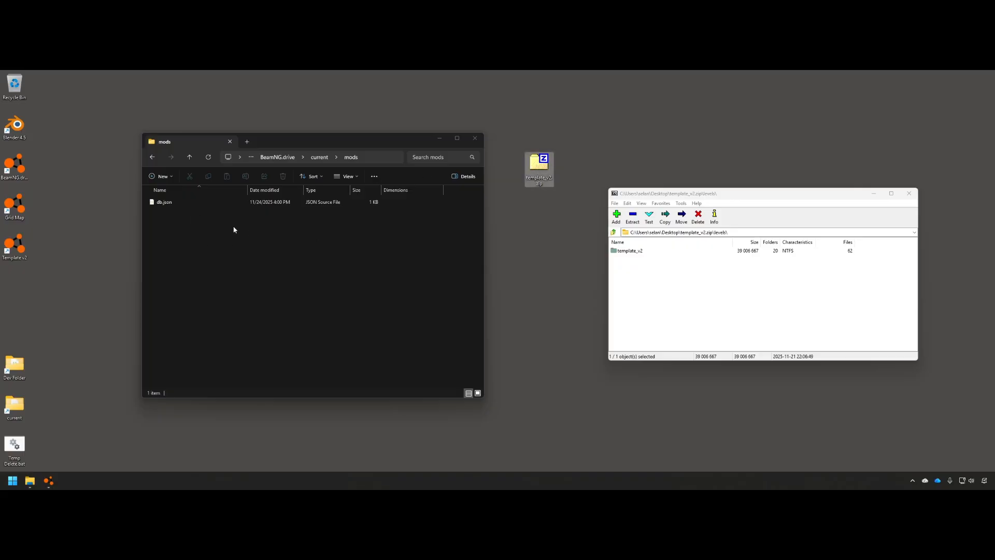
Open current\levels and drag the template_v2 level folder from 7-Zip into it
click(320, 157)
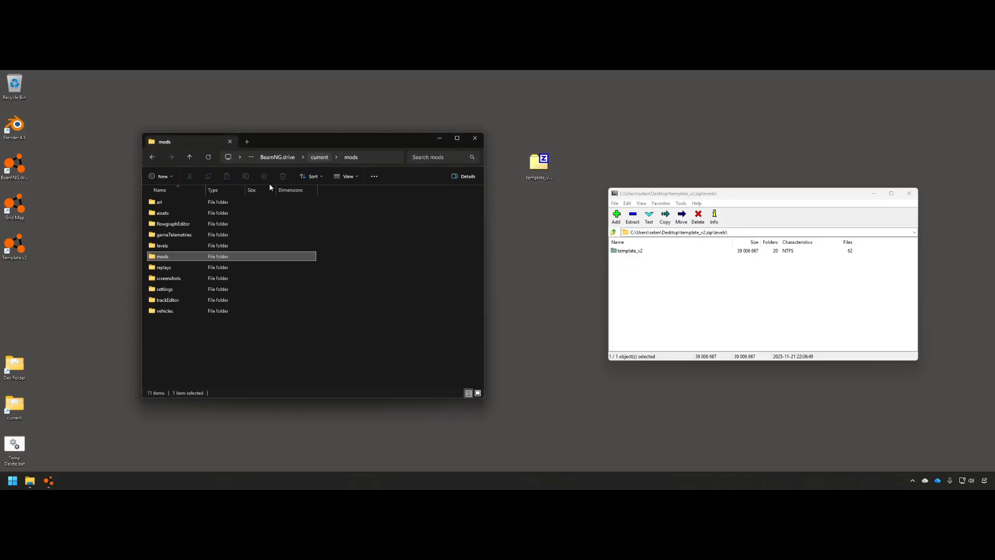
double_click(163, 245)
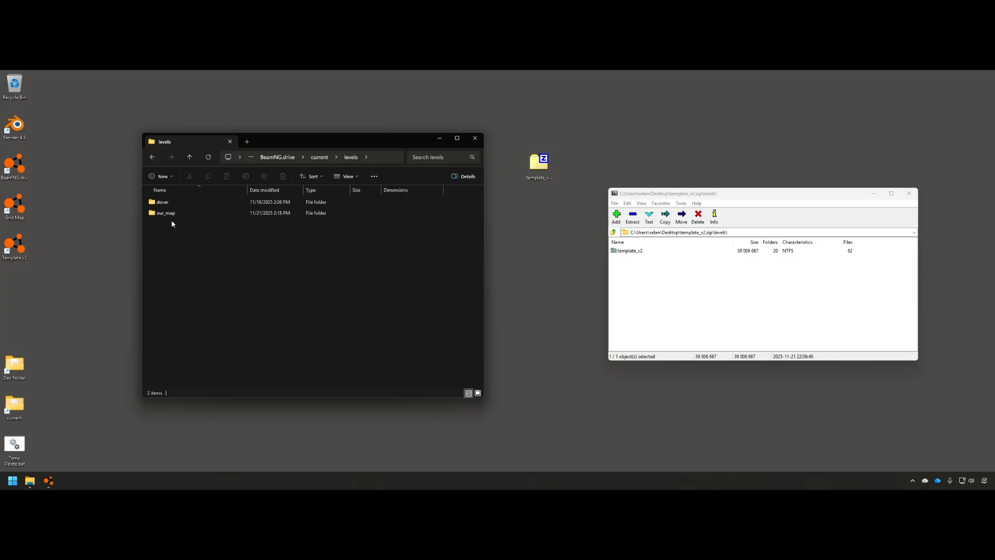
click(320, 158)
double_click(162, 245)
click(328, 158)
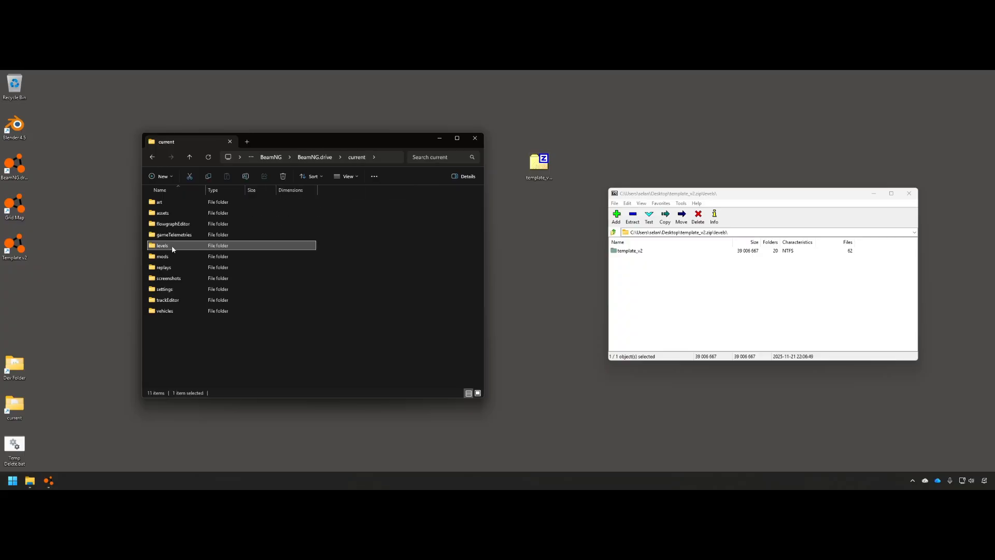
click(168, 256)
double_click(169, 257)
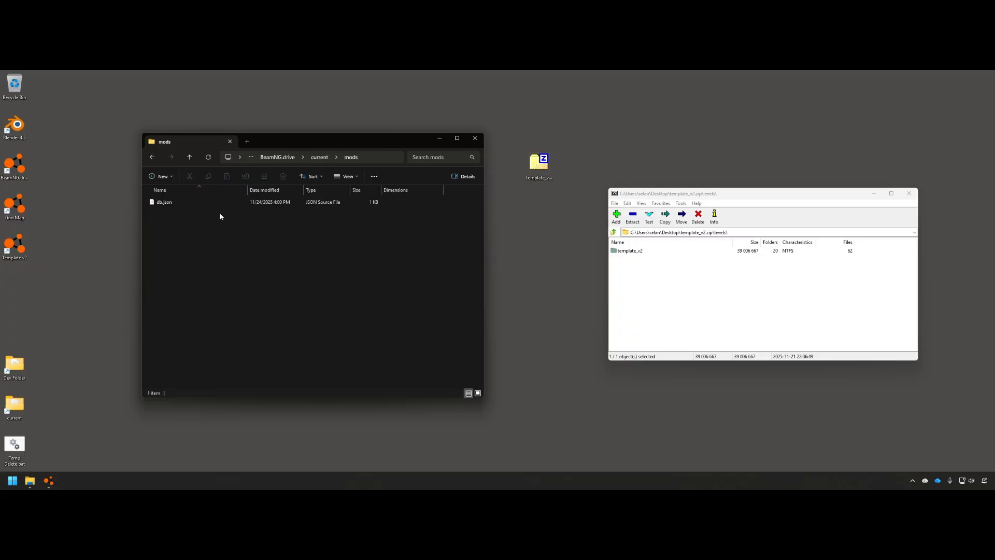
click(321, 158)
double_click(173, 234)
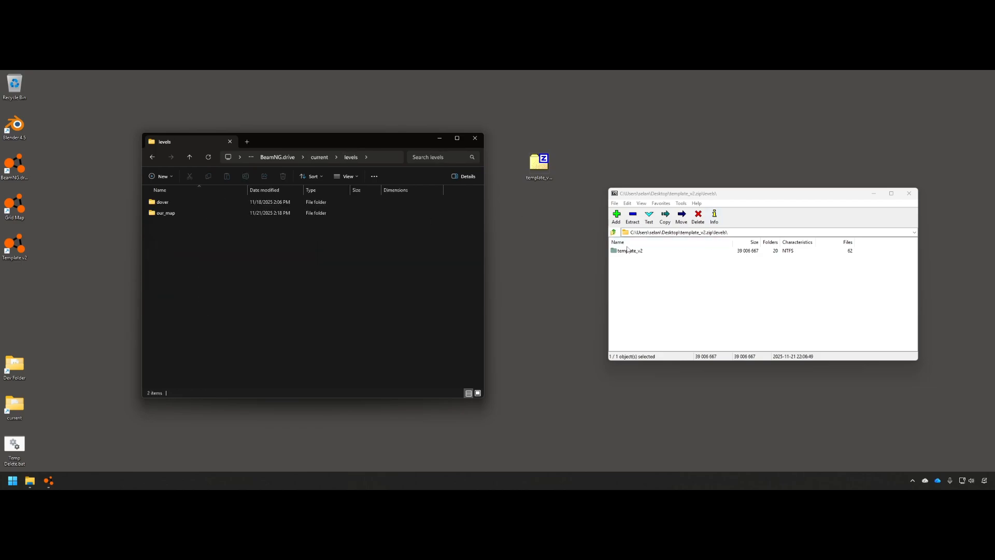
drag(642, 253, 166, 236)
Verify the extracted template_v2 folder, close Explorer and launch the Template v2 level
click(362, 272)
double_click(171, 225)
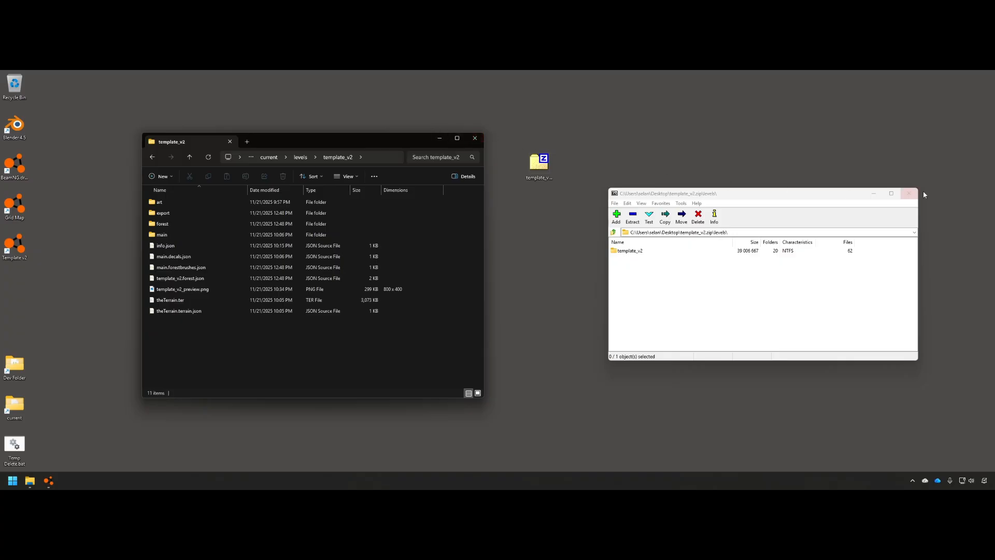
click(475, 138)
double_click(15, 247)
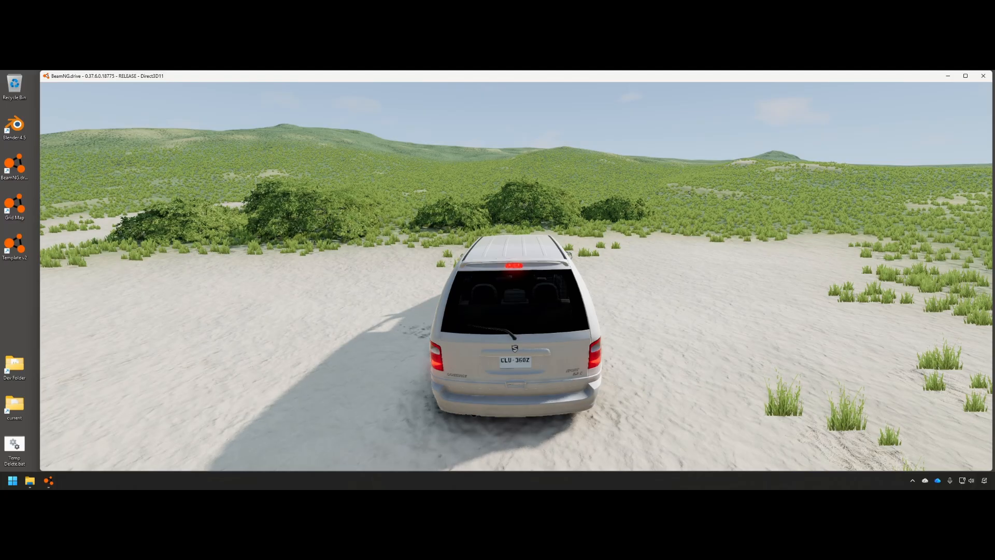
Open the World Editor with F11, fly above the van and select the RoadSpline tool
key(F11)
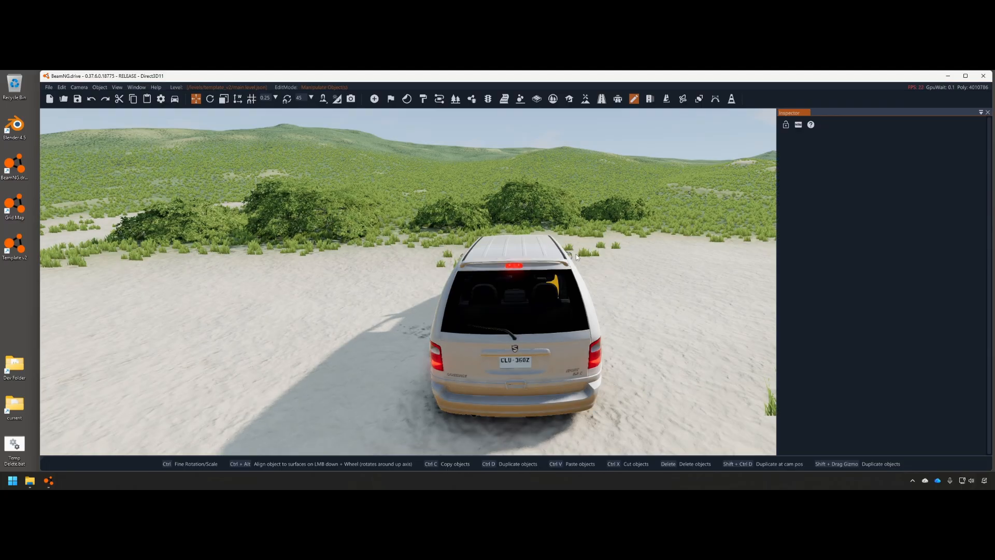
right_drag(408, 281, 538, 290)
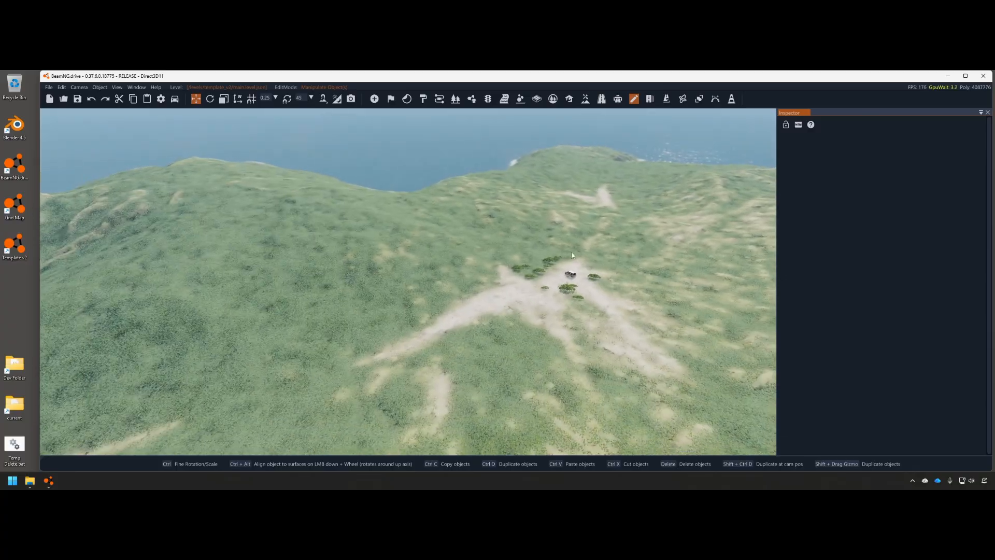
scroll(409, 281, up, 3)
right_drag(409, 281, 456, 254)
key(w)
key(w)
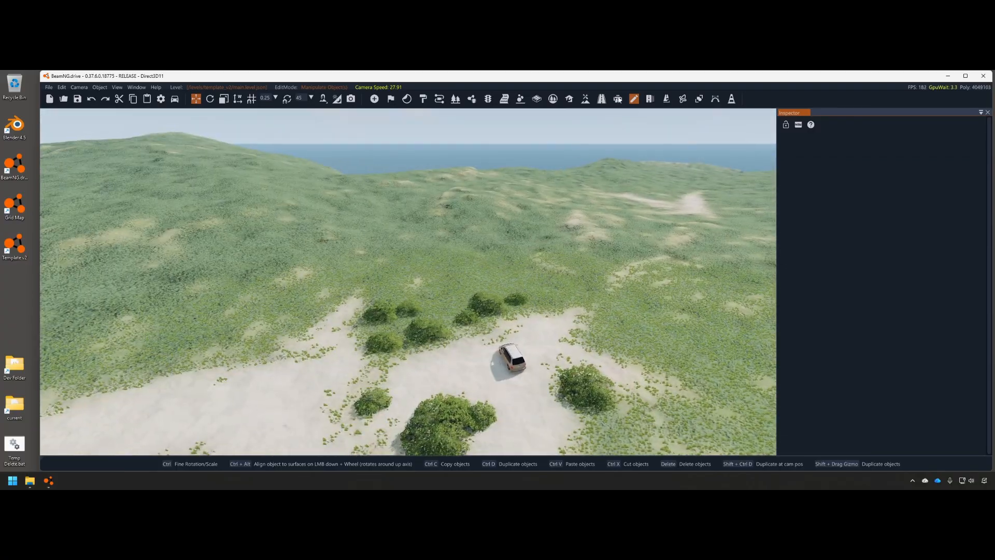
click(653, 102)
key(w)
right_drag(514, 269, 570, 221)
key(d)
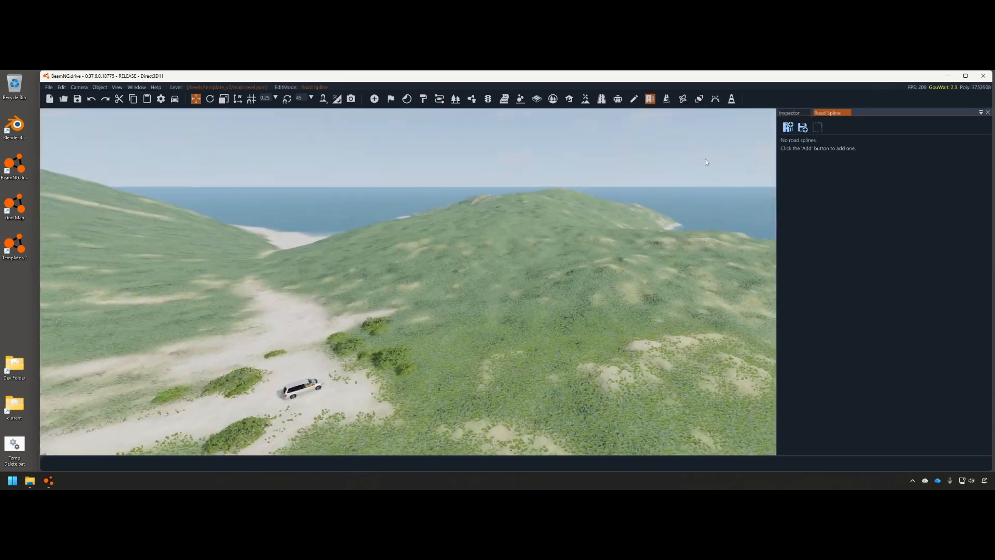
Create a new road spline and frame the beach, valley and hill in view
click(787, 127)
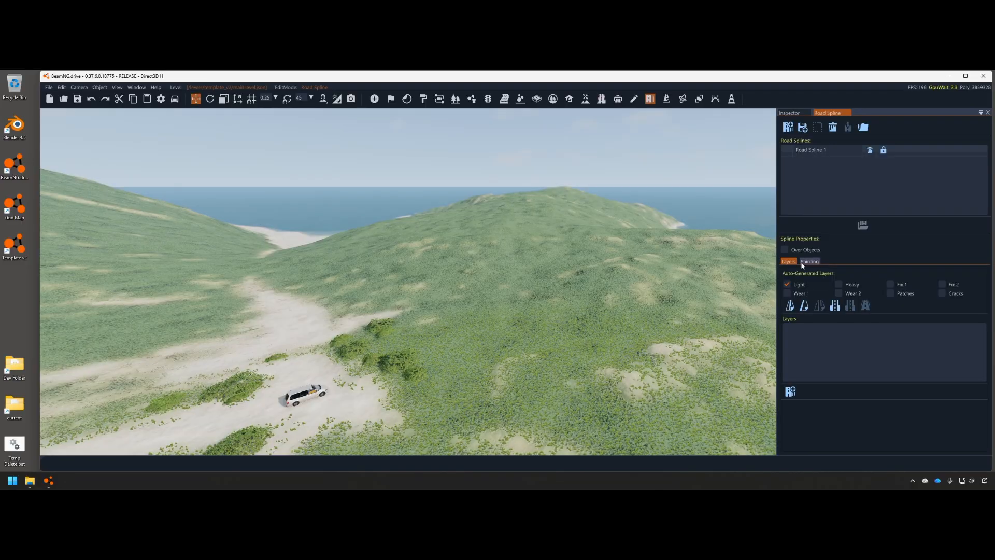
right_drag(580, 340, 429, 327)
key(s)
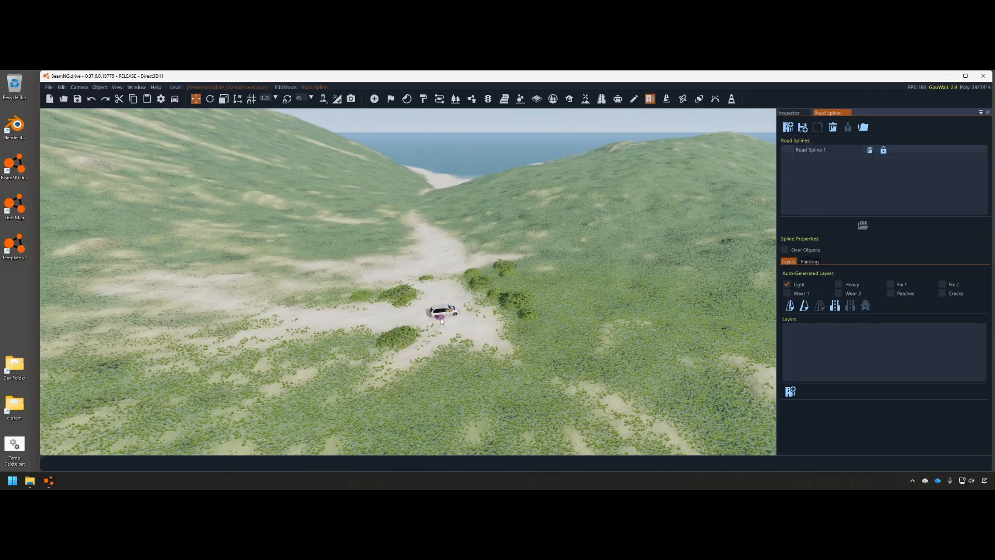
key(s)
mouse_move(522, 273)
right_down()
mouse_move(518, 249)
mouse_move(632, 305)
mouse_move(521, 273)
mouse_move(521, 223)
mouse_move(505, 223)
right_up()
key(w)
key(s)
key(w)
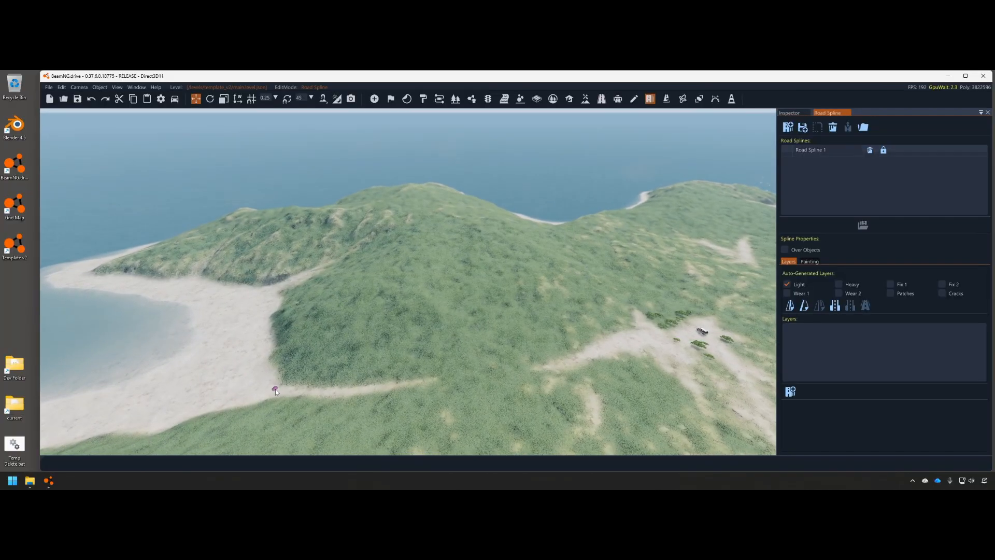
Place the first road nodes from the beach, dragging nodes to smooth the bends
click(275, 389)
click(462, 377)
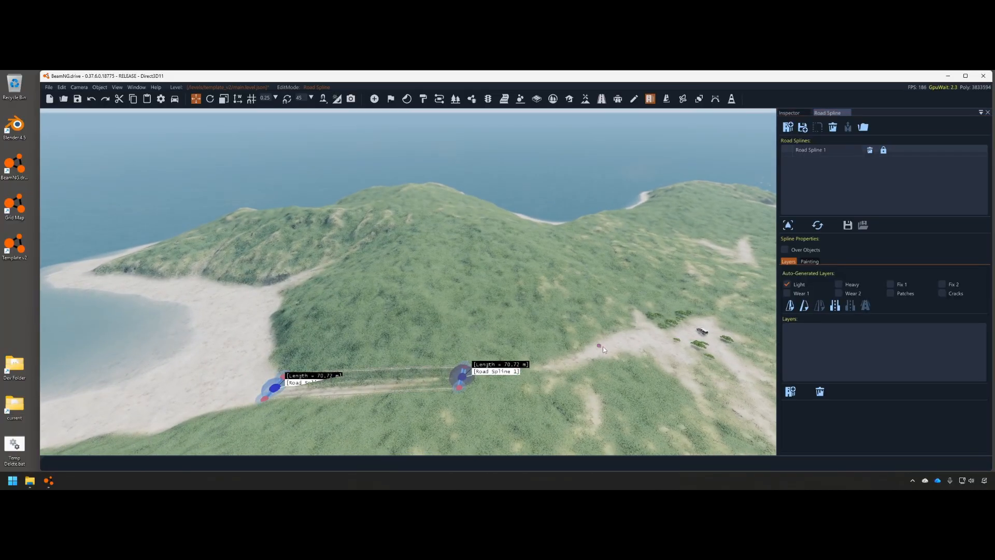
click(597, 345)
key(d)
right_drag(597, 348, 580, 399)
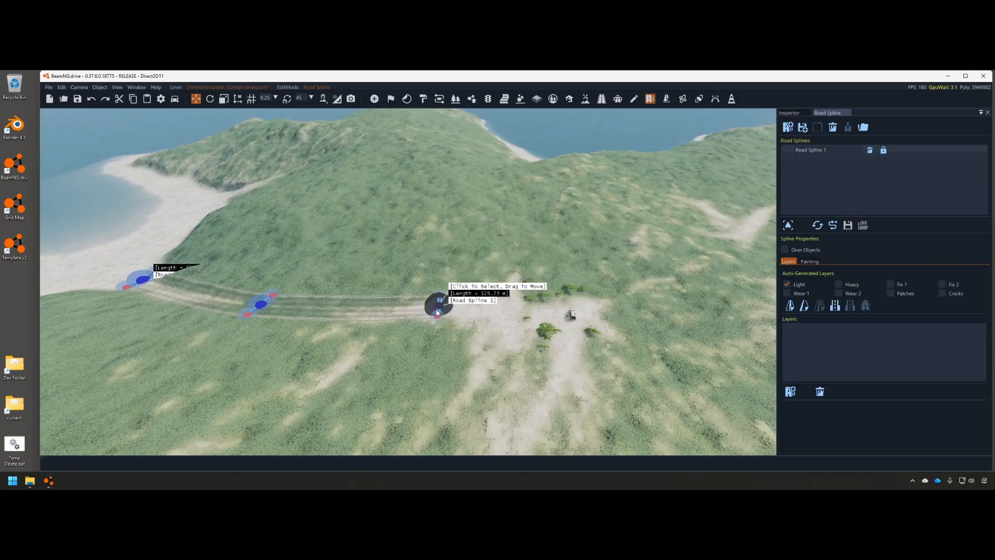
click(512, 334)
click(539, 374)
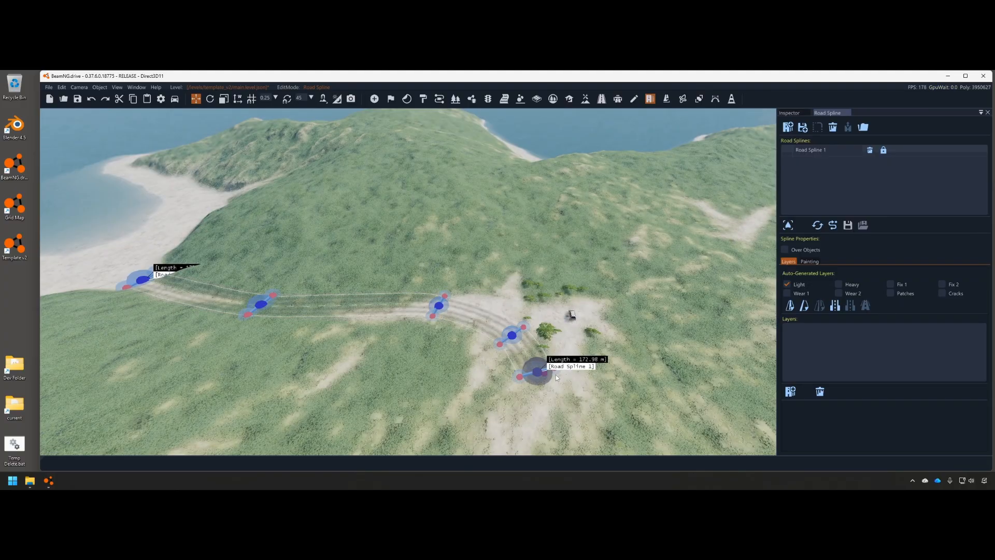
drag(541, 375, 530, 370)
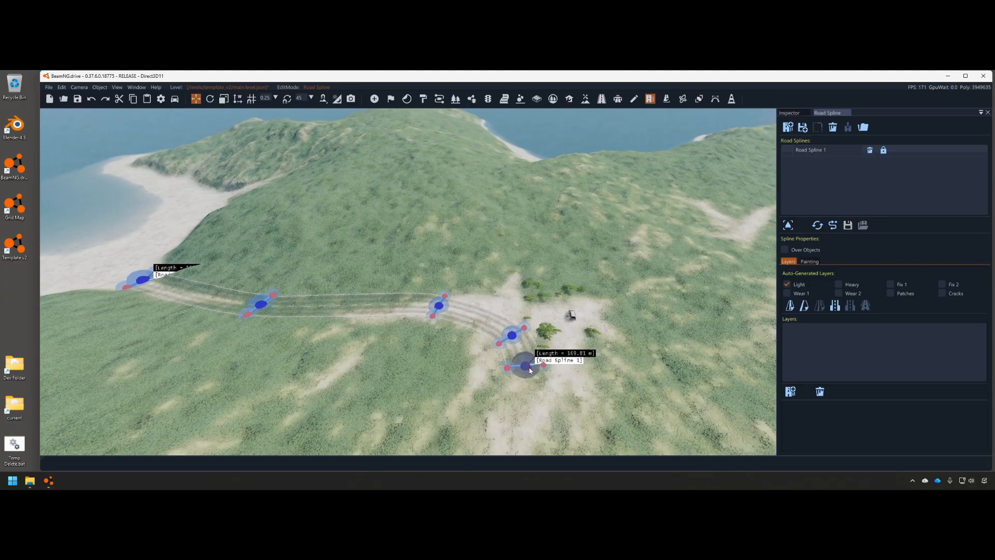
click(569, 396)
key(d)
right_drag(569, 397, 527, 284)
key(w)
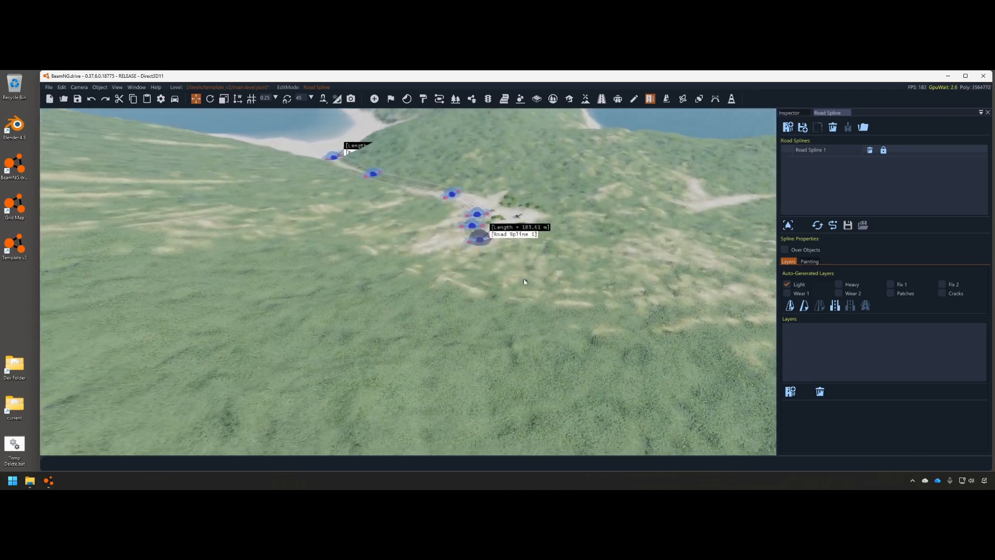
drag(480, 246, 488, 269)
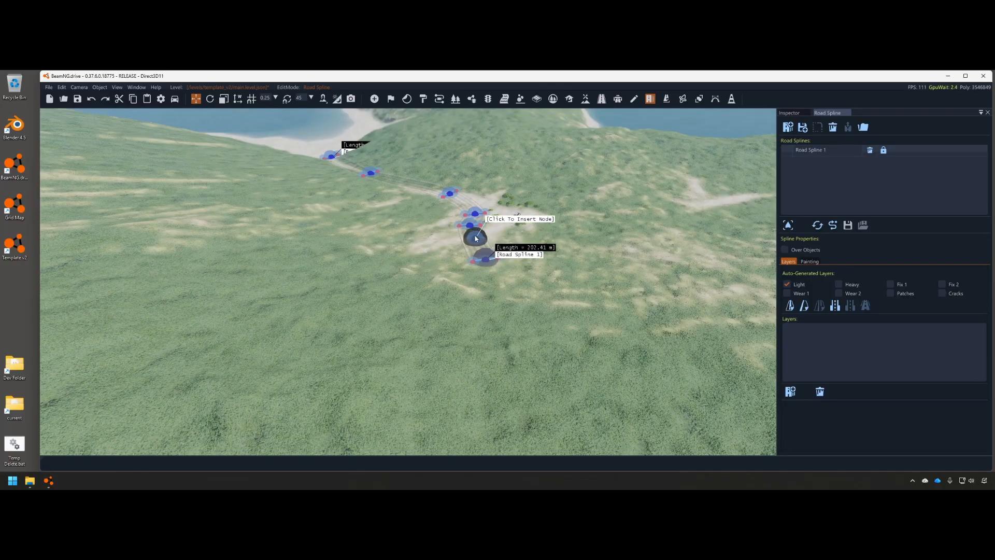
drag(470, 226, 472, 240)
drag(475, 213, 467, 209)
key(s)
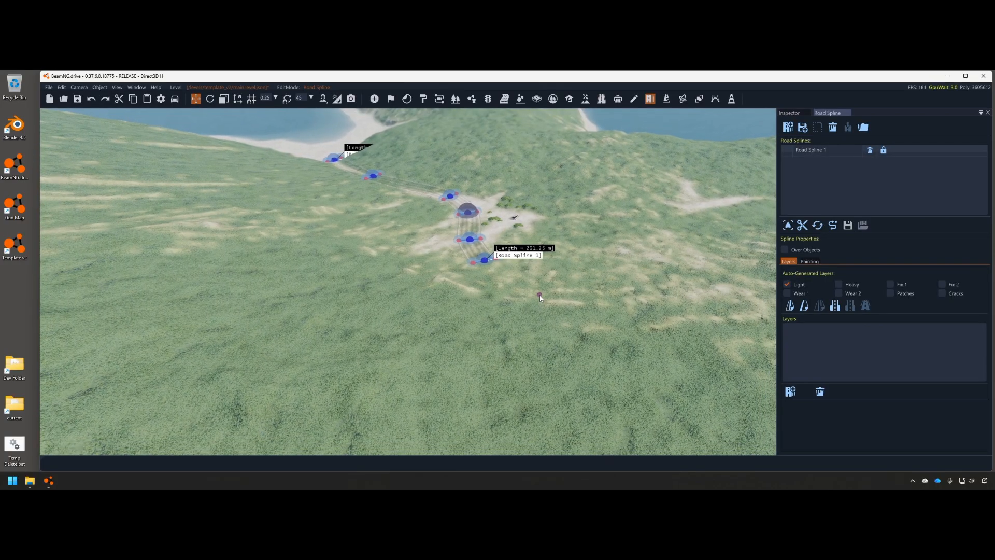
Continue adding road nodes through the valley and up the hill
click(539, 295)
key(w)
click(609, 307)
right_drag(610, 308, 524, 311)
key(s)
click(611, 357)
click(513, 369)
click(382, 371)
right_drag(382, 371, 465, 367)
click(465, 367)
click(416, 335)
click(410, 270)
click(431, 220)
click(451, 178)
click(426, 150)
click(399, 144)
Survey the finished road, leave road editing and save the level with Ctrl+S
mouse_move(399, 144)
right_down()
mouse_move(489, 179)
mouse_move(517, 269)
mouse_move(601, 298)
mouse_move(634, 324)
mouse_move(539, 160)
right_up()
key(w)
key(a)
key(s)
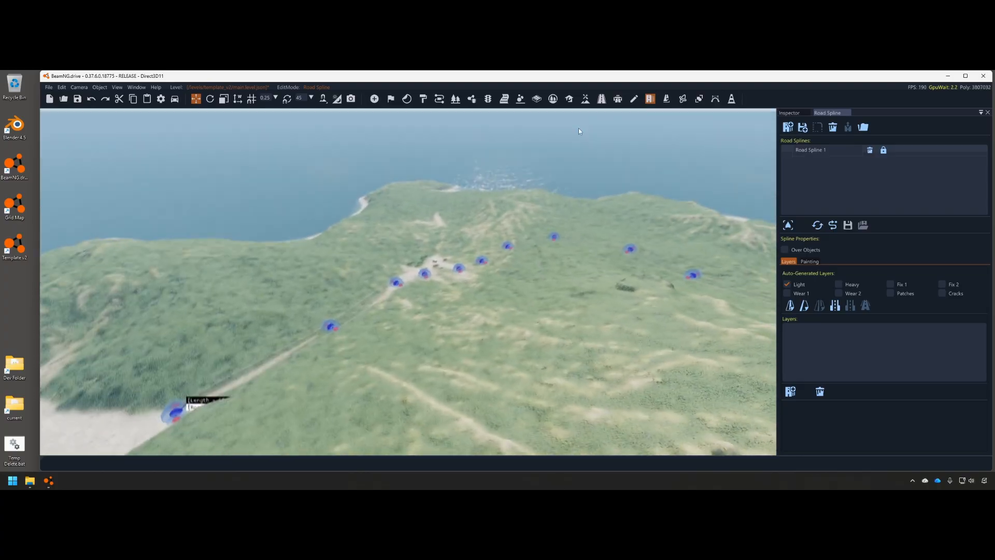
click(633, 99)
key(ctrl+s)
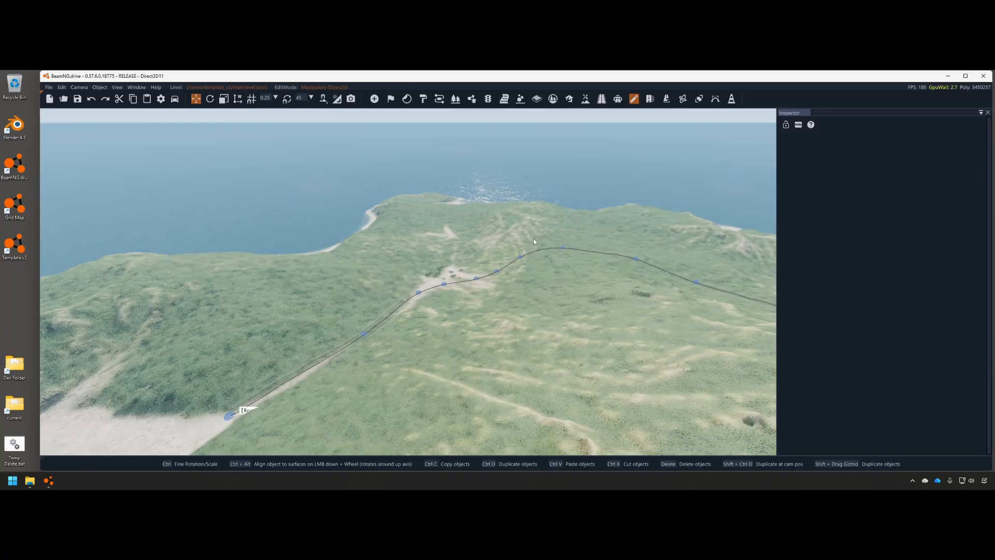
Close the World Editor and reload Template v2 from the Freeroam menu
key(F11)
right_drag(494, 263, 383, 310)
key(Escape)
click(482, 324)
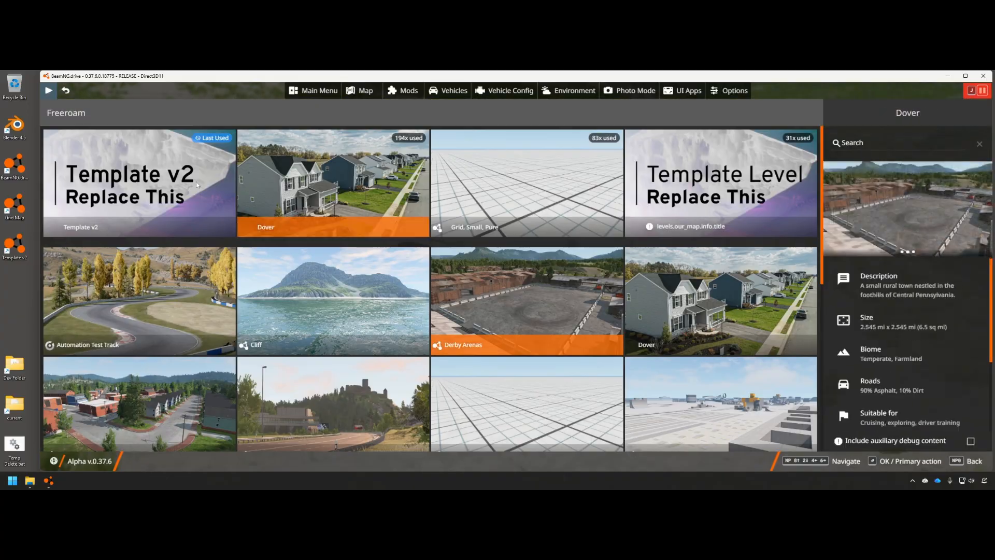
double_click(165, 192)
double_click(166, 192)
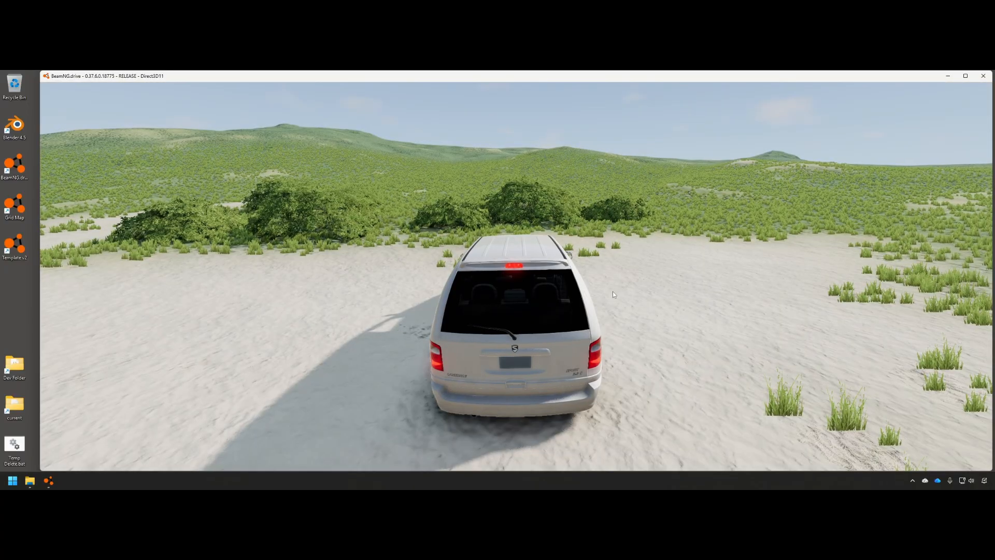
Switch to the free camera and fly over to inspect the new road across the terrain
key(shift+c)
key(s)
right_drag(615, 292, 702, 301)
key(s)
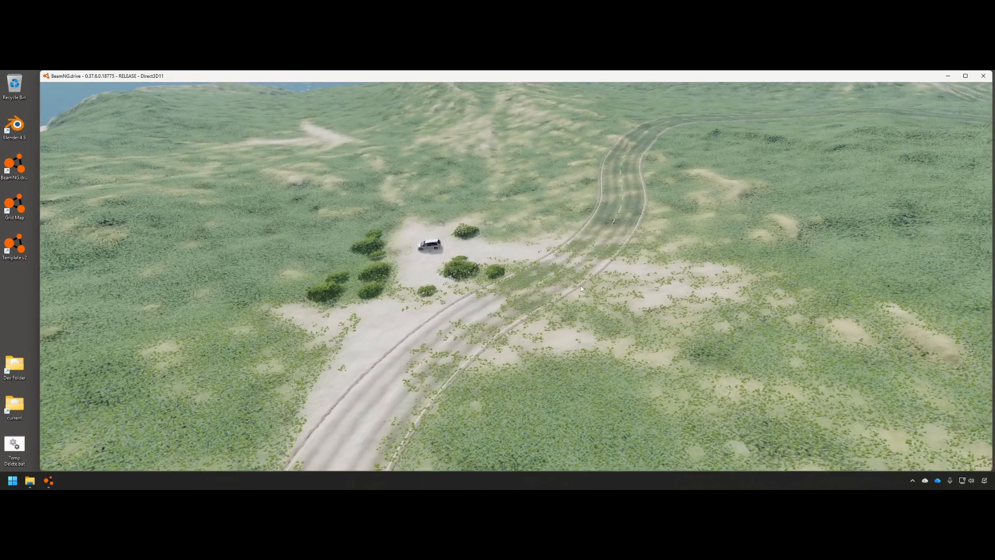
right_drag(618, 221, 558, 273)
key(w)
key(w)
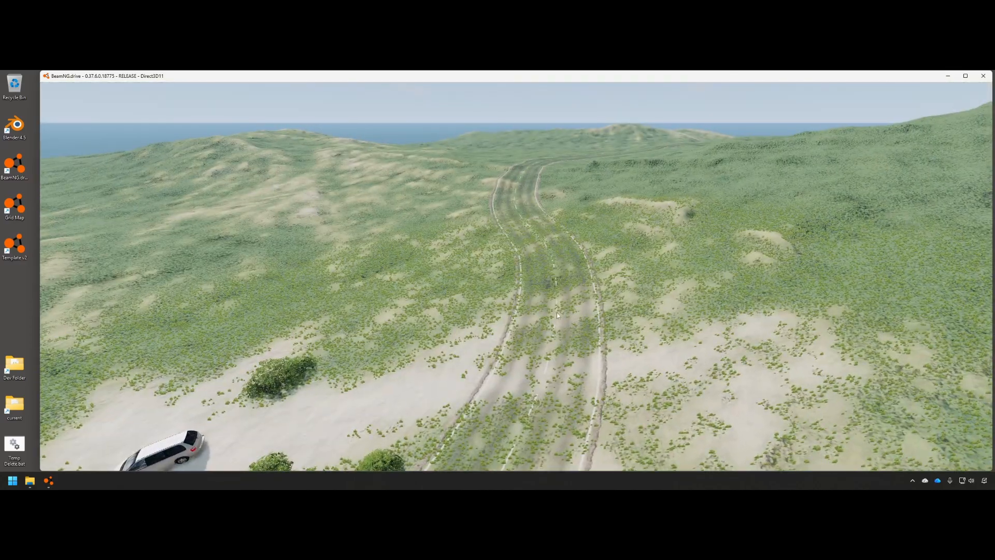
key(s)
key(F11)
Open the Terrain Editor's Paint tool, showing the Grass and BeachSand materials
click(585, 98)
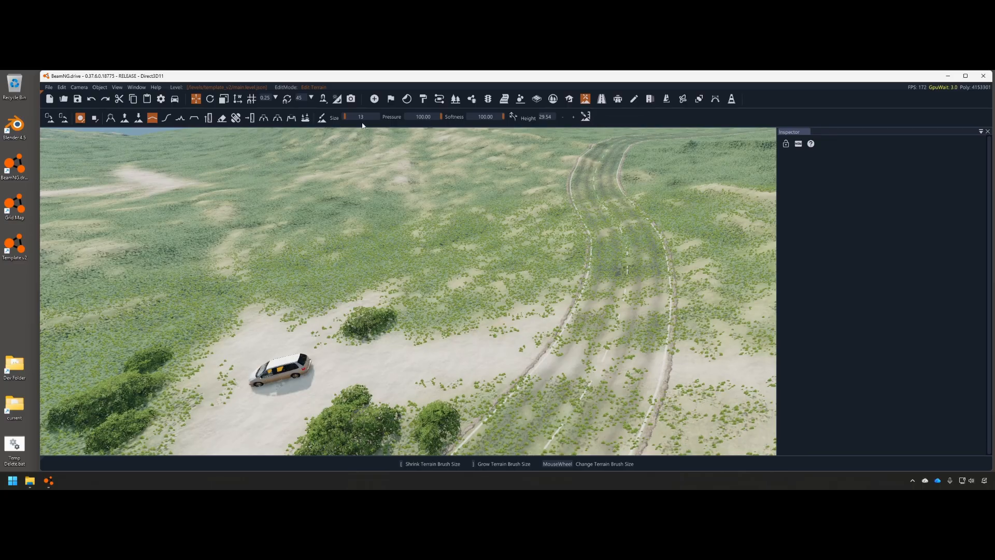
click(321, 118)
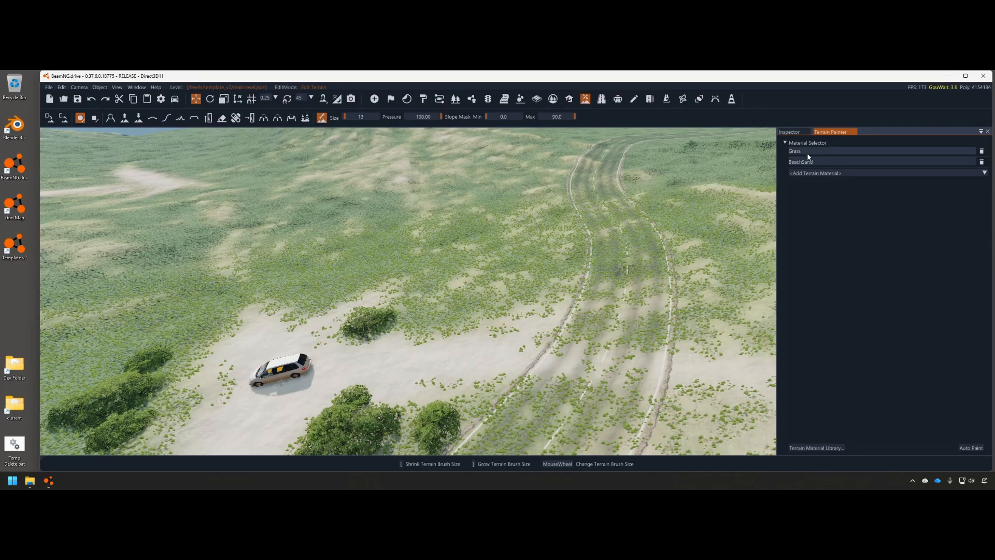
right_drag(604, 176, 612, 171)
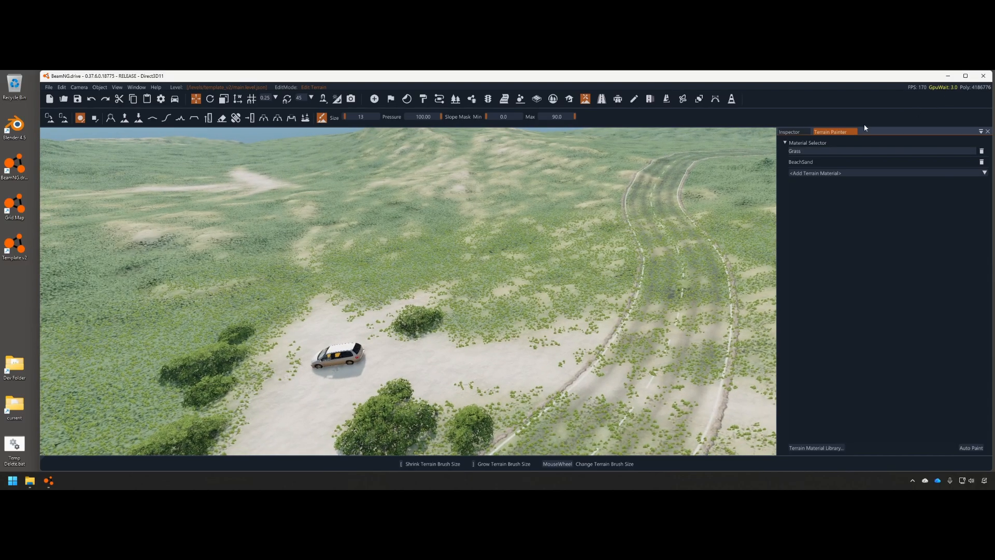
Close the game and 7-Zip, then open the game install and current folders side by side
click(984, 76)
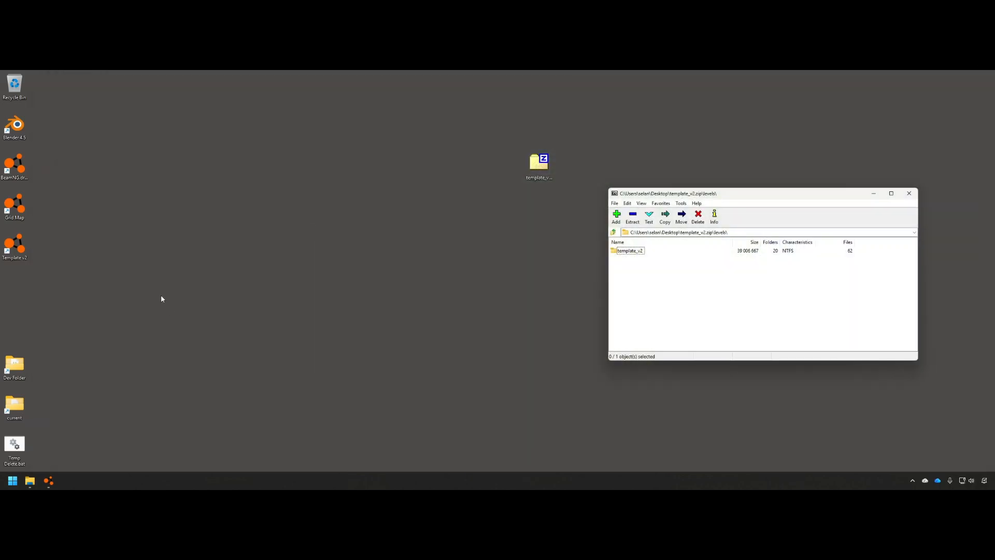
click(909, 193)
drag(553, 176, 985, 108)
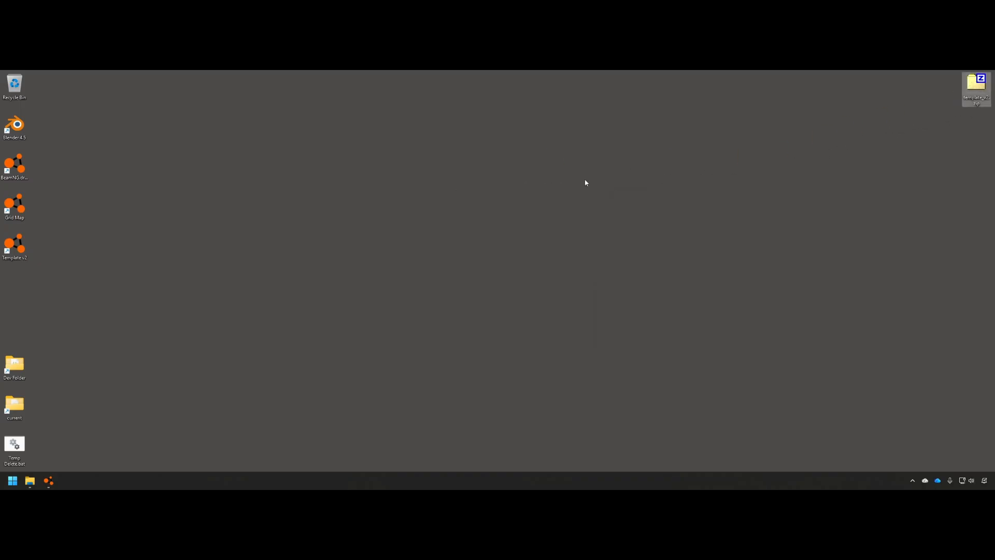
double_click(14, 365)
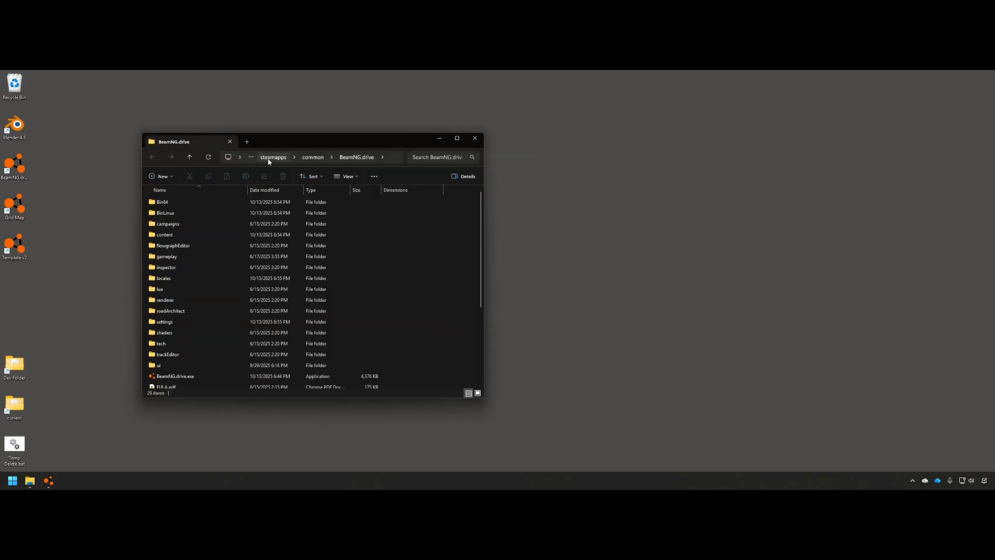
double_click(14, 406)
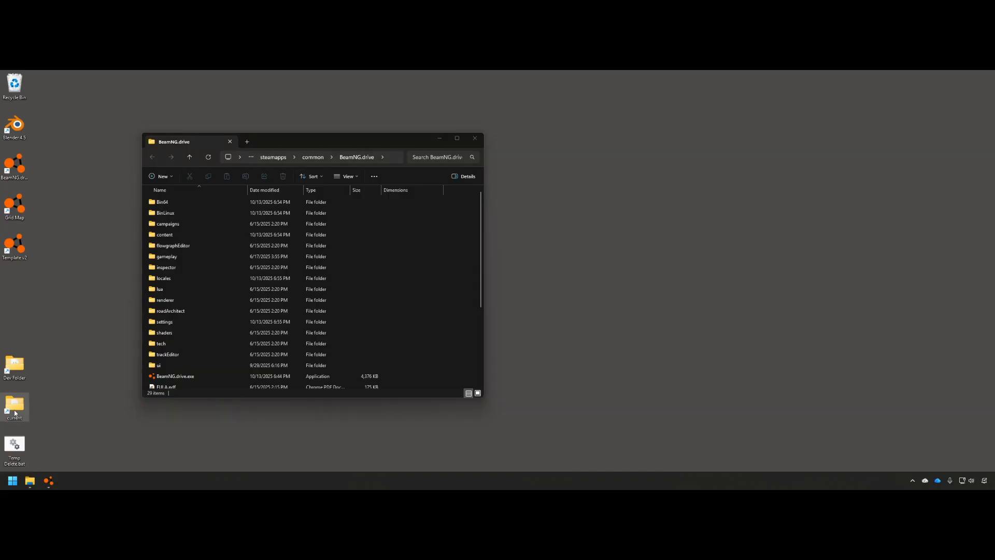
drag(390, 150, 746, 139)
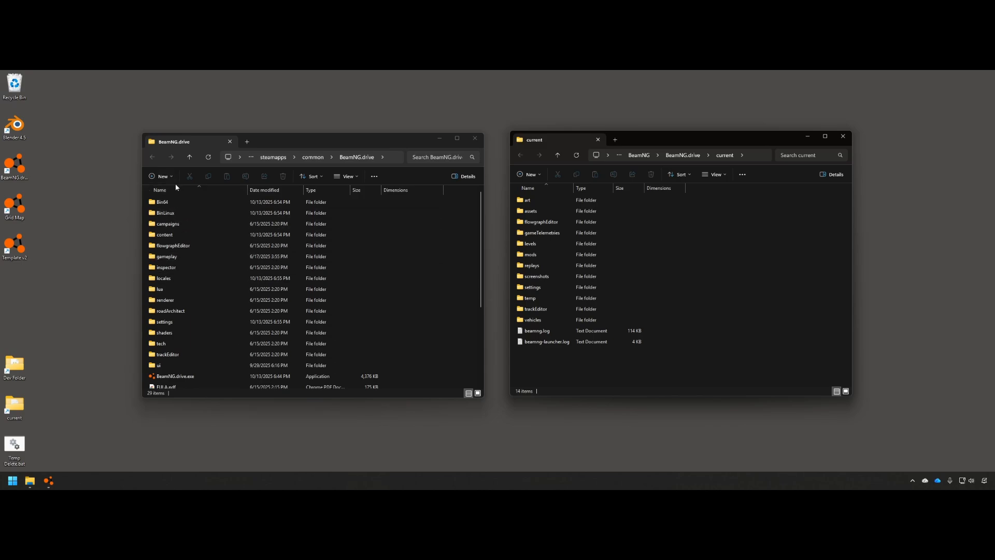
Open main.materials.json from east_coast_usa.zip's levels\east_coast_usa\art\terrains in VS Code
click(161, 233)
double_click(161, 234)
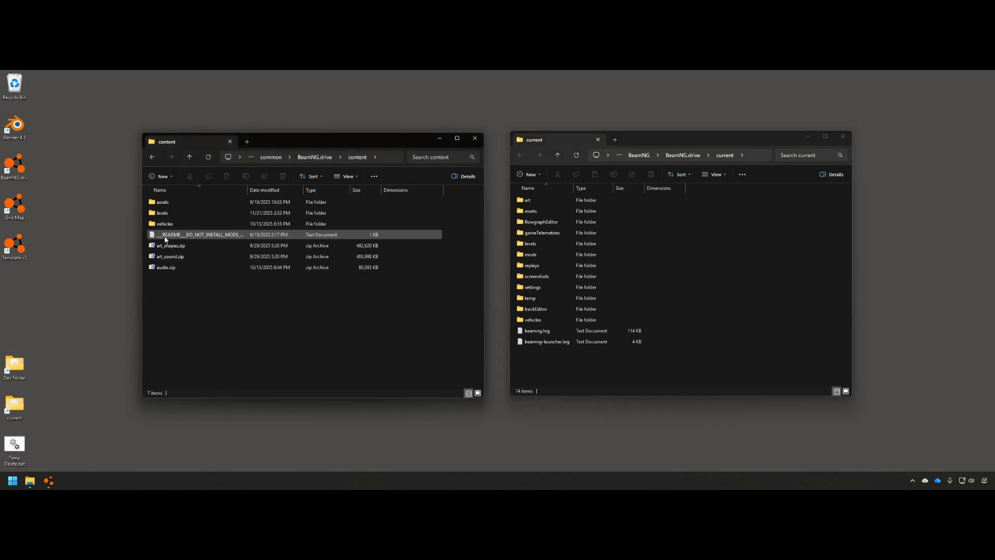
double_click(161, 213)
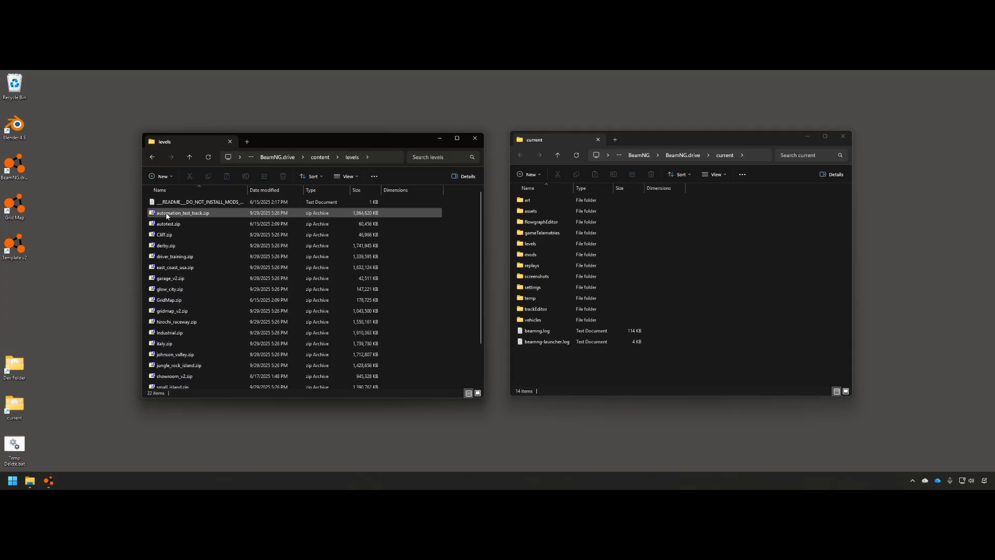
scroll(171, 249, down, 2)
double_click(177, 221)
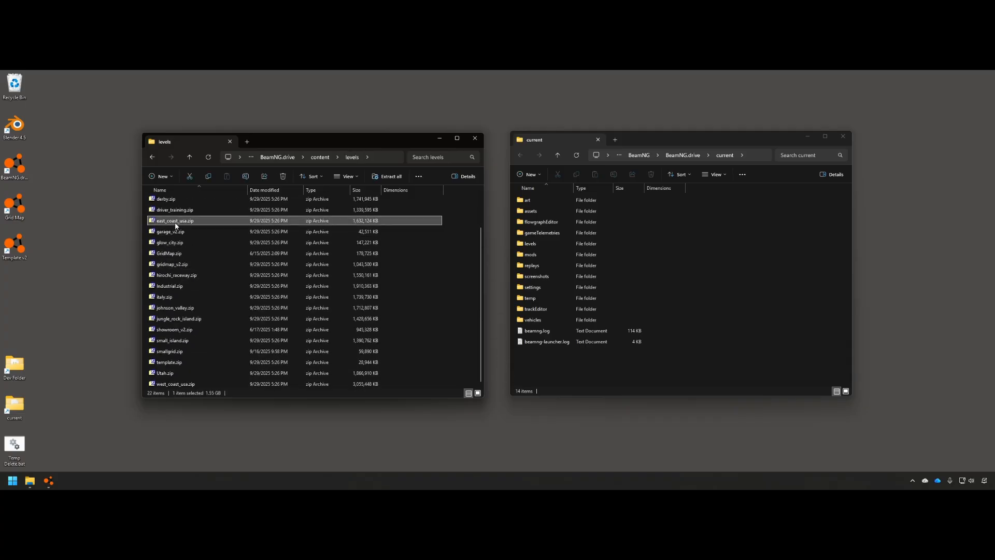
double_click(622, 251)
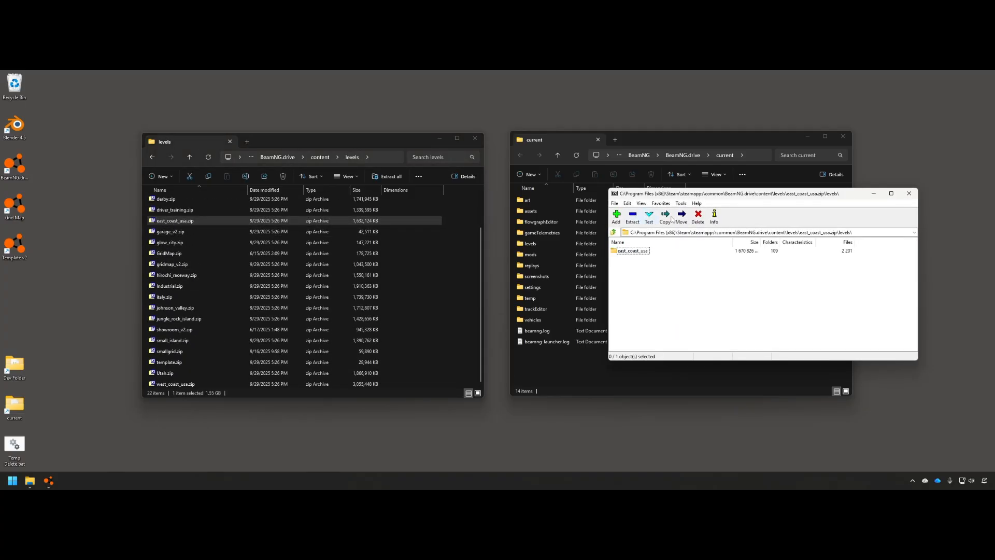
drag(752, 193, 401, 179)
double_click(282, 236)
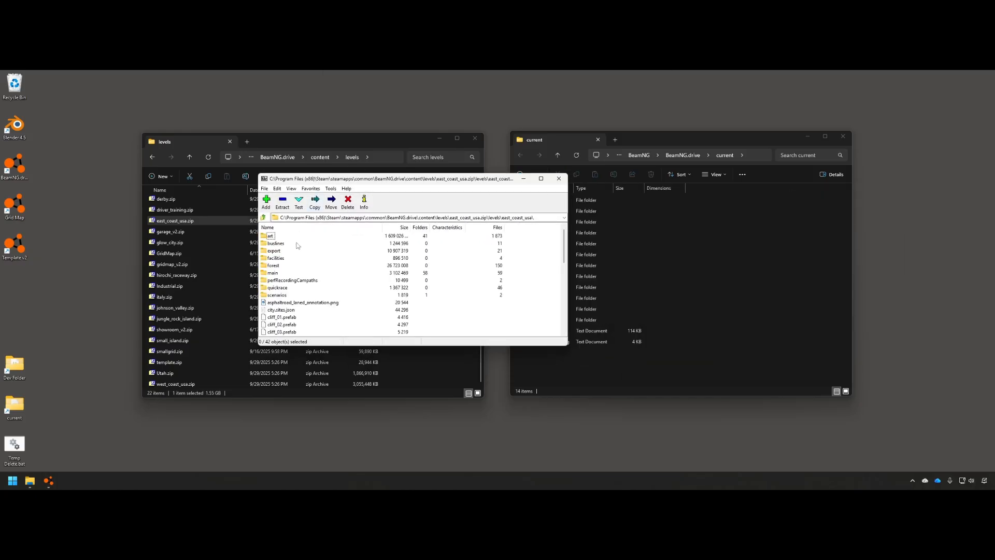
double_click(270, 236)
double_click(275, 296)
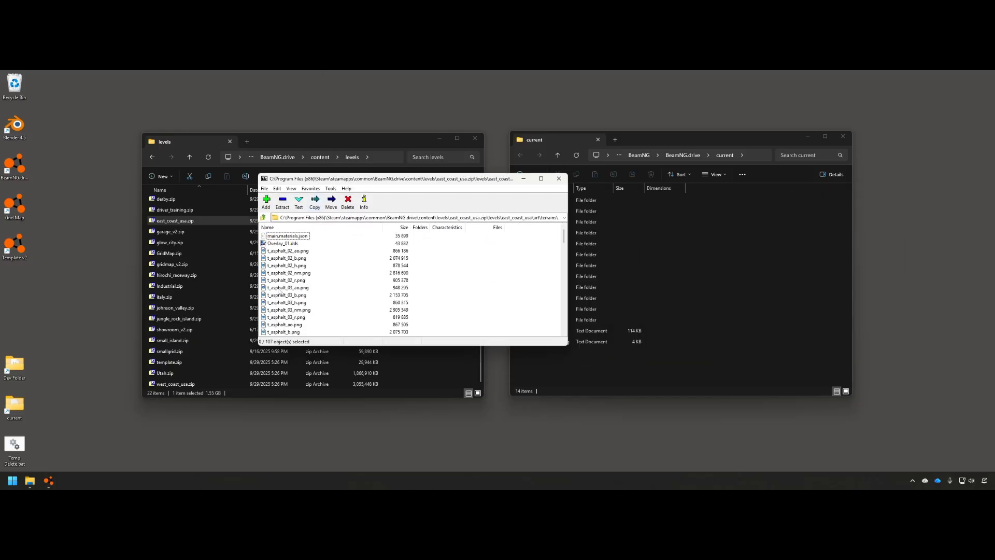
double_click(293, 237)
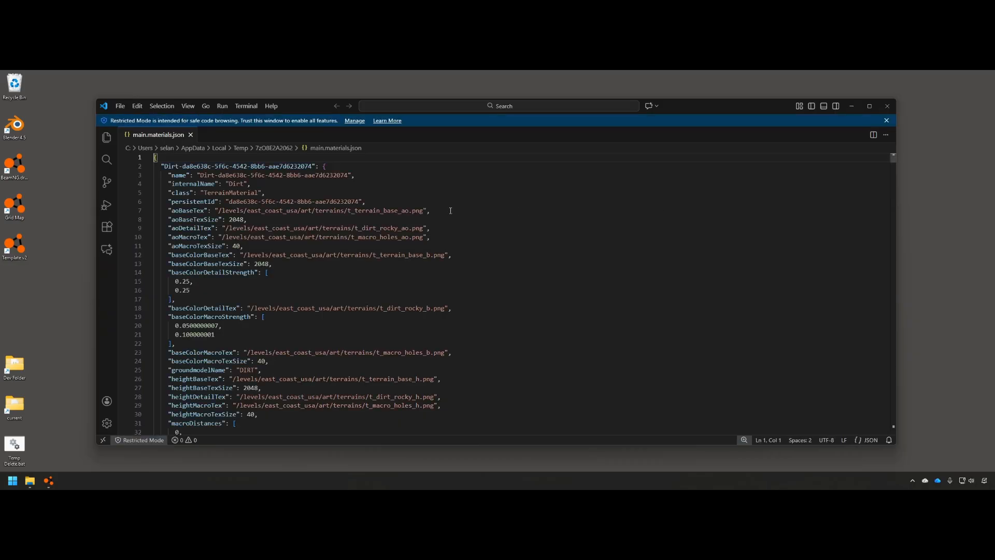
Collapse the Dirt, Forest, Grass and Grass2 material entries in the east coast materials file
click(149, 167)
click(148, 185)
click(149, 201)
click(149, 220)
scroll(151, 235, down, 20)
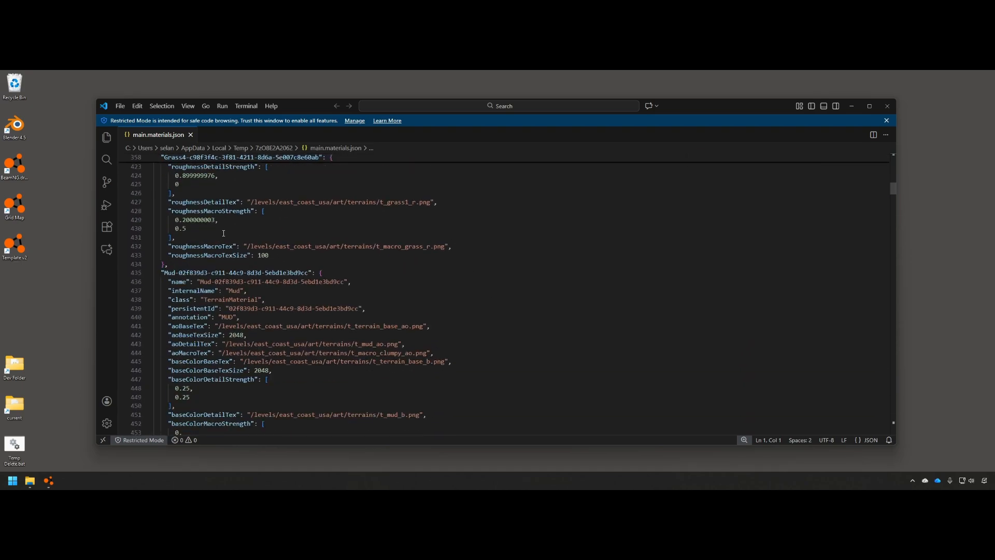
Search for 'asp' and select the asphalt material block, lines 631–693
key(ctrl+f)
text(aph)
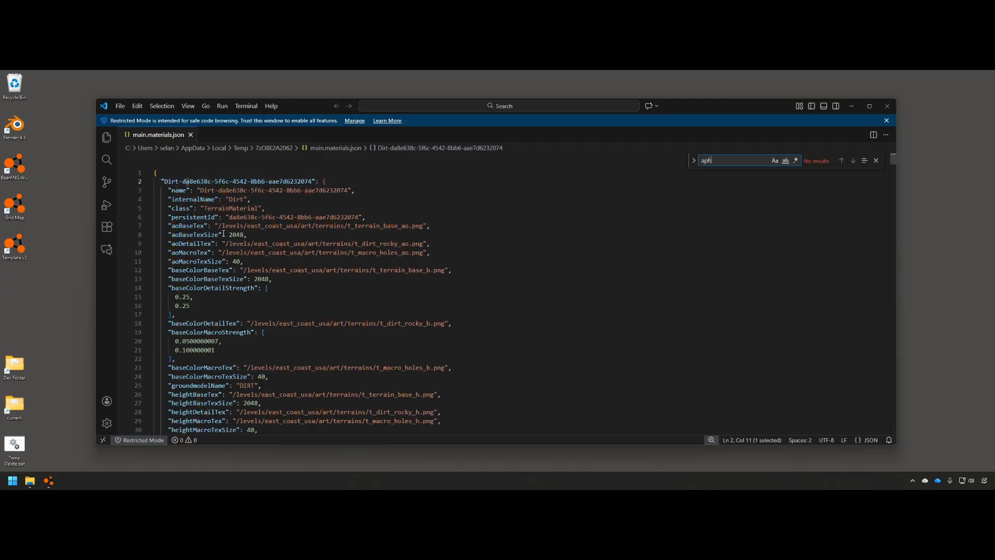
key(BackSpace)
key(BackSpace)
text(sp)
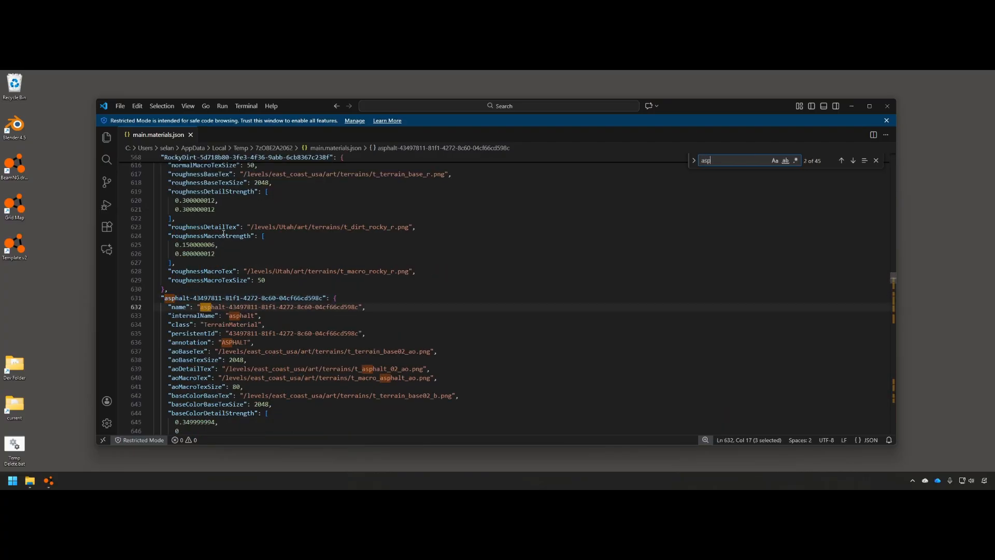
scroll(173, 301, down, 3)
drag(175, 213, 228, 300)
scroll(203, 231, down, 15)
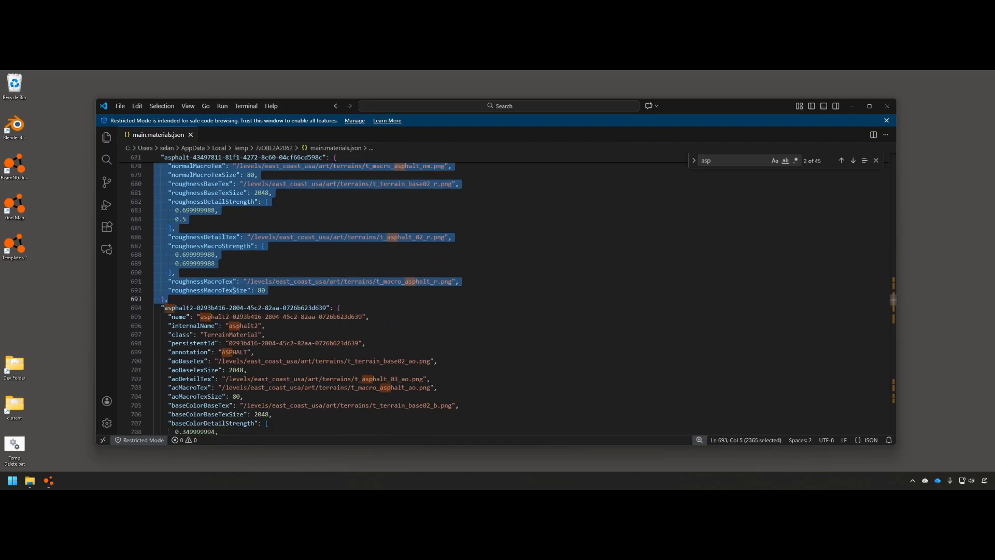
scroll(234, 290, up, 4)
Minimize VS Code and close the 7-Zip archive window
click(852, 107)
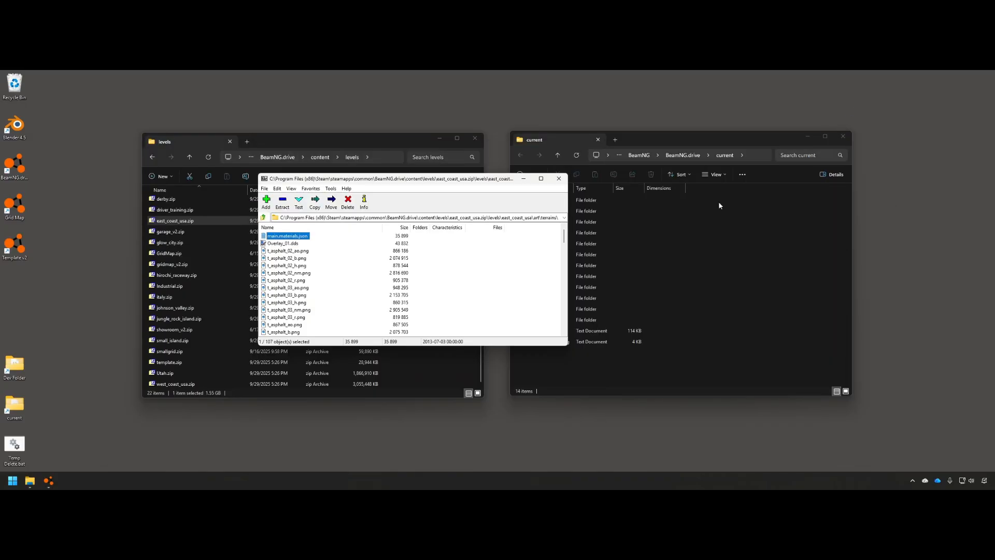
click(739, 144)
click(494, 180)
click(560, 179)
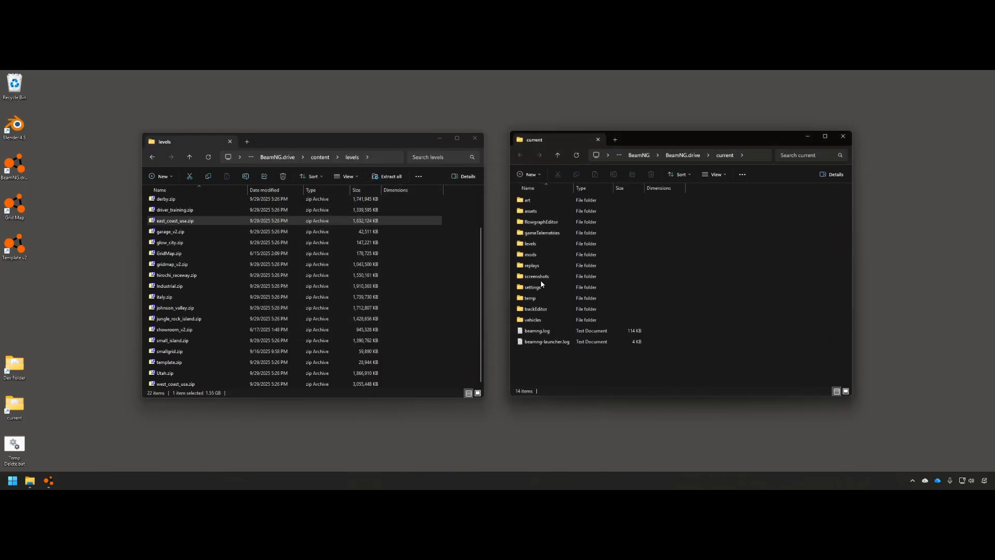
Open main.materials.json from levels > template_v2 > art > terrains in VS Code
double_click(538, 246)
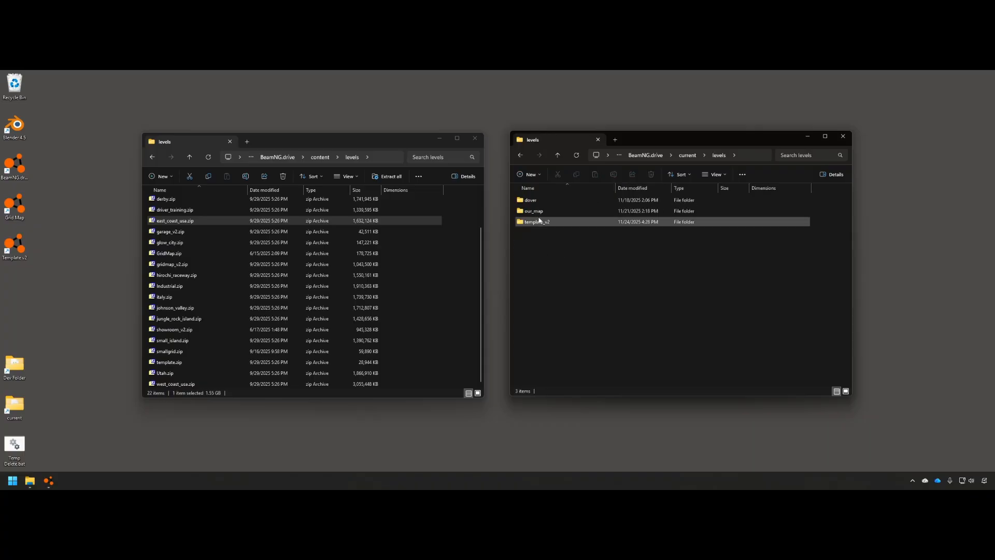
double_click(543, 221)
double_click(539, 201)
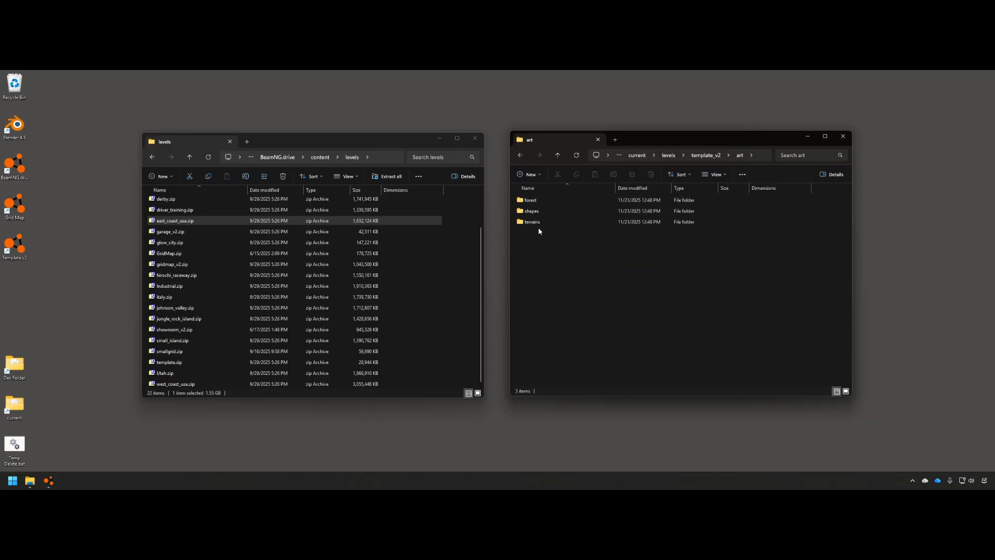
click(573, 236)
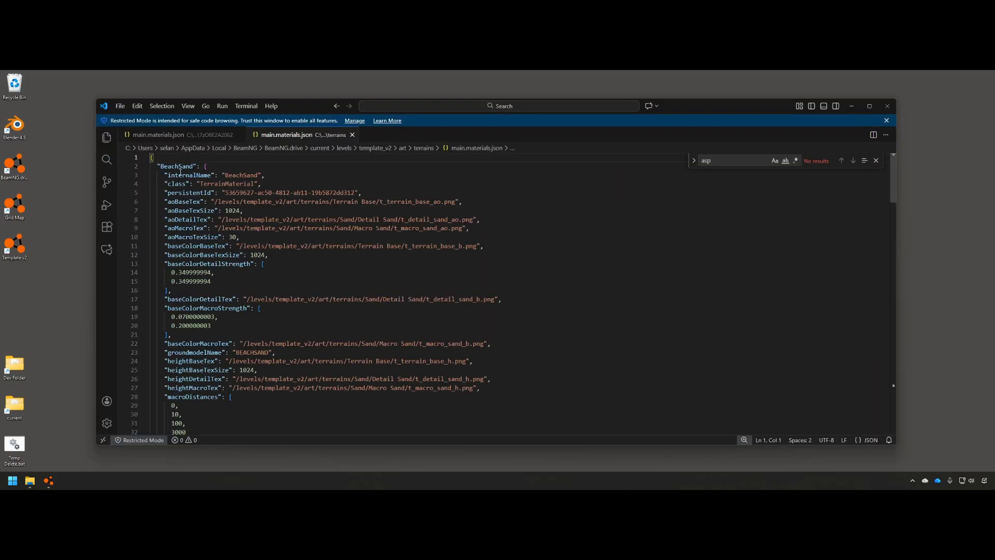
Paste the asphalt block and rename its key, name and internalName to Asphalt
key(ctrl+v)
scroll(196, 165, up, 15)
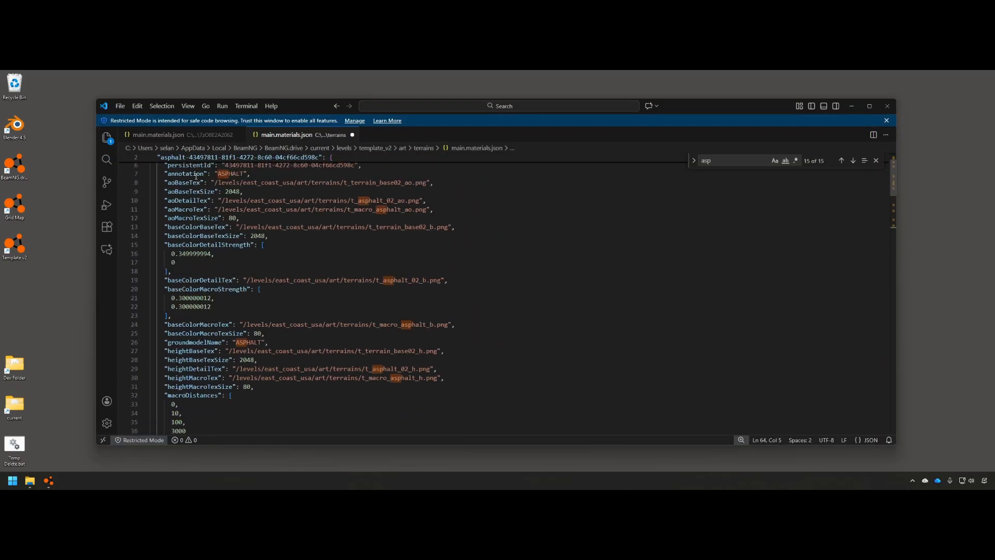
drag(166, 182, 320, 181)
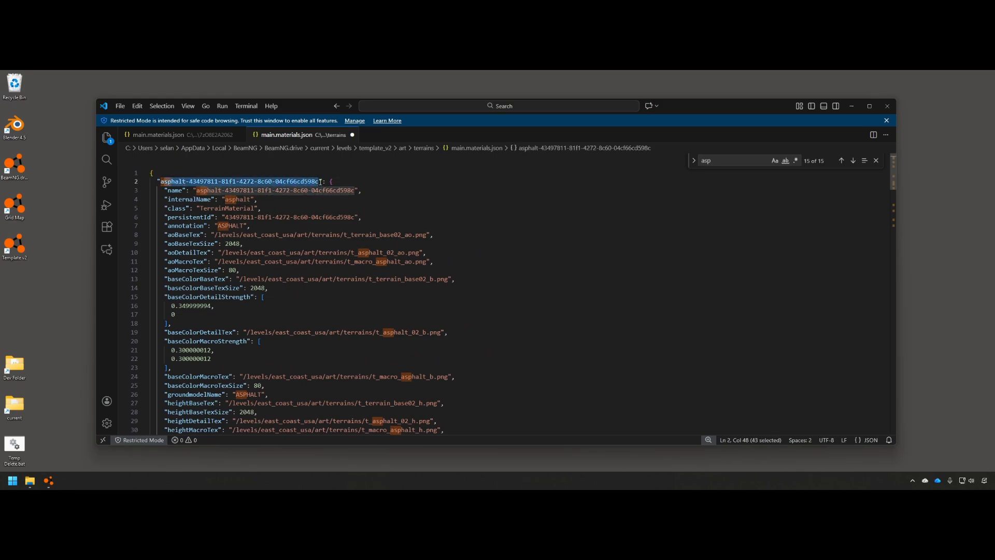
key(BackSpace)
key(BackSpace)
text(Alsphalt)
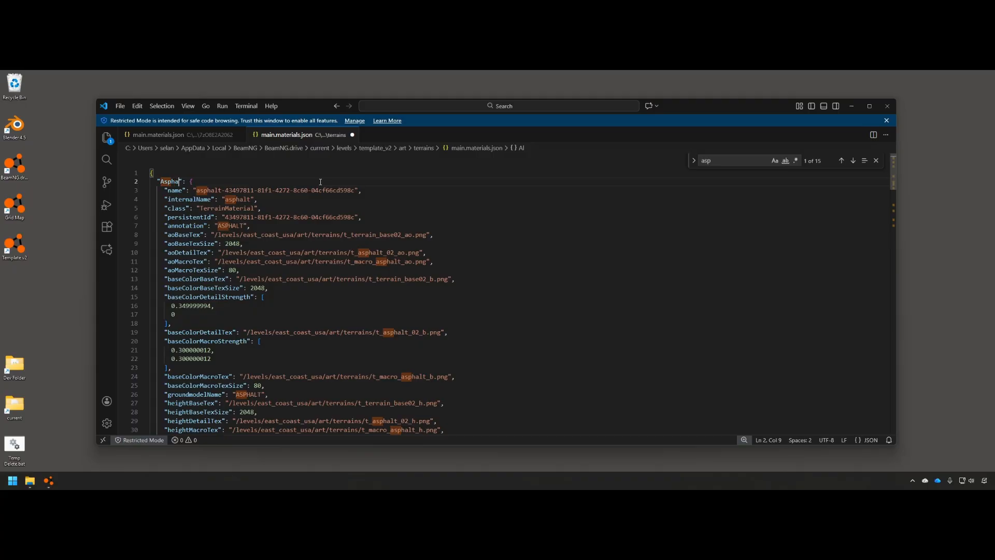
key(ctrl+shift+Left)
key(ctrl+c)
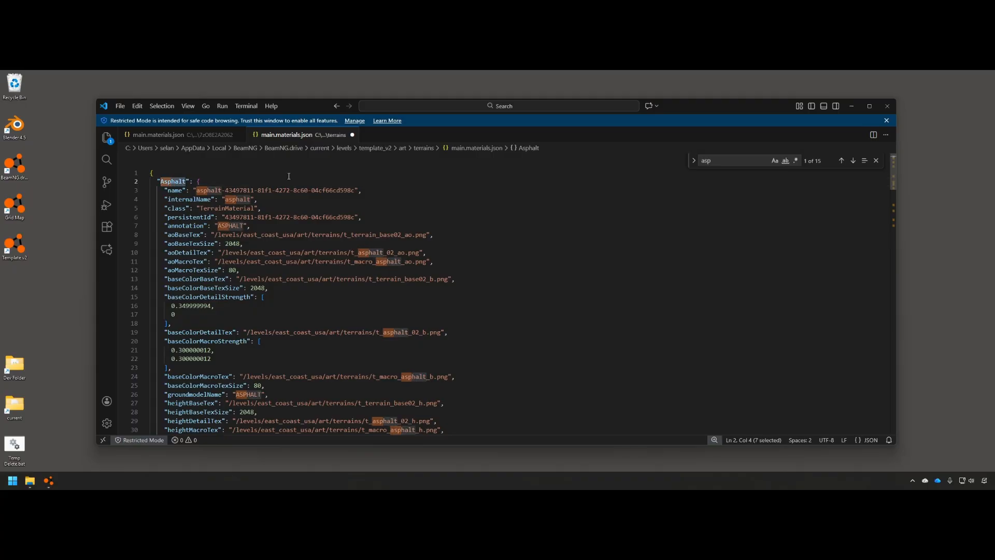
drag(196, 190, 359, 190)
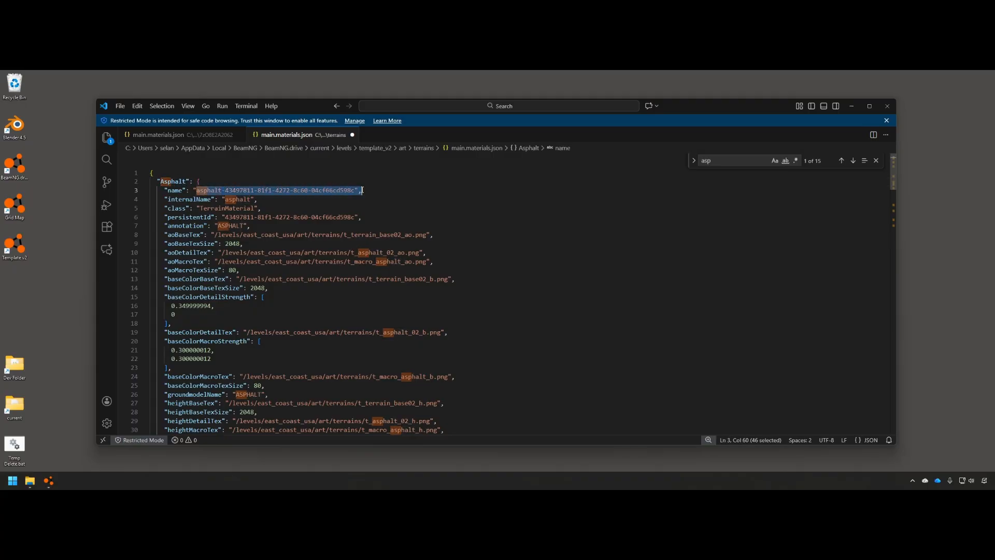
key(ctrl+v)
double_click(245, 200)
key(ctrl+v)
Save template_v2's main.materials.json, review the pasted block, and close the file
key(ctrl+s)
scroll(258, 210, down, 20)
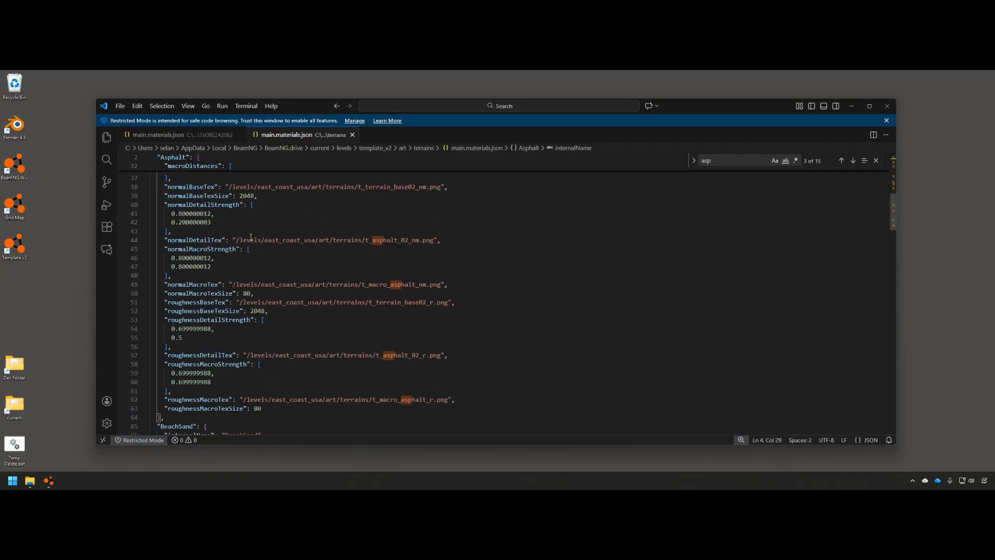
scroll(250, 234, down, 16)
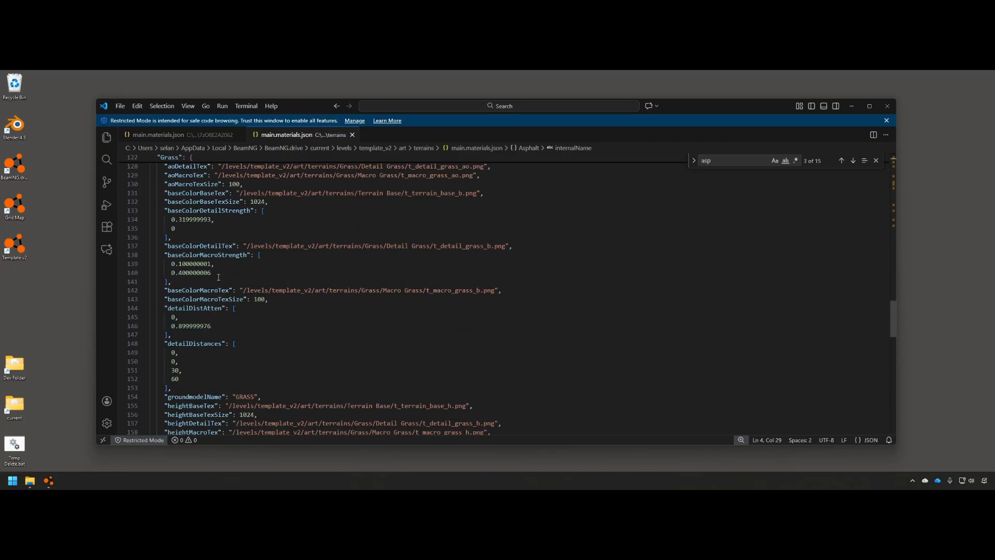
scroll(223, 396, down, 4)
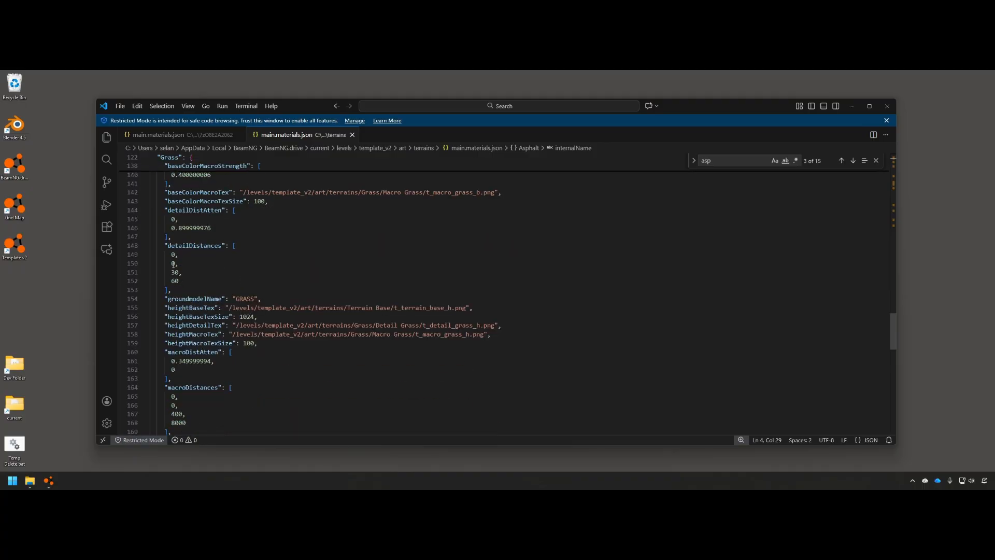
scroll(237, 295, down, 15)
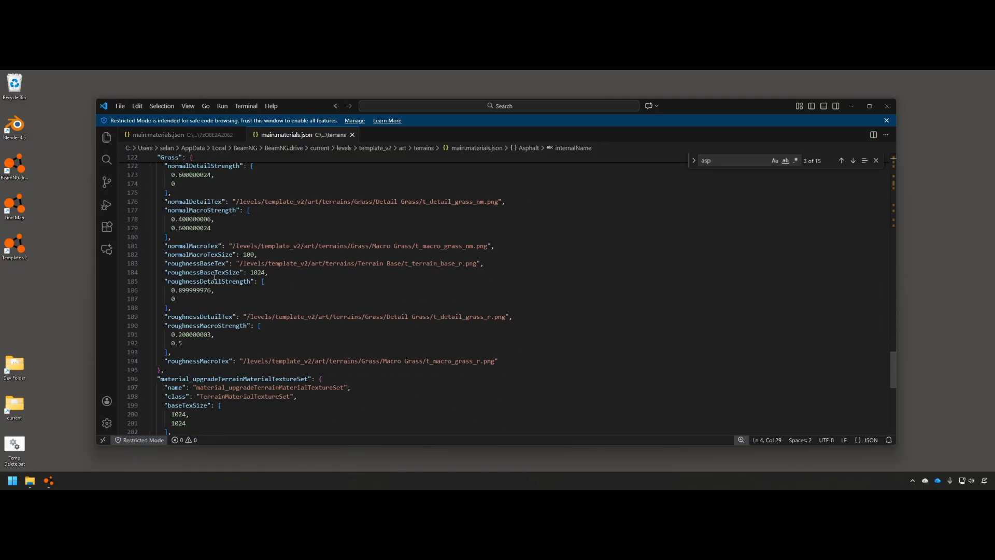
scroll(213, 279, up, 20)
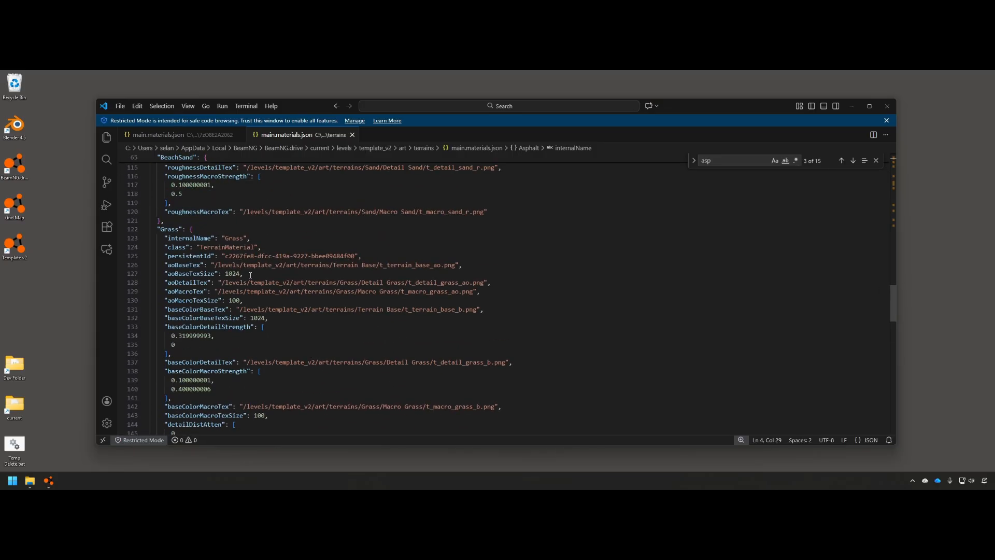
click(352, 134)
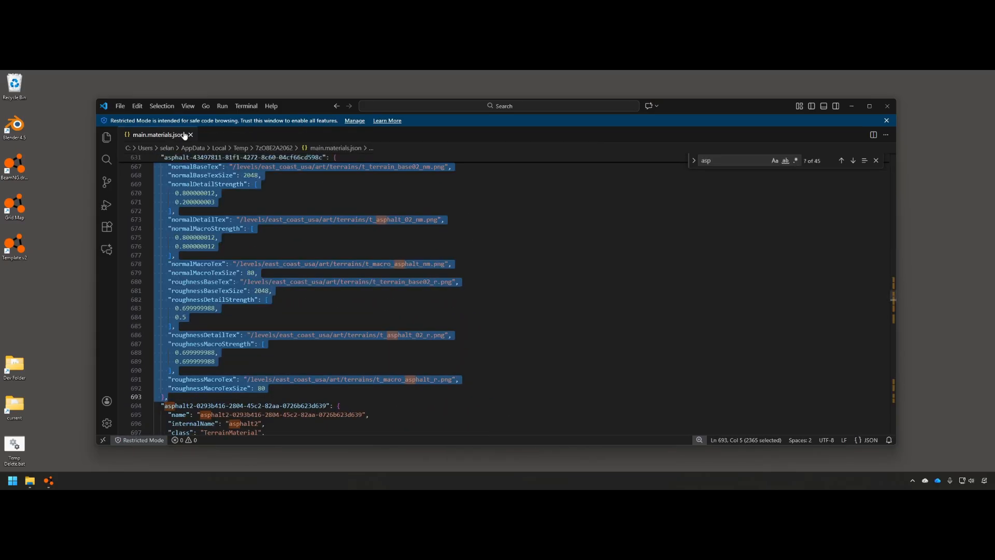
Close the east coast materials file, VS Code and both Explorer windows
click(187, 136)
click(886, 110)
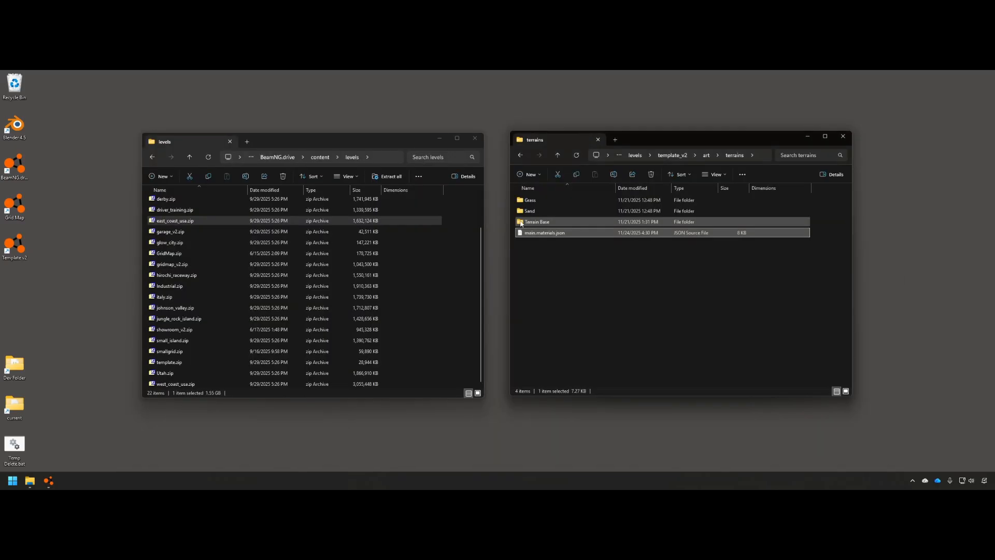
click(484, 136)
click(845, 137)
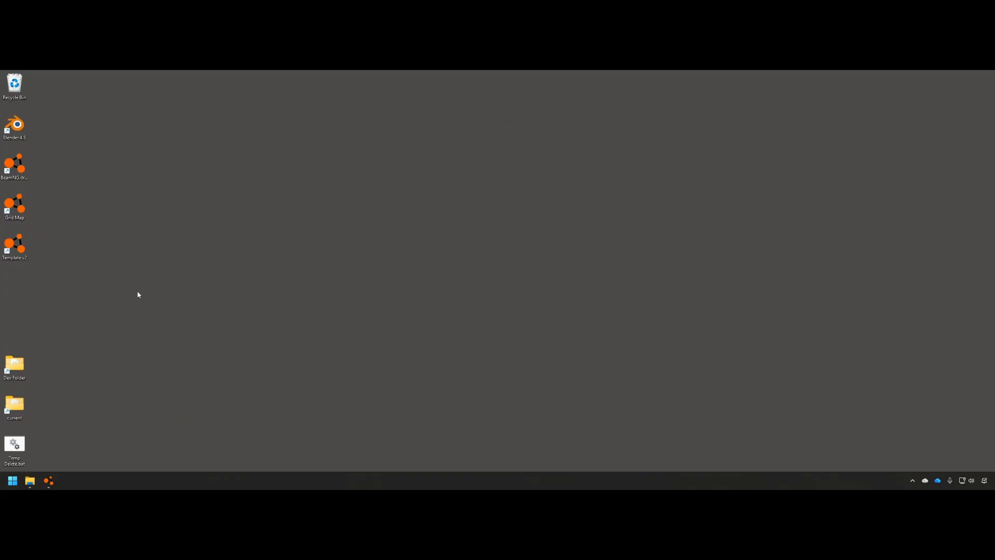
Run Temp Delete.bat, then relaunch BeamNG.drive with the Template v2 shortcut
double_click(17, 450)
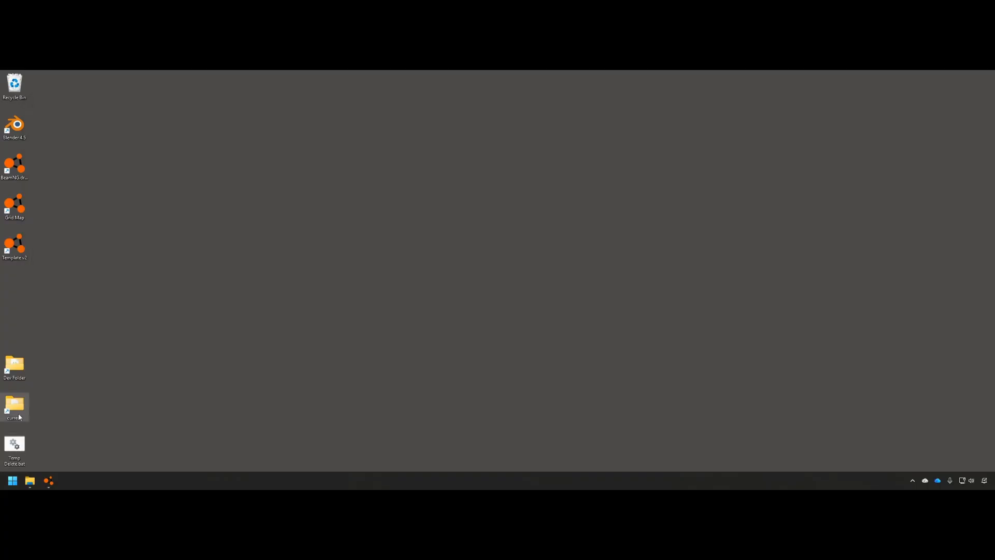
double_click(16, 407)
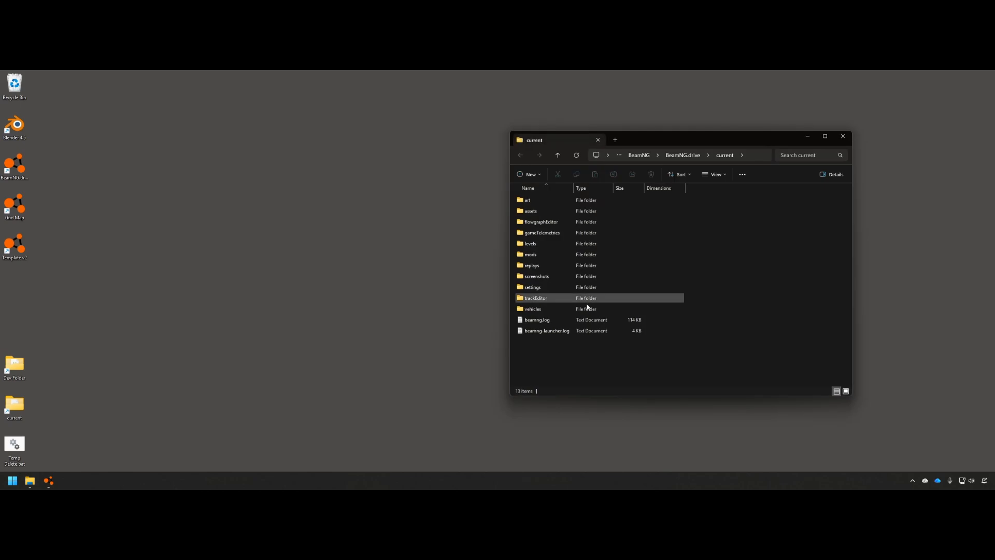
click(843, 136)
double_click(16, 248)
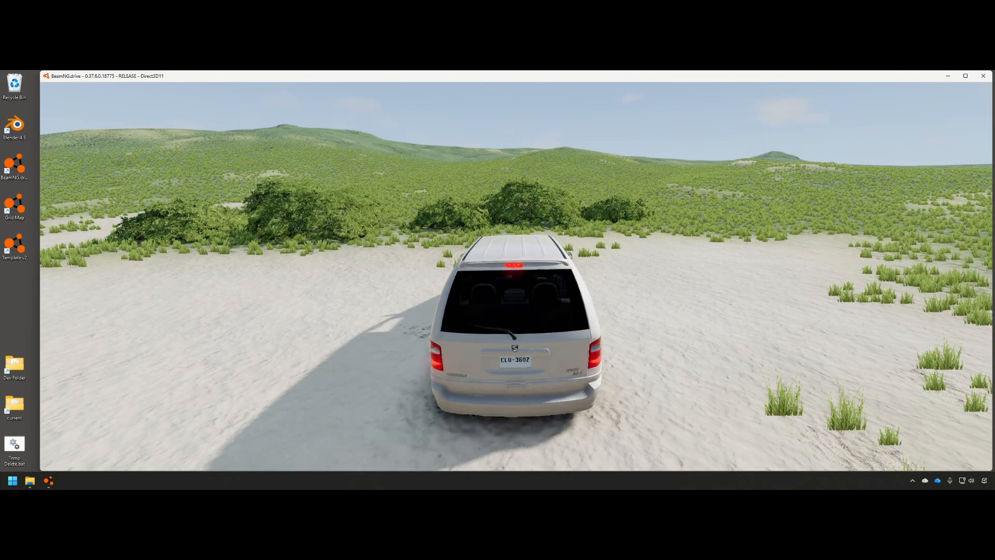
Open the World Editor's terrain painter and add Asphalt to the paintable materials
key(F11)
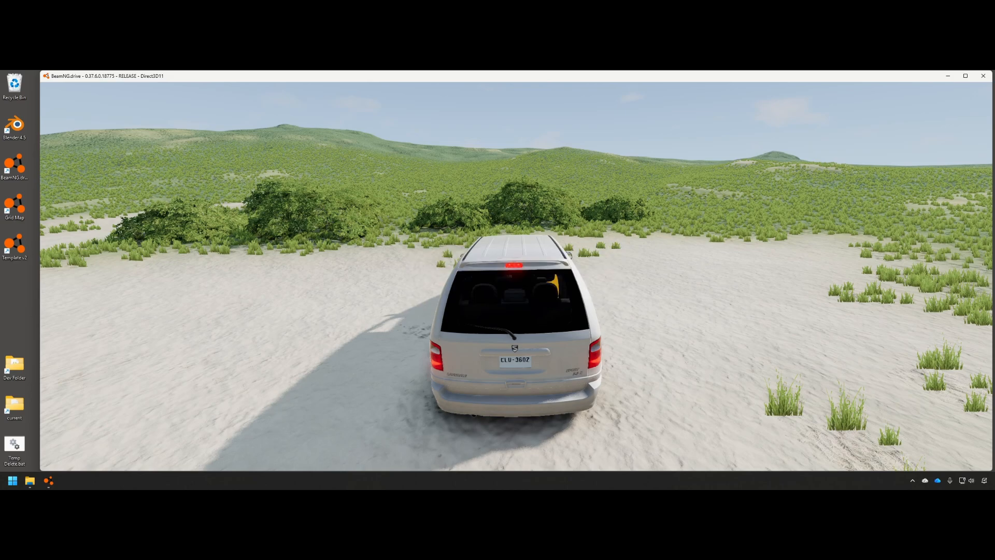
right_drag(318, 274, 313, 304)
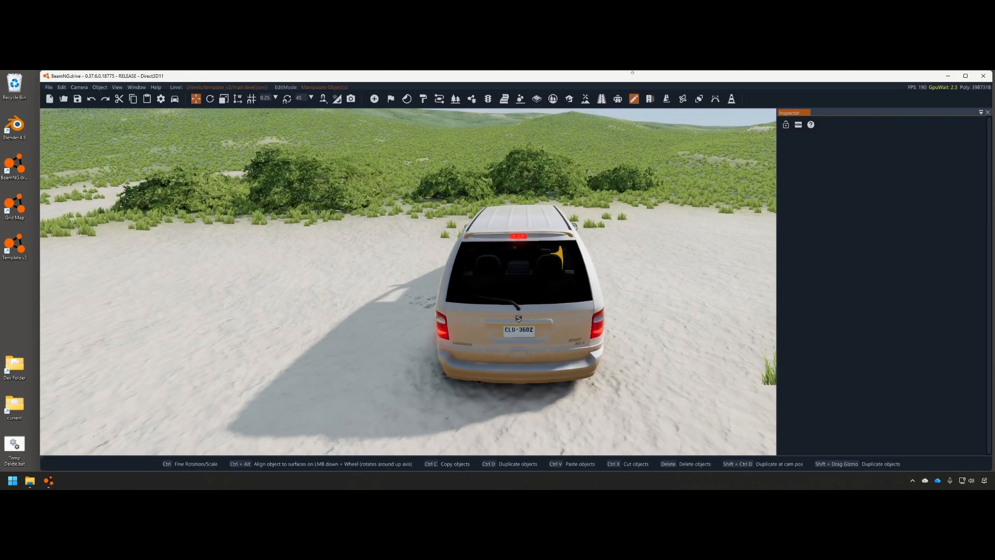
click(584, 99)
click(806, 173)
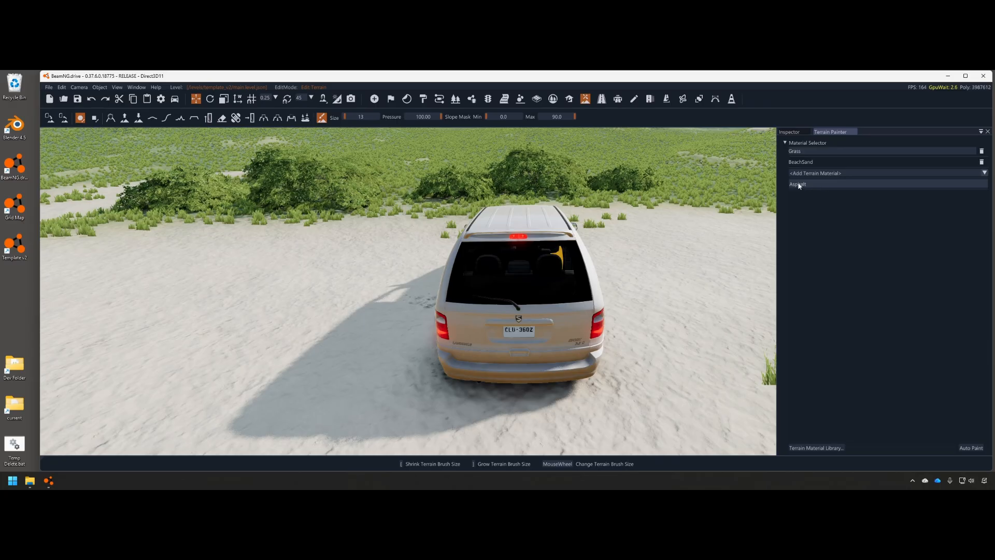
click(818, 185)
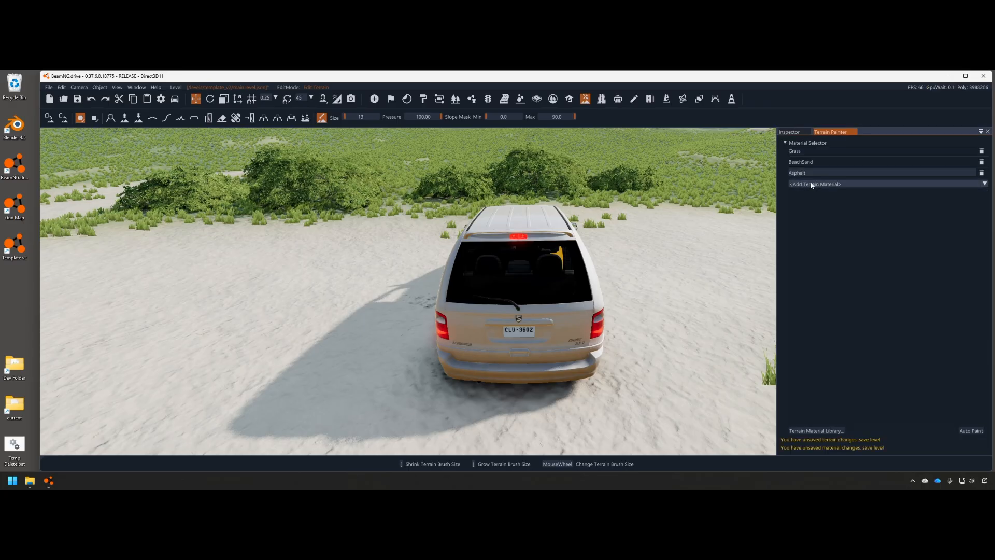
Paint a test asphalt patch near the van and inspect its texture up close
key(s)
right_drag(614, 330, 440, 320)
key(w)
key(s)
key(w)
scroll(536, 340, down, 3)
mouse_move(574, 280)
mouse_down()
mouse_move(636, 248)
mouse_move(567, 279)
mouse_up()
key(w)
mouse_move(567, 280)
right_down()
mouse_move(627, 197)
mouse_move(629, 290)
mouse_move(616, 321)
mouse_move(601, 259)
mouse_move(593, 290)
mouse_move(668, 298)
mouse_move(617, 331)
mouse_move(586, 290)
mouse_move(581, 326)
mouse_move(586, 311)
right_up()
key(w)
key(s)
key(w)
key(w)
key(w)
key(s)
key(s)
mouse_move(606, 277)
right_down()
mouse_move(619, 308)
mouse_move(539, 289)
mouse_move(570, 291)
mouse_move(546, 259)
mouse_move(544, 279)
right_up()
scroll(570, 290, up, 3)
key(s)
key(s)
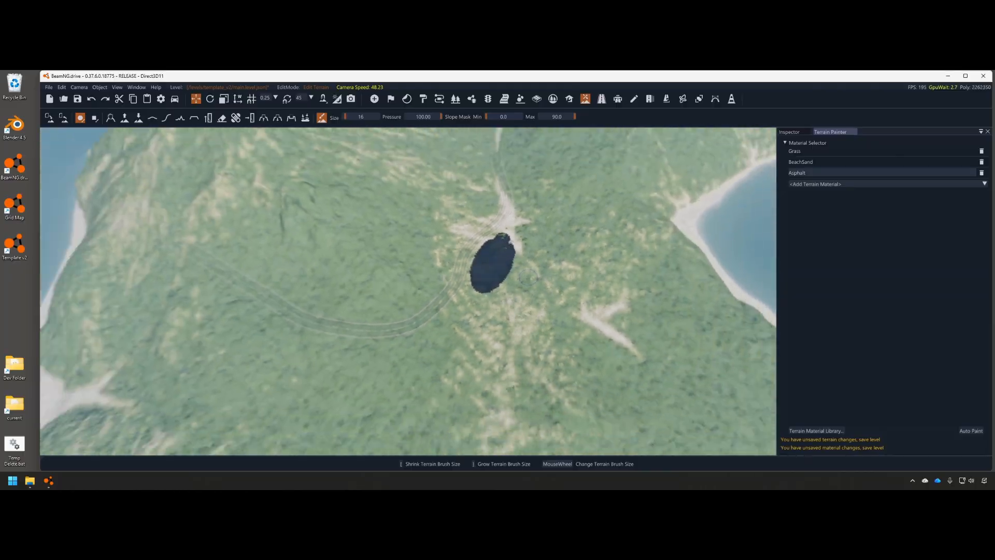
key(w)
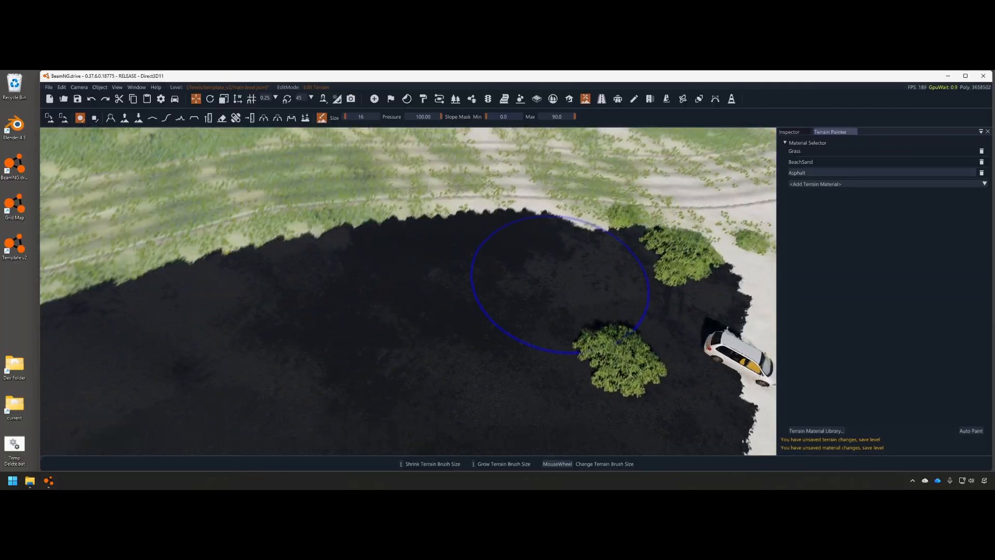
Undo the test patch and show Asphalt's properties in the Terrain Material Library
key(ctrl+z)
key(w)
right_drag(674, 331, 466, 316)
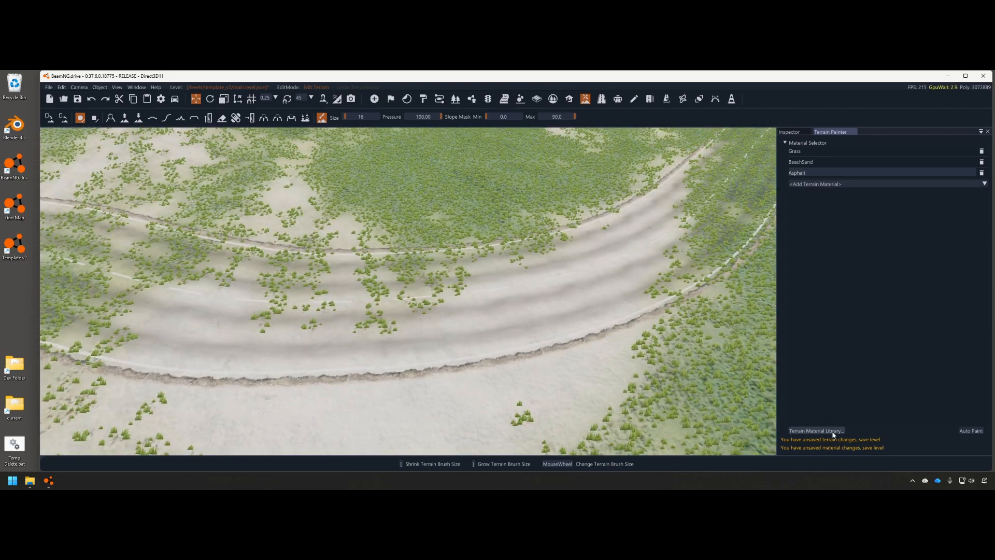
click(829, 430)
click(132, 181)
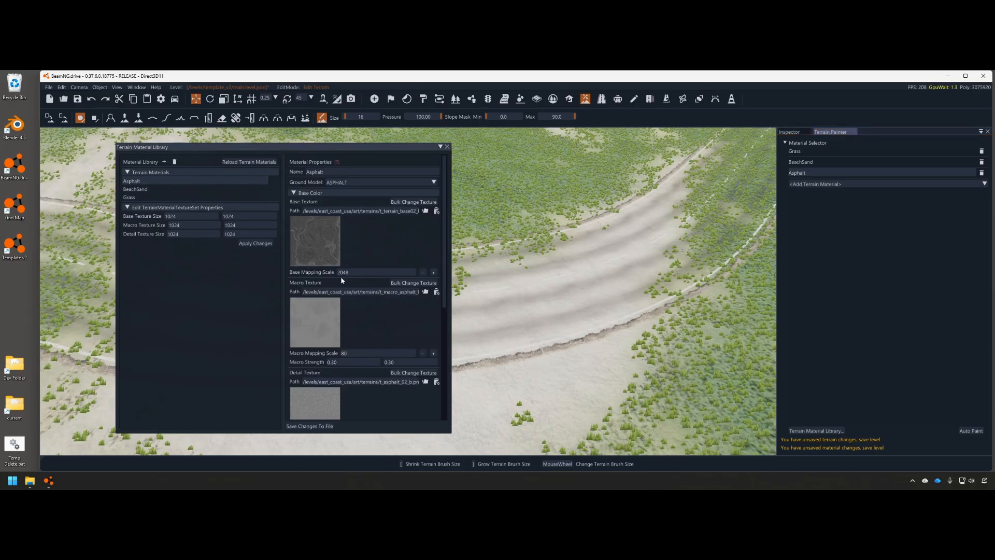
Edit Asphalt's base mapping scale and try a 2048 by 2048 base texture size
click(341, 272)
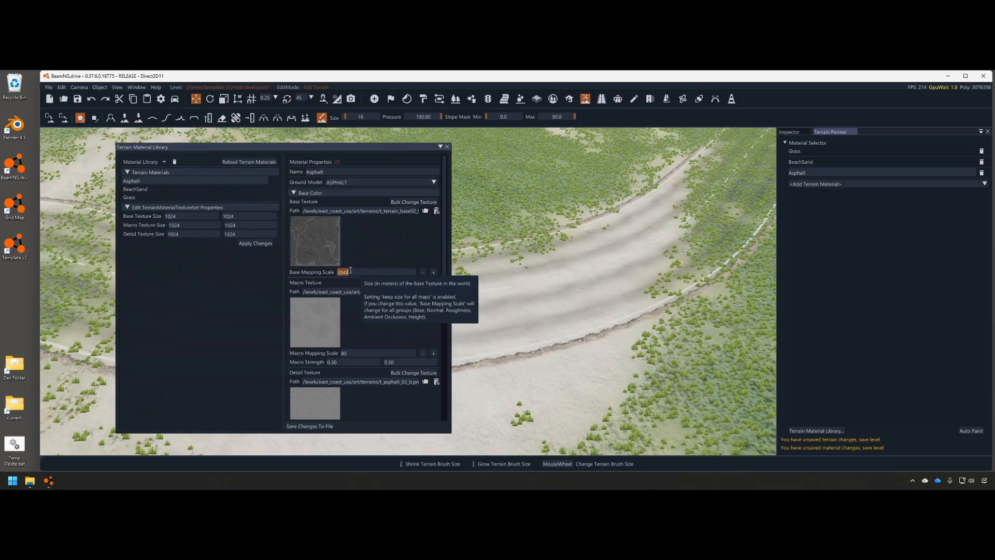
drag(451, 211, 587, 211)
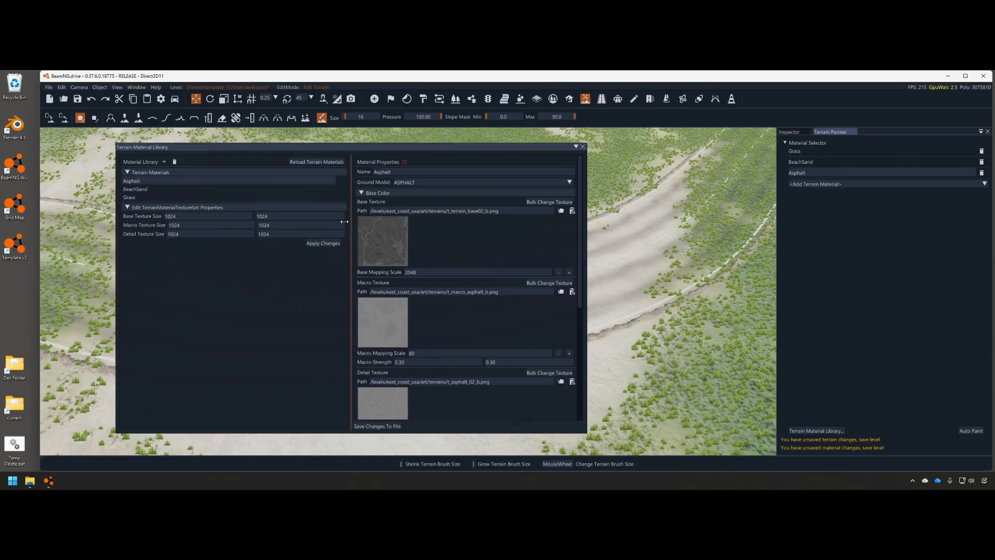
drag(352, 221, 275, 222)
drag(196, 216, 135, 217)
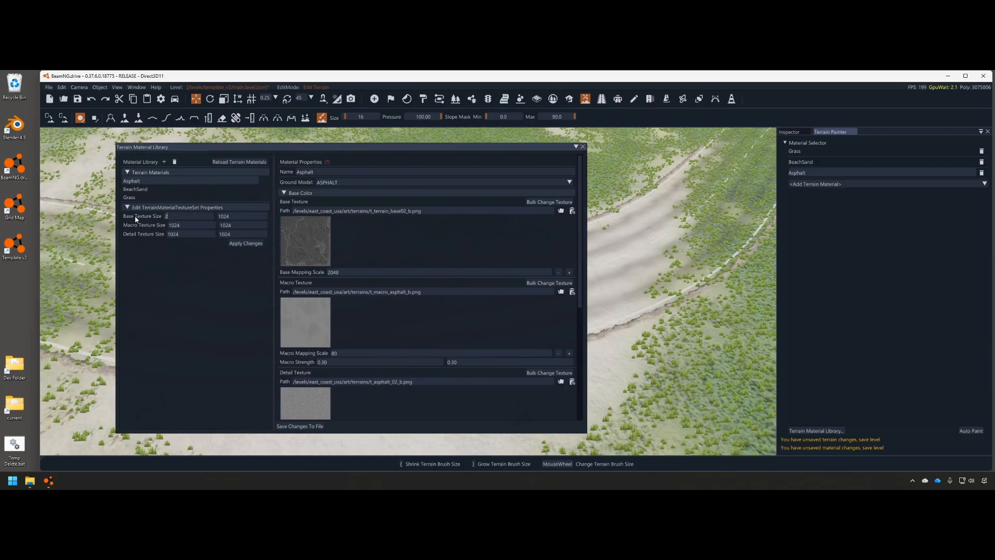
text(2048)
key(Tab)
text(2048)
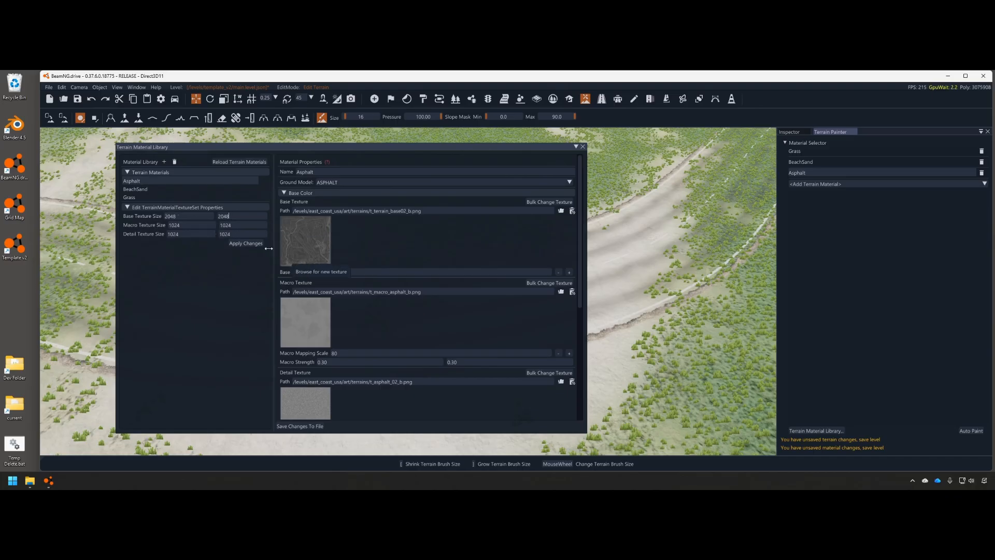
Compare the BeachSand and Grass material settings, then return to Asphalt
click(145, 189)
click(157, 195)
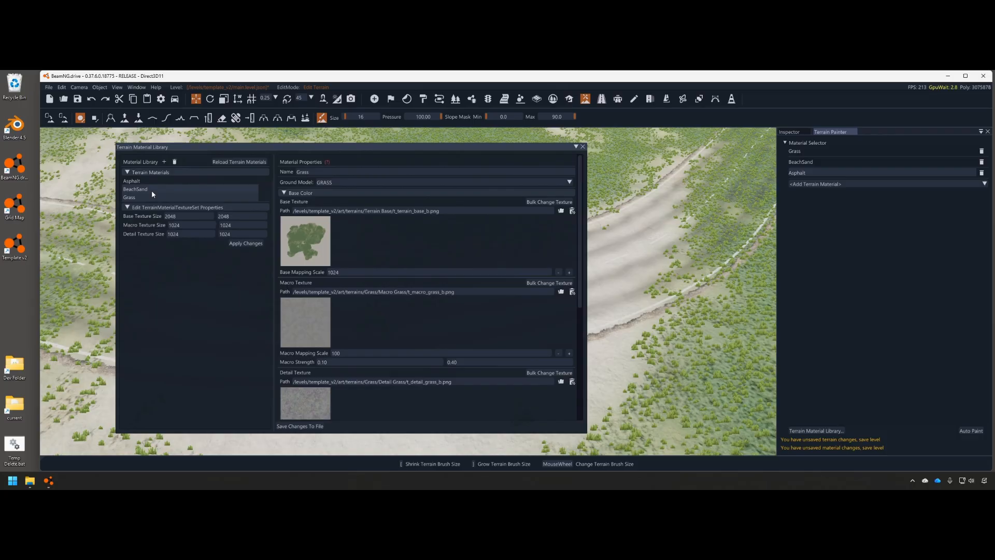
click(151, 188)
click(242, 216)
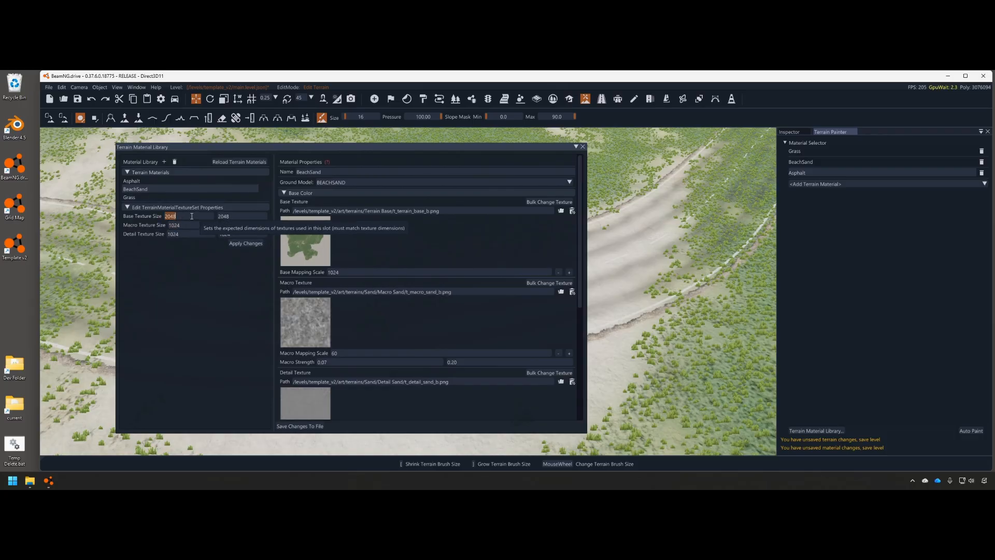
click(154, 181)
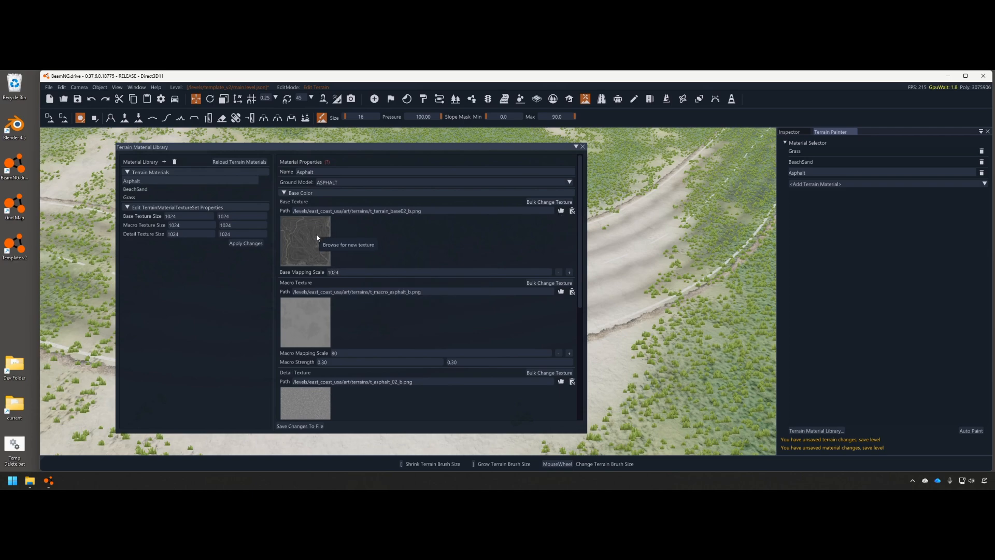
Set Asphalt's base texture to Terrain Base/t_terrain_base_b.png, declining the bulk change
click(571, 211)
click(561, 210)
double_click(590, 237)
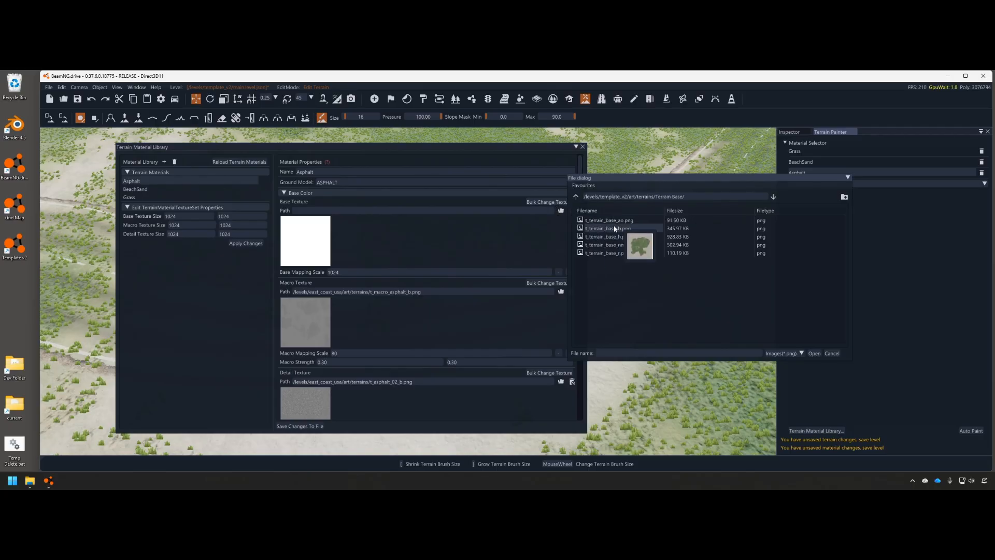
double_click(614, 228)
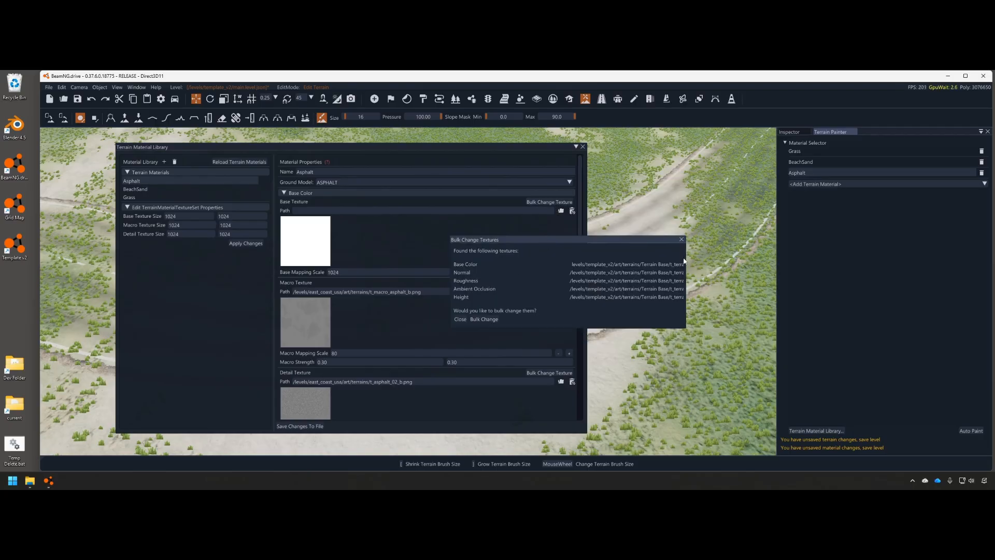
drag(686, 261, 778, 260)
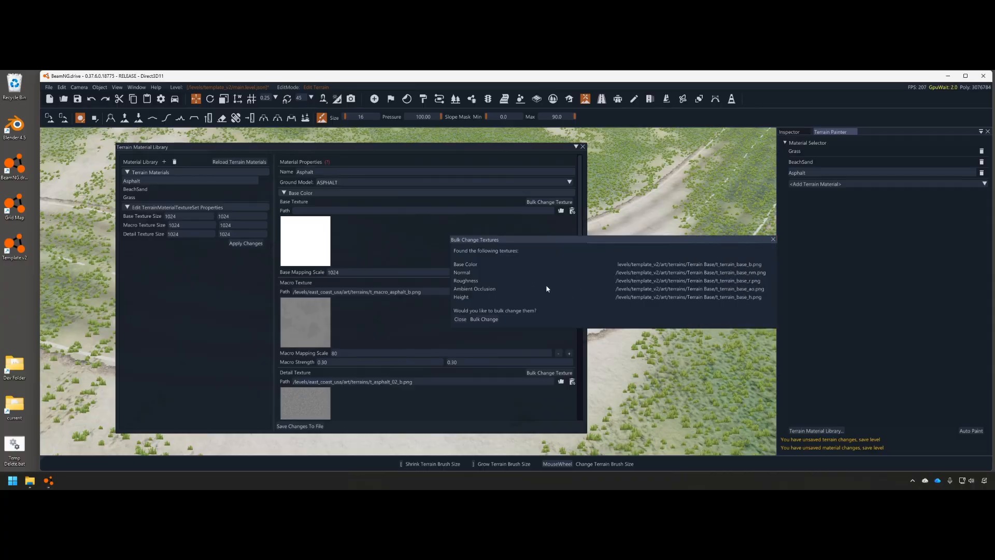
click(481, 320)
Save the material changes to file and close the Terrain Material Library
scroll(333, 257, down, 2)
scroll(335, 256, up, 2)
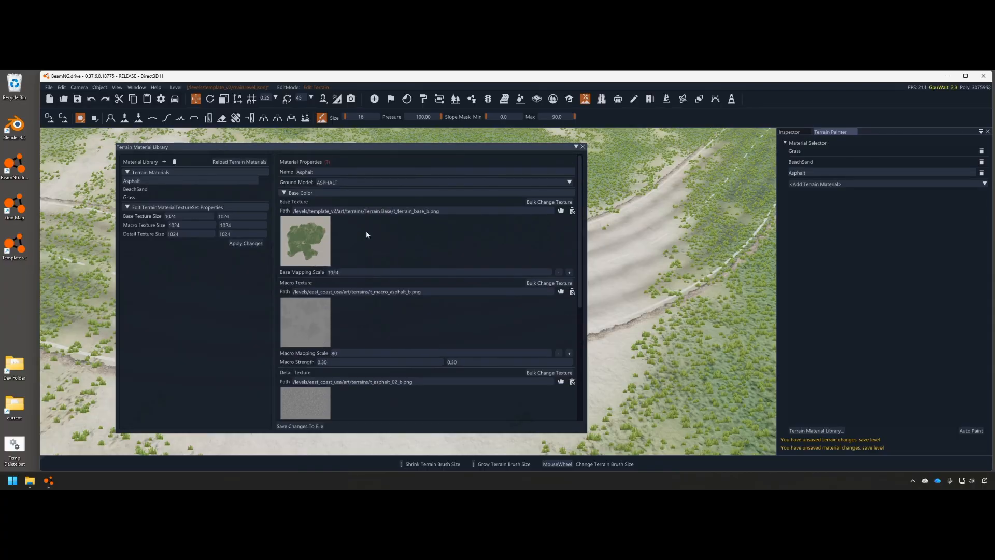
click(298, 426)
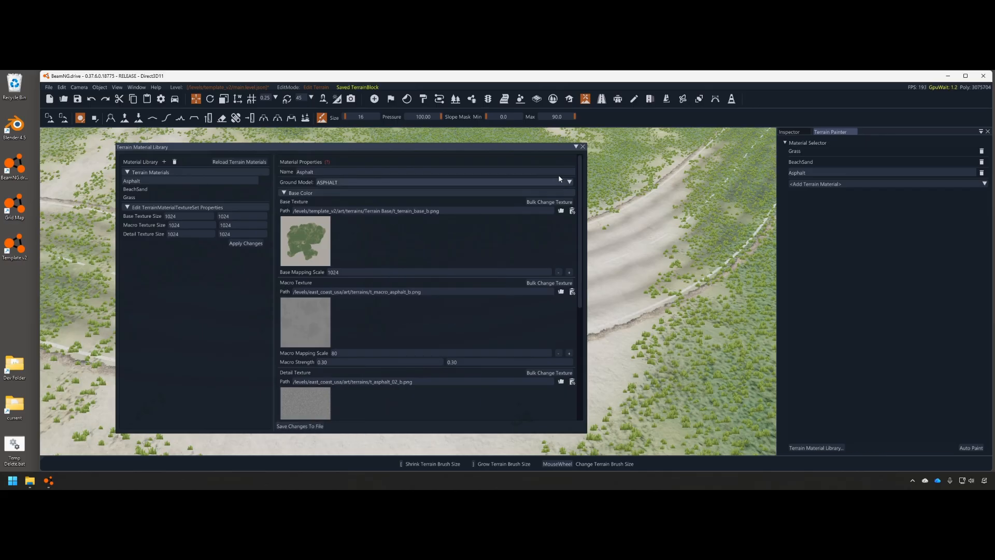
click(582, 146)
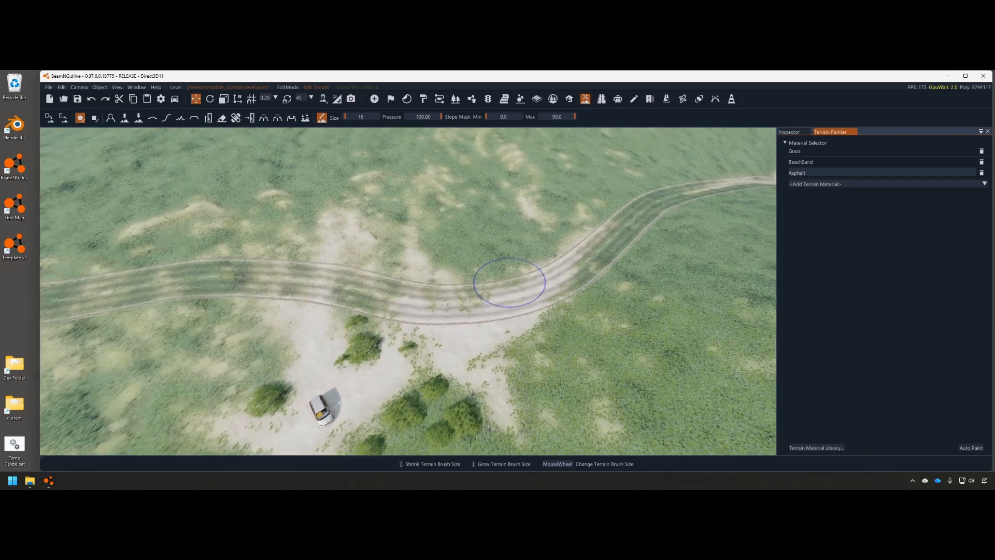
Paint test strokes of the updated asphalt across the road, undoing the first one
mouse_move(509, 282)
right_down()
mouse_move(570, 218)
mouse_move(573, 245)
mouse_move(518, 256)
mouse_move(383, 181)
right_up()
key(w)
key(s)
key(s)
key(w)
drag(459, 311, 729, 426)
key(ctrl+z)
key(w)
right_drag(466, 280, 564, 332)
mouse_move(529, 284)
mouse_down()
mouse_move(306, 270)
mouse_move(540, 317)
mouse_up()
Open terrains > Terrain Base and preview t_terrain_base_b.png in the image viewer
double_click(270, 216)
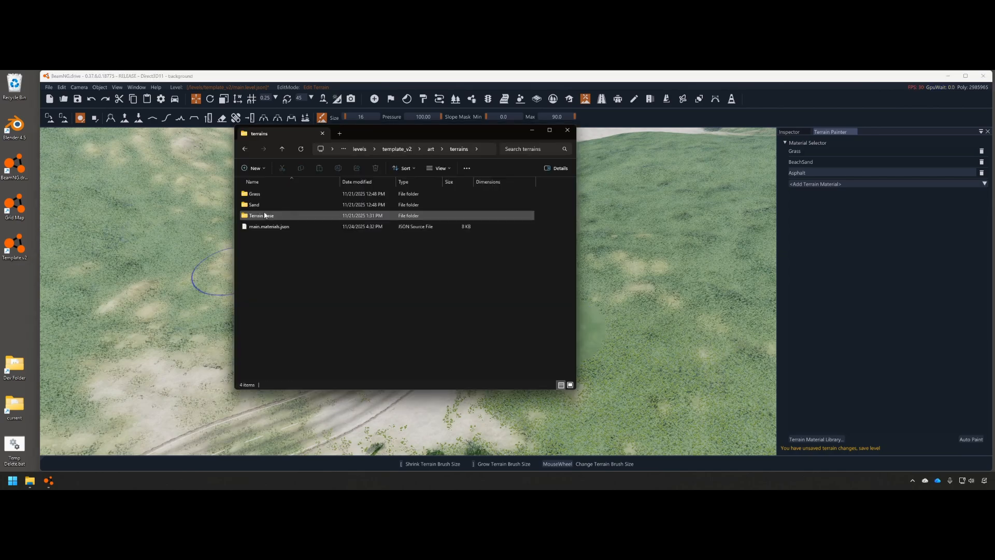
click(265, 215)
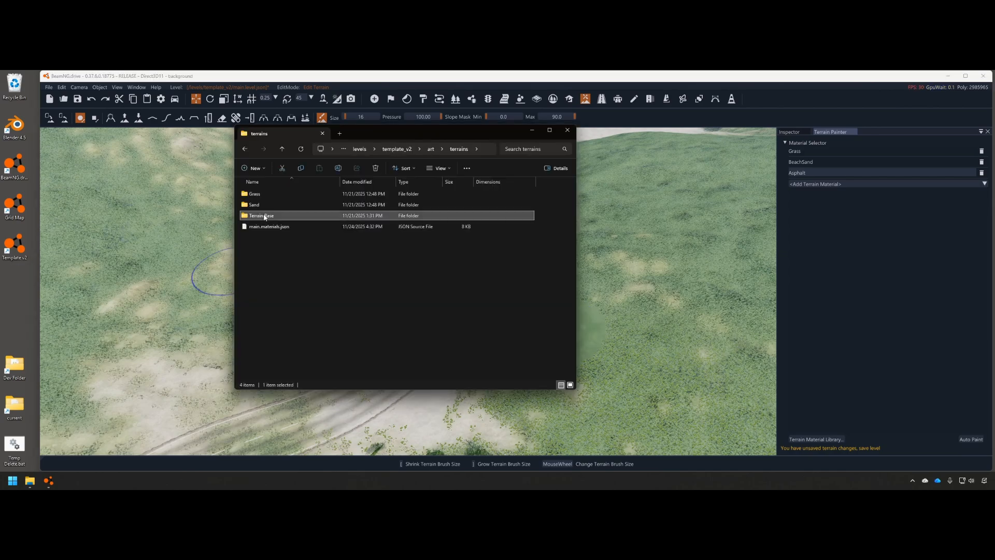
double_click(264, 216)
double_click(288, 200)
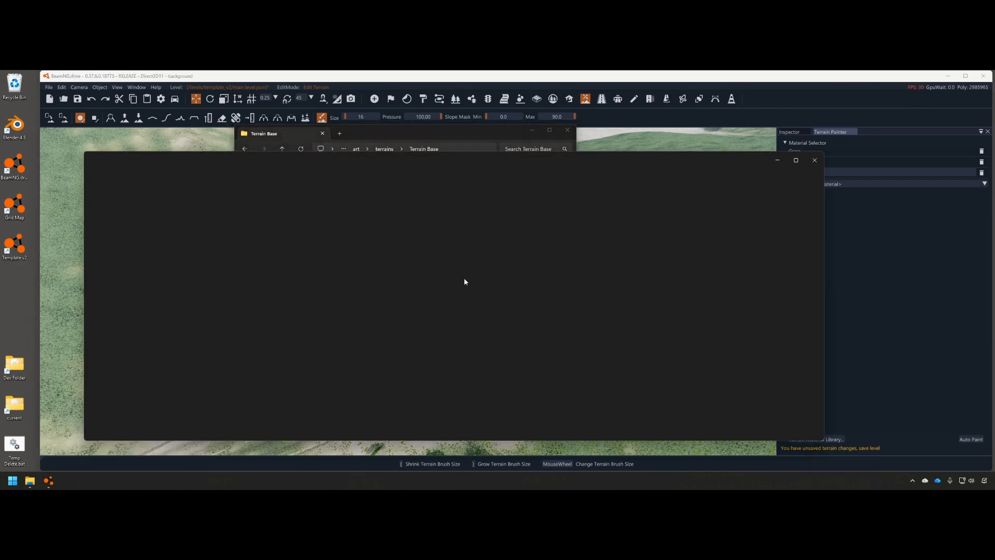
scroll(455, 318, up, 6)
drag(334, 305, 627, 345)
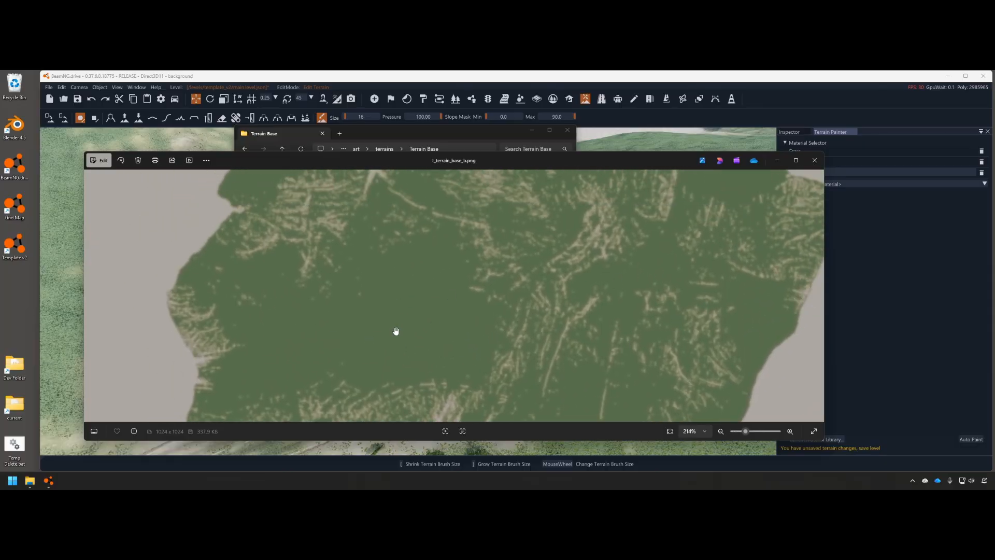
scroll(369, 340, down, 5)
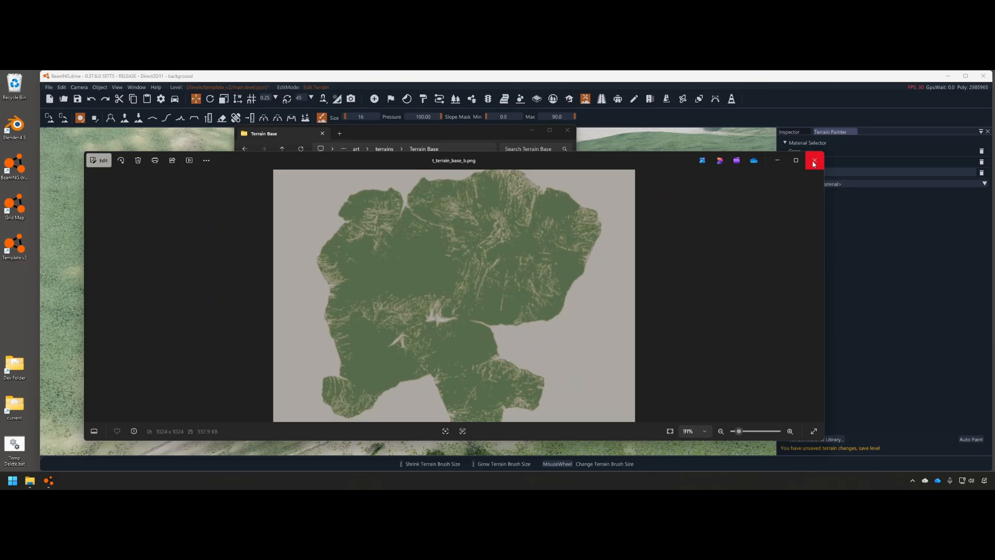
click(814, 164)
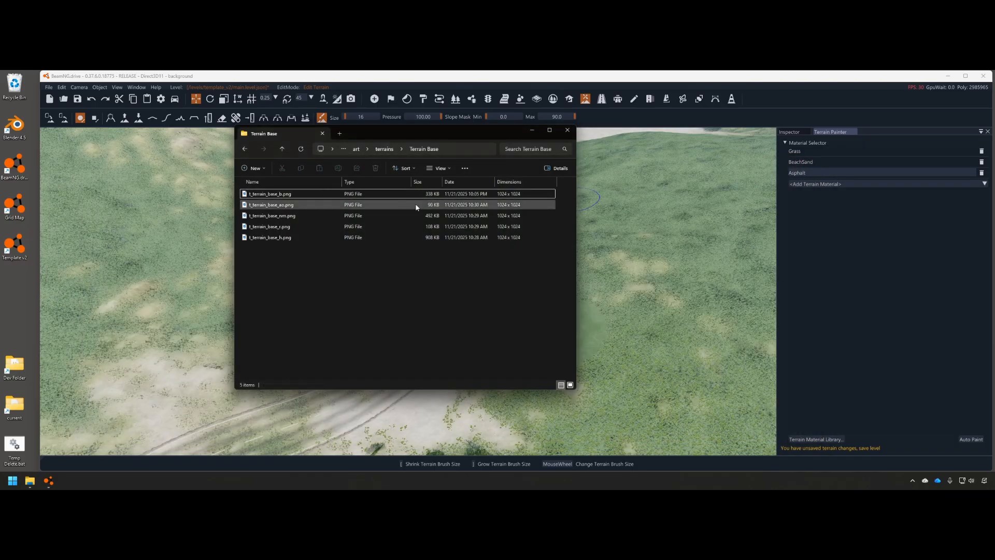
Duplicate t_terrain_base_b.png, rename the copy t_terrain_base_gray_b.png, and preview it
click(290, 197)
key(ctrl+c)
key(ctrl+v)
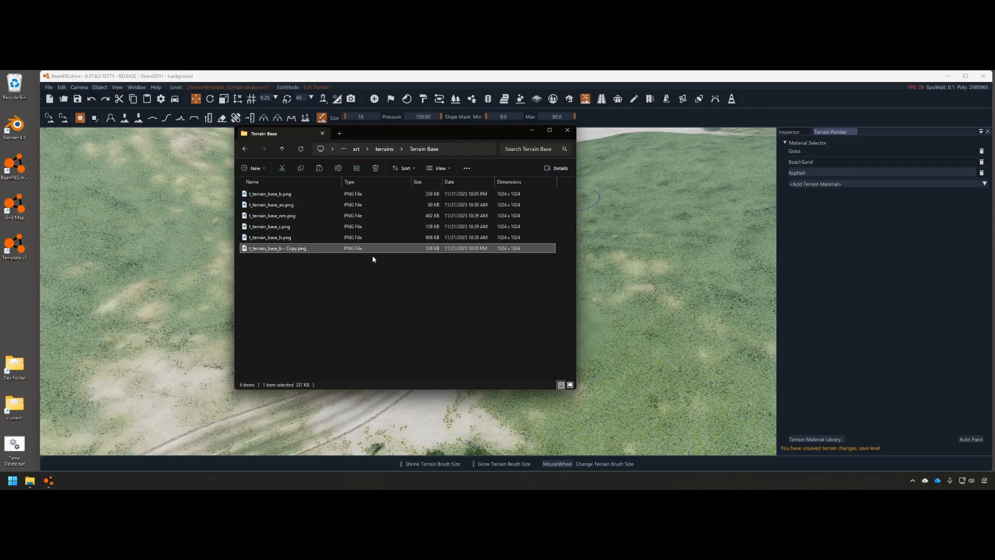
click(297, 249)
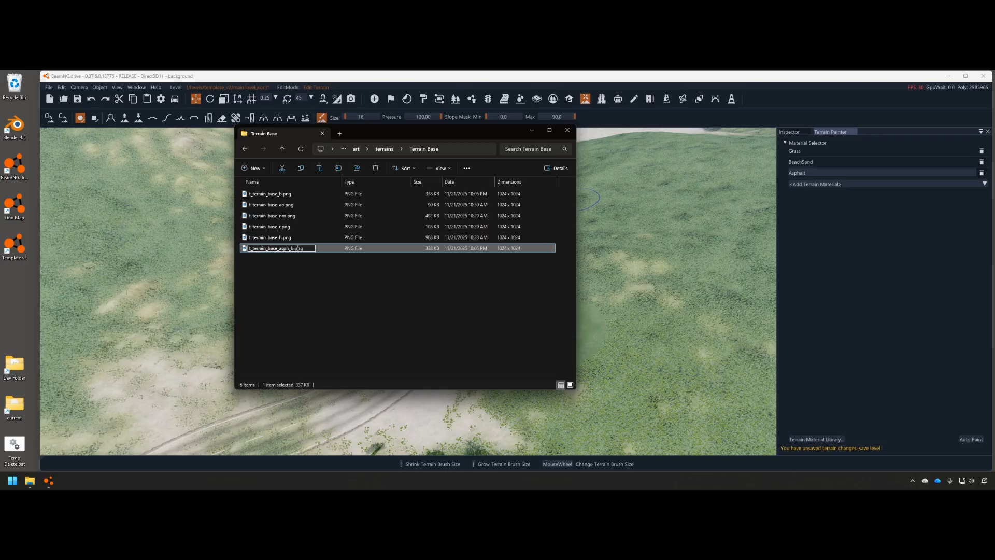
key(Return)
click(298, 249)
key(BackSpace)
key(BackSpace)
key(BackSpace)
key(BackSpace)
key(BackSpace)
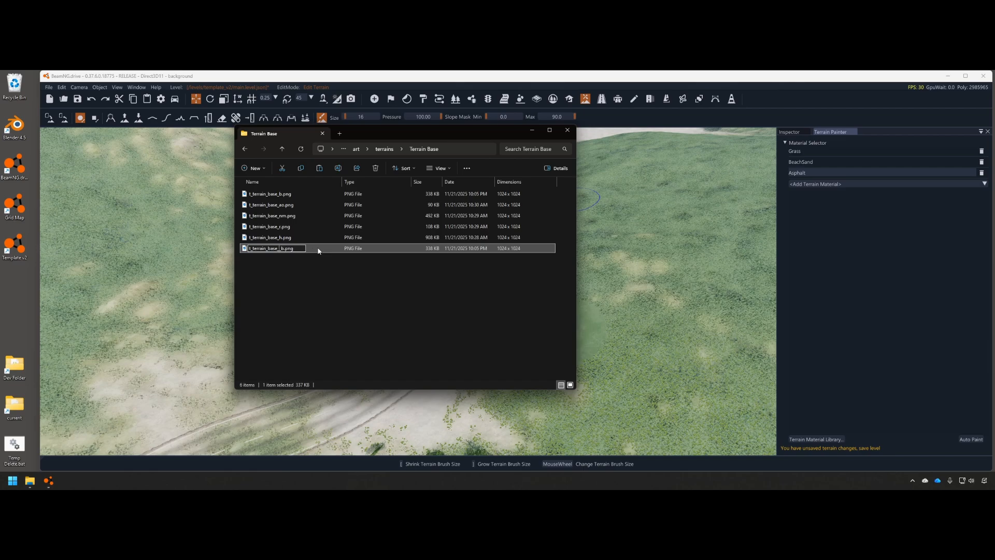
text(y)
key(Return)
double_click(293, 249)
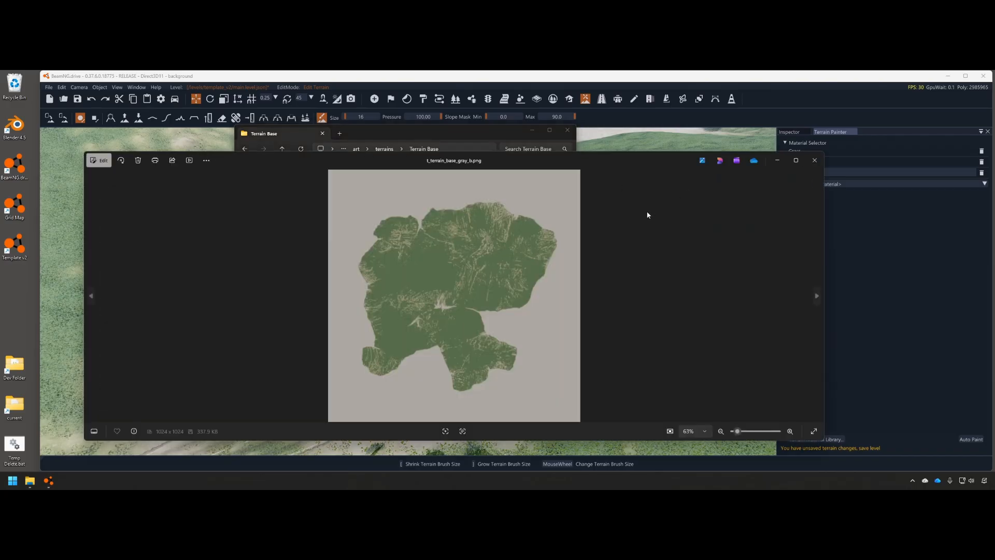
click(808, 165)
Open t_terrain_base_gray_b.png in Paint, erase it, fill it solid grey, and save
right_click(264, 249)
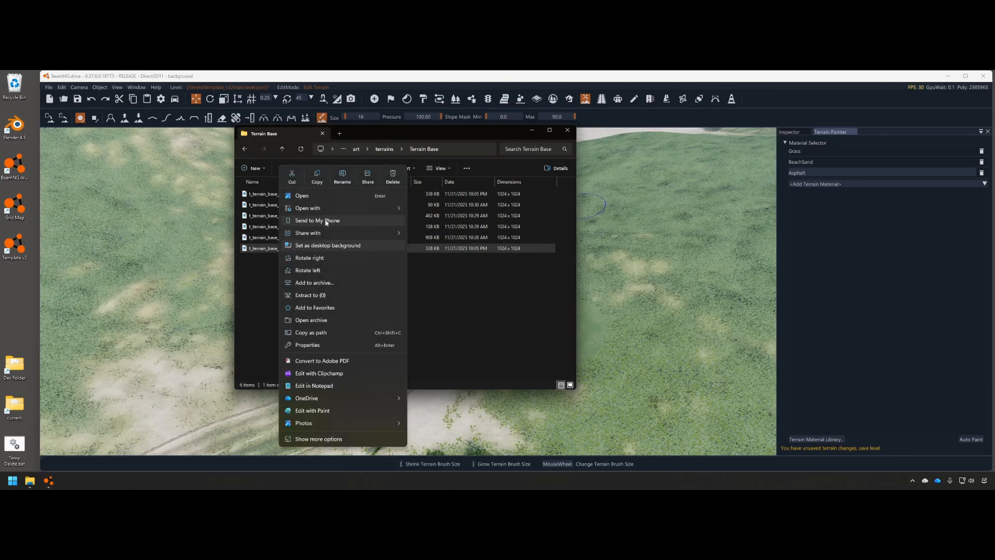
mouse_move(337, 208)
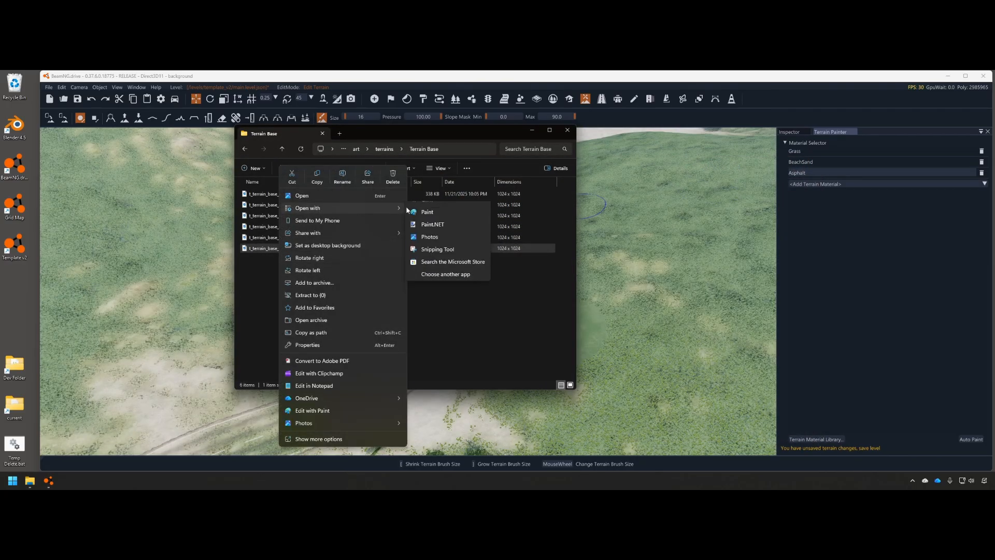
click(427, 222)
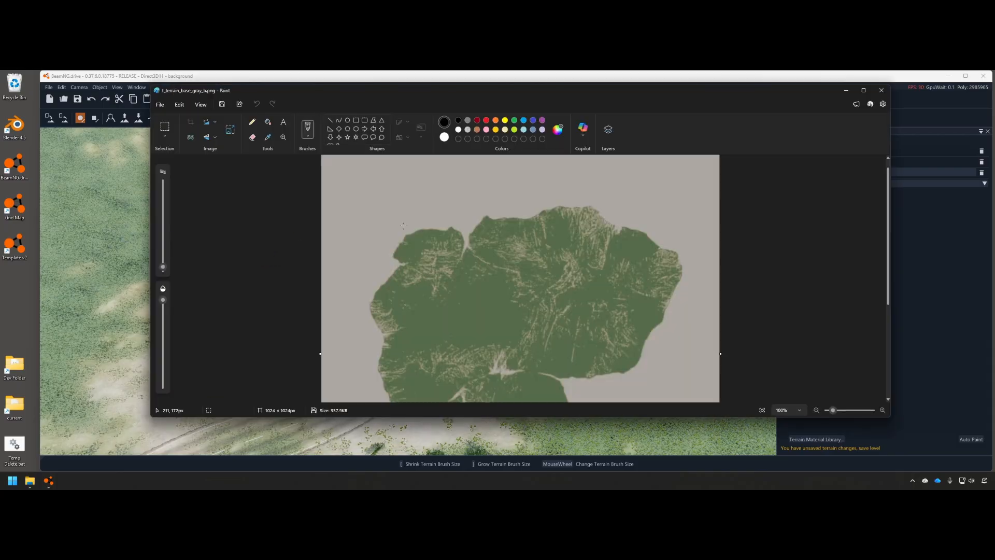
key(ctrl+a)
key(Delete)
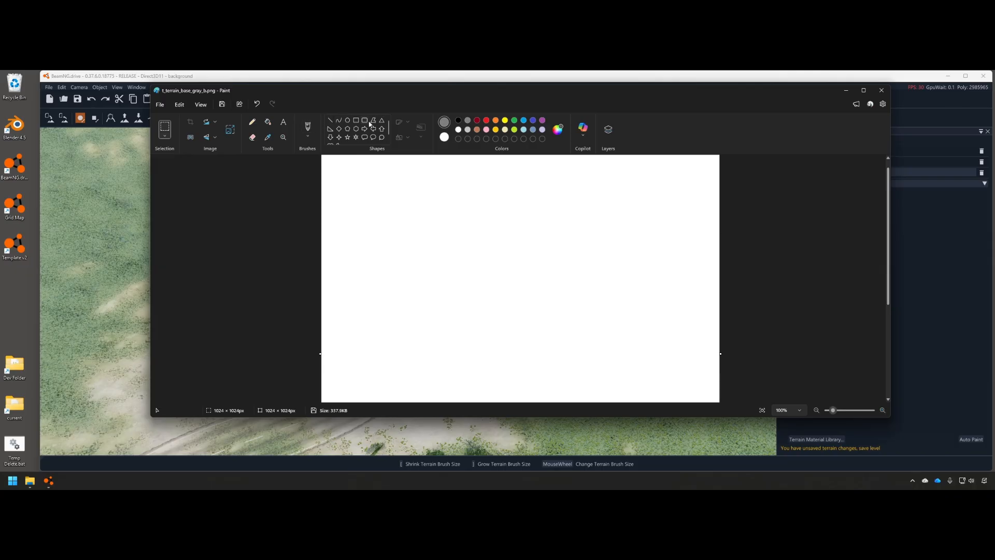
click(272, 124)
click(439, 222)
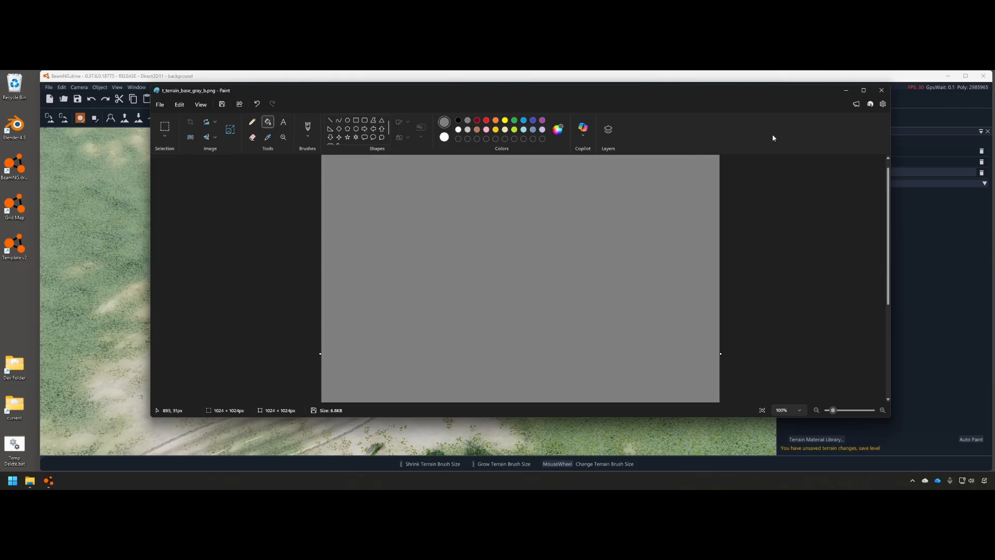
click(887, 90)
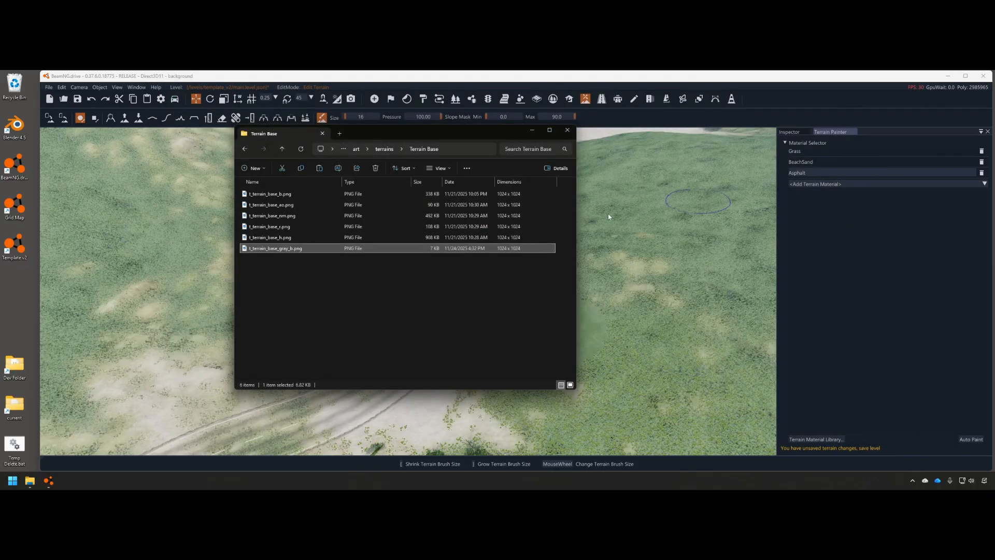
Undo the green paint patches, set the Asphalt base texture to t_terrain_base_gray_b.png, and save
click(528, 130)
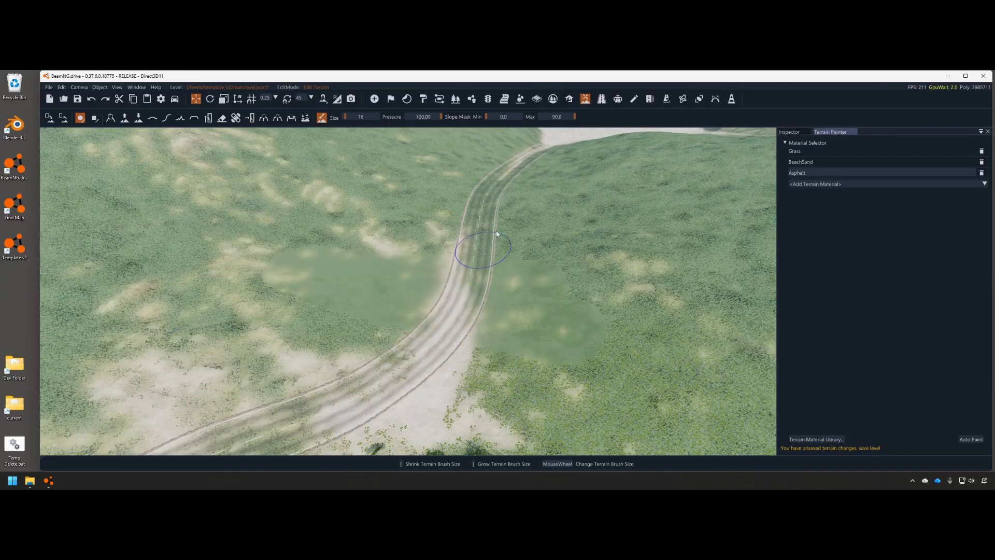
key(ctrl+z)
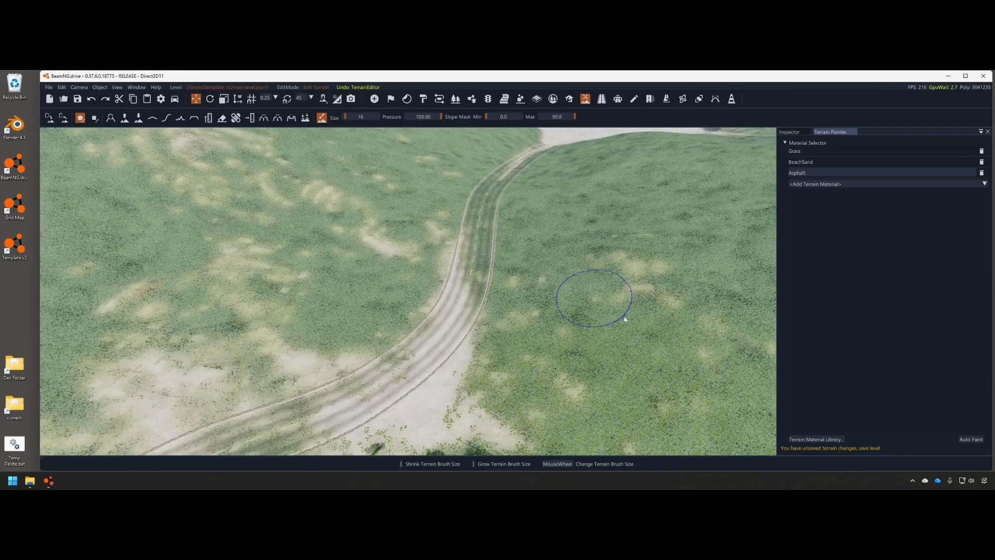
click(829, 440)
click(560, 211)
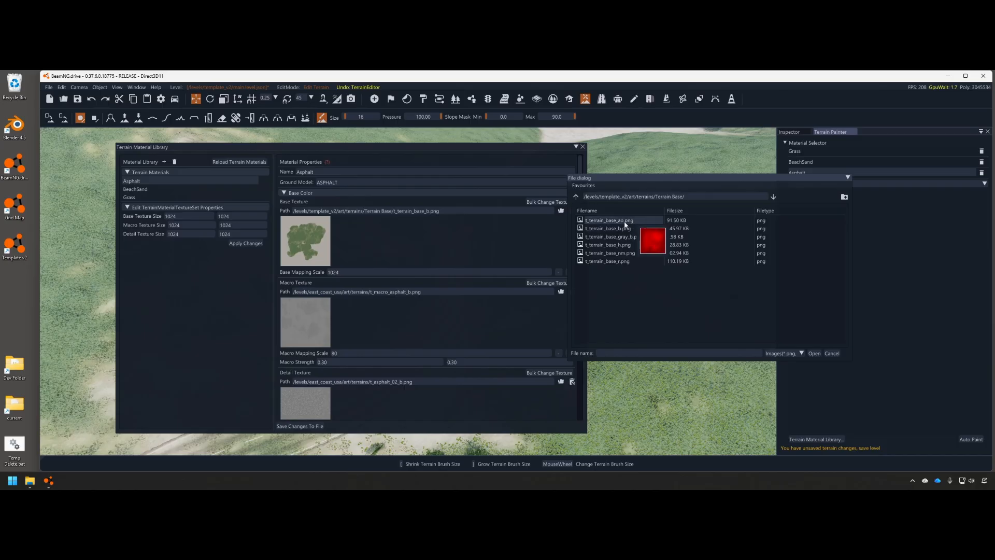
click(621, 237)
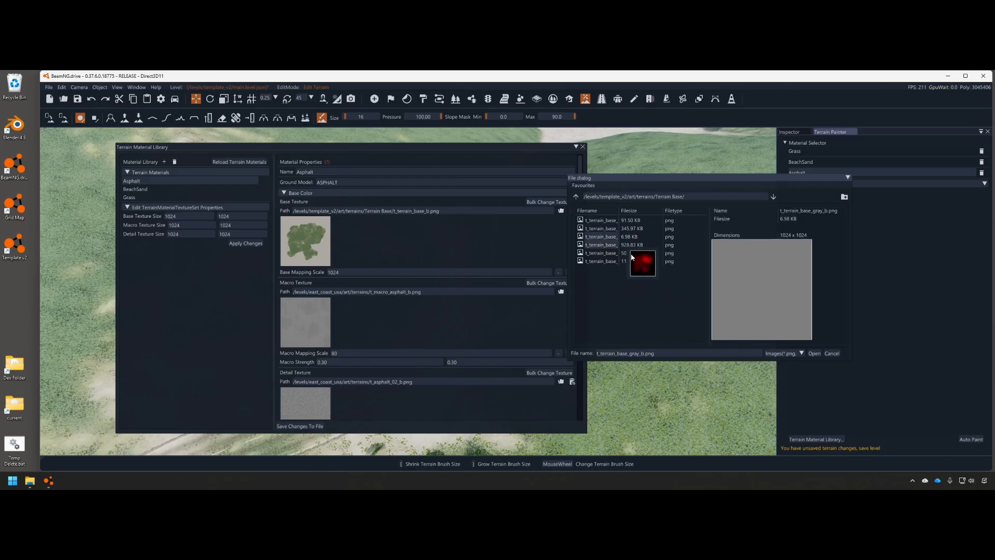
click(814, 353)
scroll(402, 282, down, 5)
key(ctrl+s)
click(582, 146)
Paint an Asphalt strip along the road bend and further up the road
mouse_move(454, 232)
right_down()
mouse_move(452, 249)
mouse_move(479, 247)
right_up()
key(w)
key(s)
scroll(482, 253, down, 4)
mouse_move(484, 258)
mouse_down()
mouse_move(408, 316)
mouse_move(319, 351)
mouse_move(425, 297)
mouse_move(529, 175)
mouse_up()
right_drag(549, 205, 552, 171)
key(w)
mouse_move(536, 225)
right_down()
mouse_move(542, 210)
mouse_move(544, 222)
right_up()
Open t_terrain_base_gray_b.png from File Explorer in Photos
key(s)
key(alt+Tab)
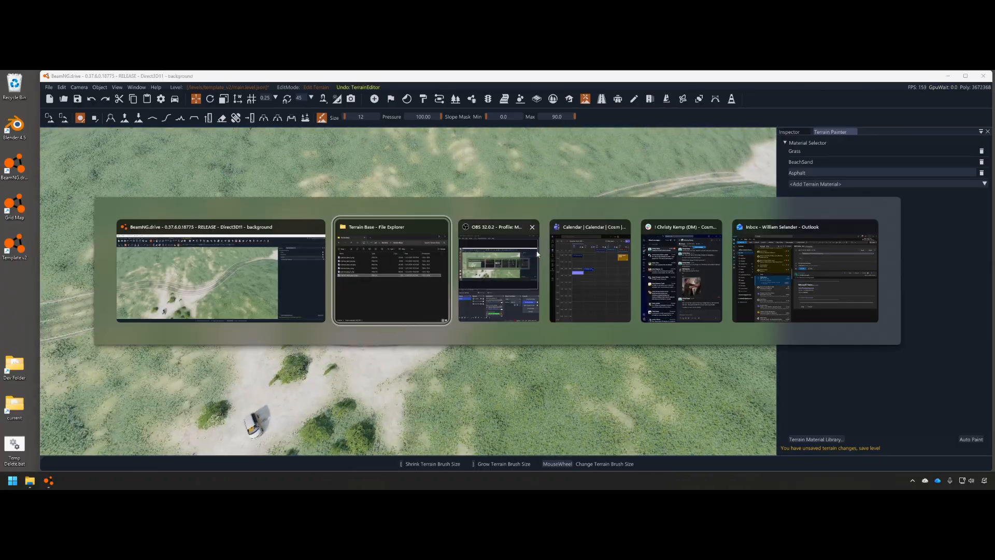
right_click(293, 249)
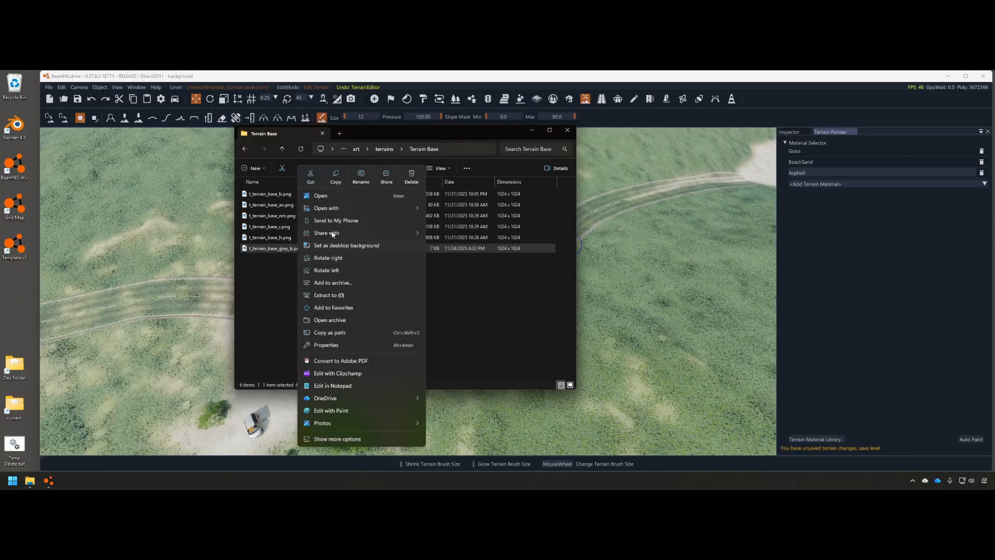
click(349, 196)
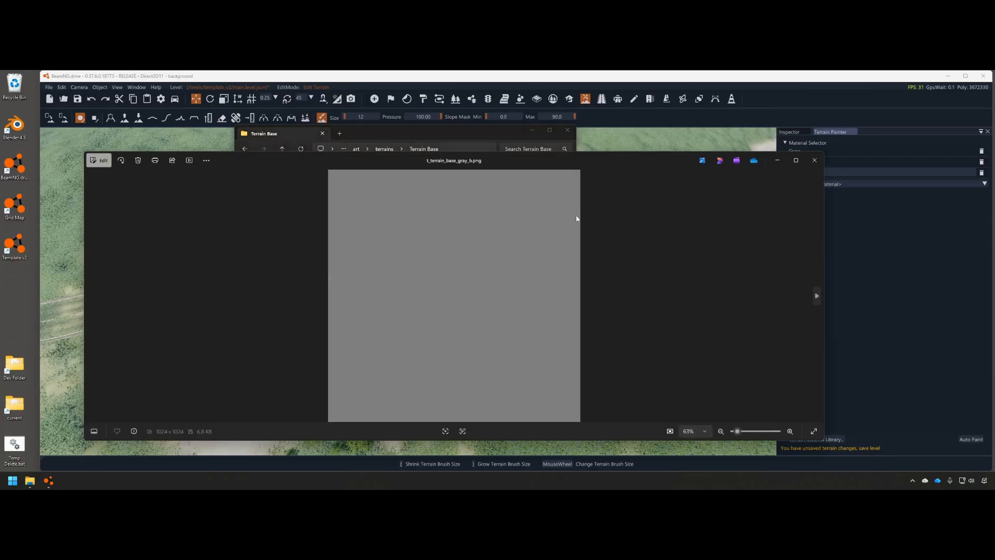
Set the image brightness to -57, save over the original, and close the viewer and folder
key(ctrl+e)
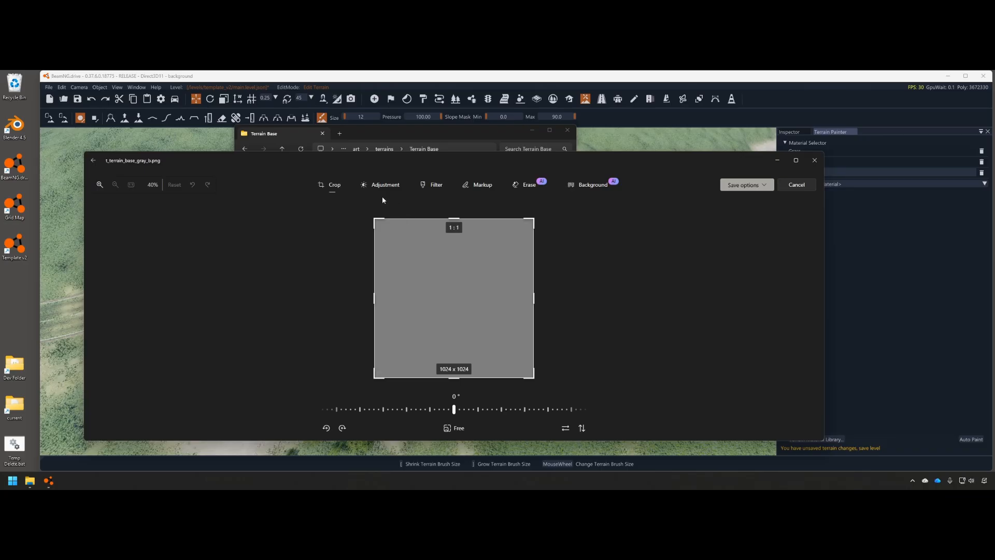
click(380, 186)
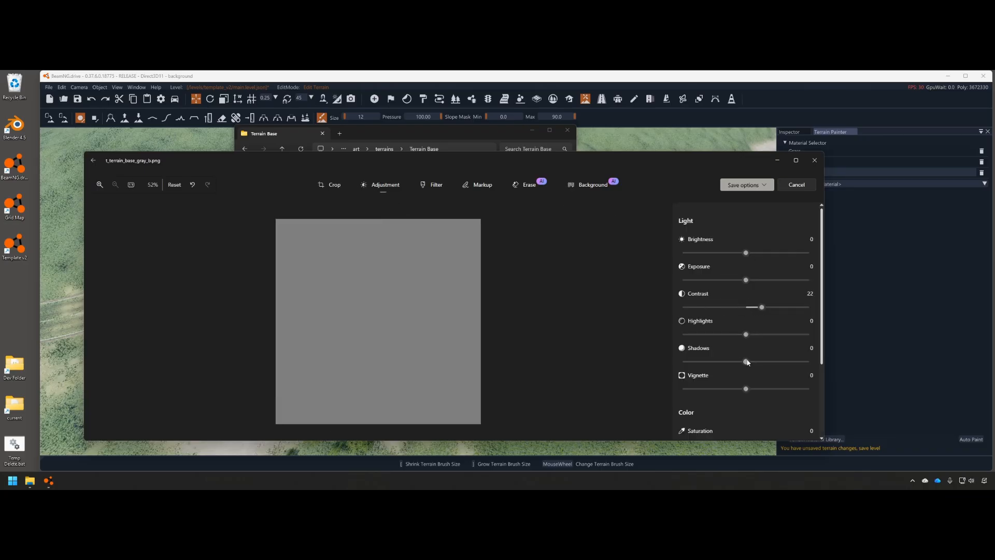
drag(745, 252, 697, 254)
click(708, 253)
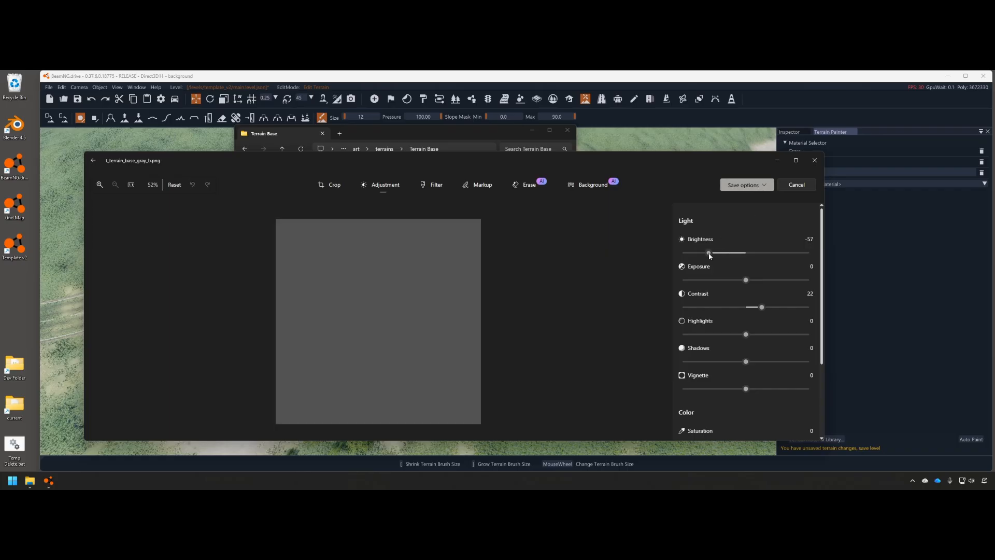
click(772, 186)
click(736, 211)
click(815, 160)
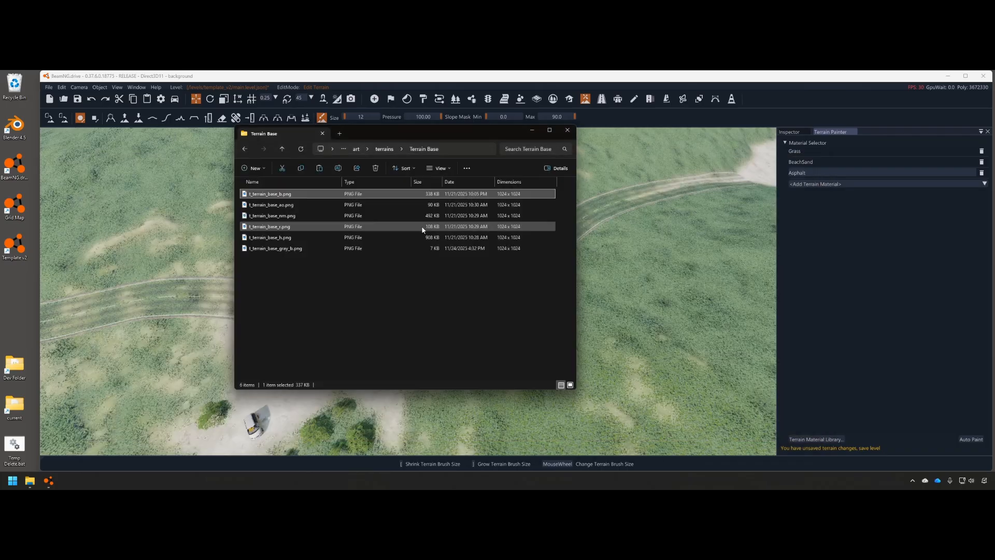
click(570, 130)
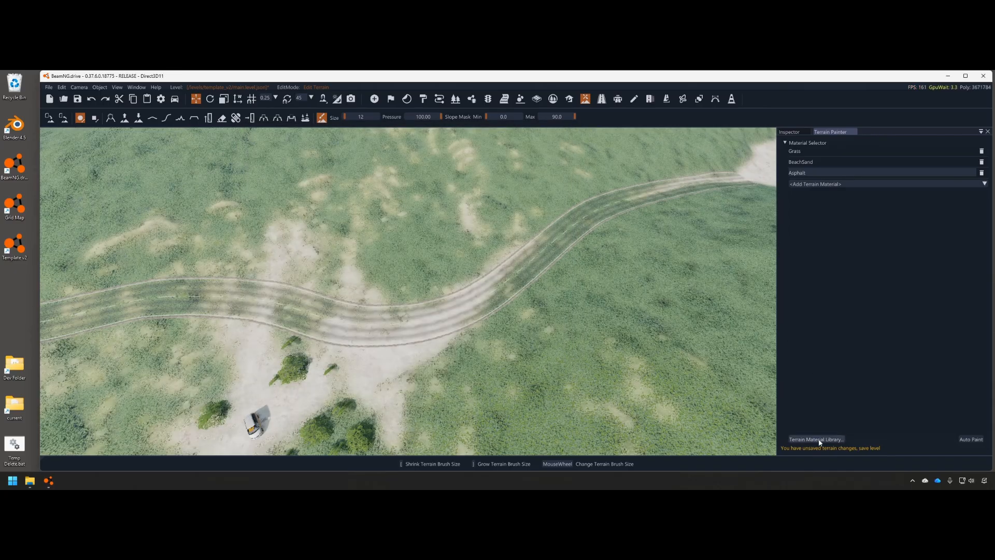
Save the updated terrain materials to file from the Terrain Material Library
click(818, 439)
click(310, 427)
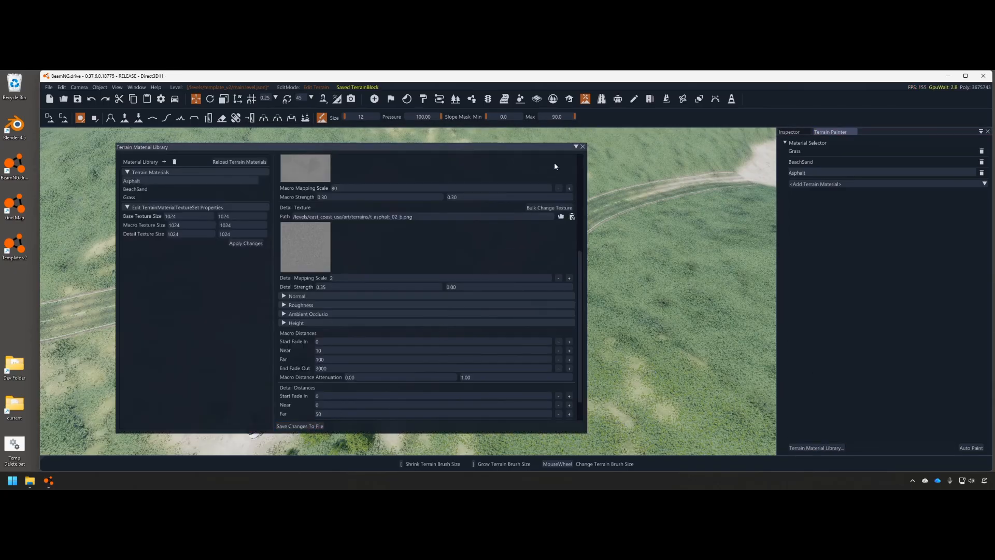
click(583, 146)
Paint a trial asphalt stroke along the road, undo it, and save the level
key(w)
mouse_move(464, 306)
mouse_down()
mouse_move(270, 310)
mouse_move(510, 285)
mouse_move(548, 251)
mouse_up()
key(ctrl+z)
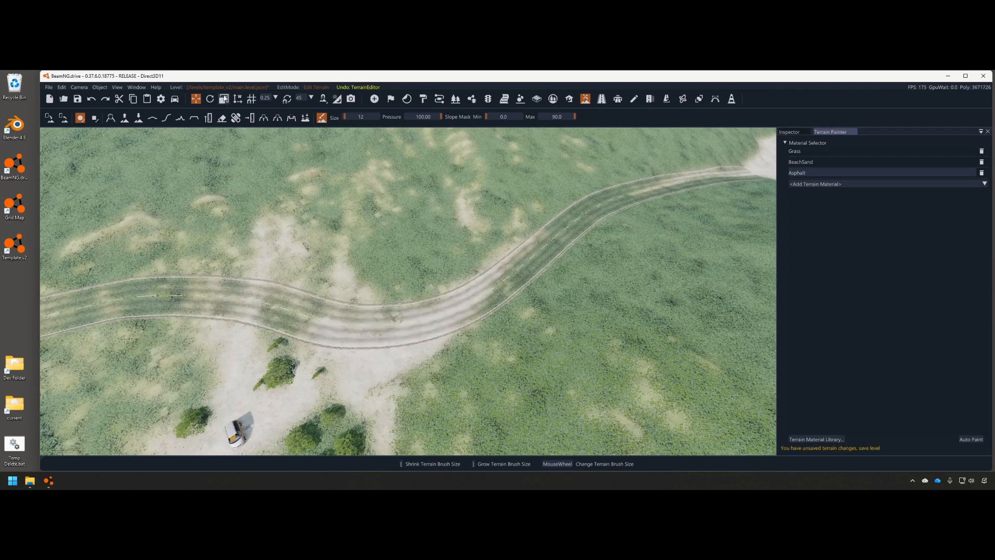
key(s)
mouse_move(524, 139)
right_down()
mouse_move(508, 165)
mouse_move(404, 198)
right_up()
key(ctrl+s)
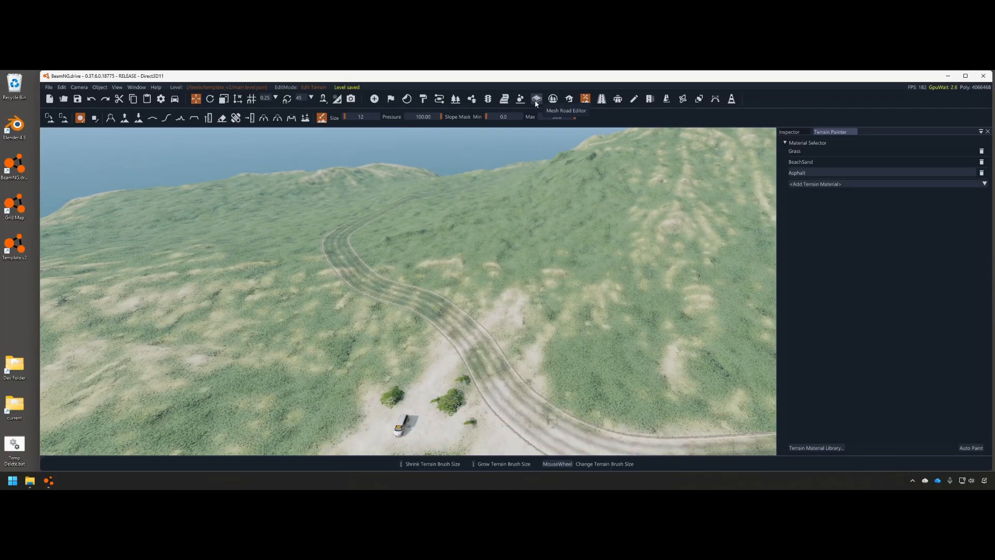
Add a two-node trial road spline, Road Spline 1, on the terrain
click(654, 101)
right_drag(601, 171, 736, 169)
key(w)
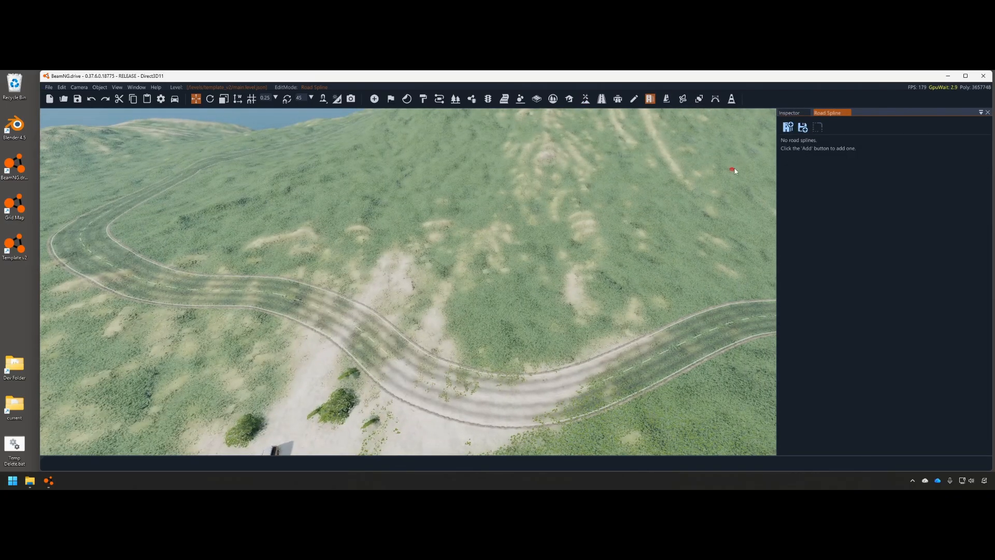
click(783, 129)
click(436, 280)
click(585, 259)
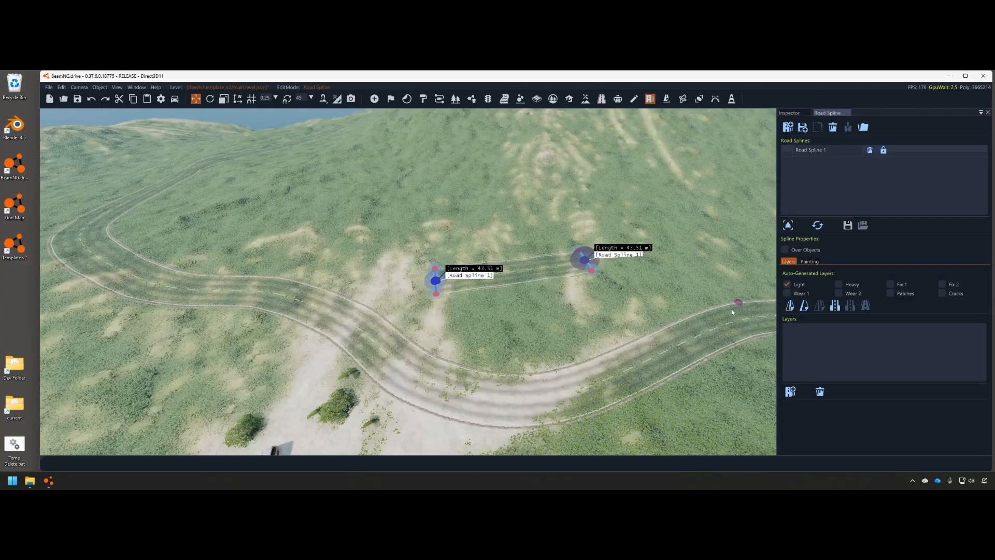
key(w)
mouse_move(630, 292)
right_down()
mouse_move(619, 290)
mouse_move(630, 311)
right_up()
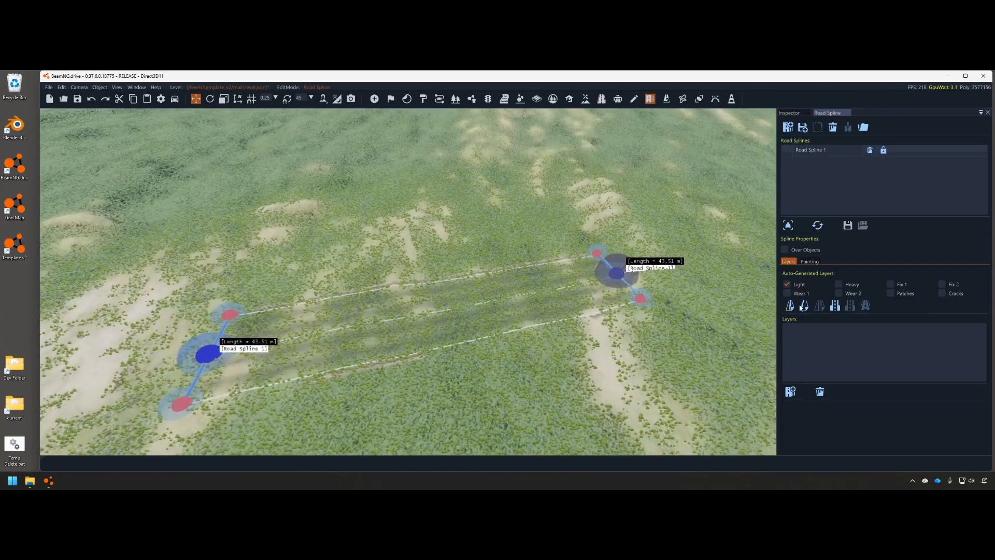
Toggle terrain painting on for Road Spline 1, then delete the spline
click(809, 262)
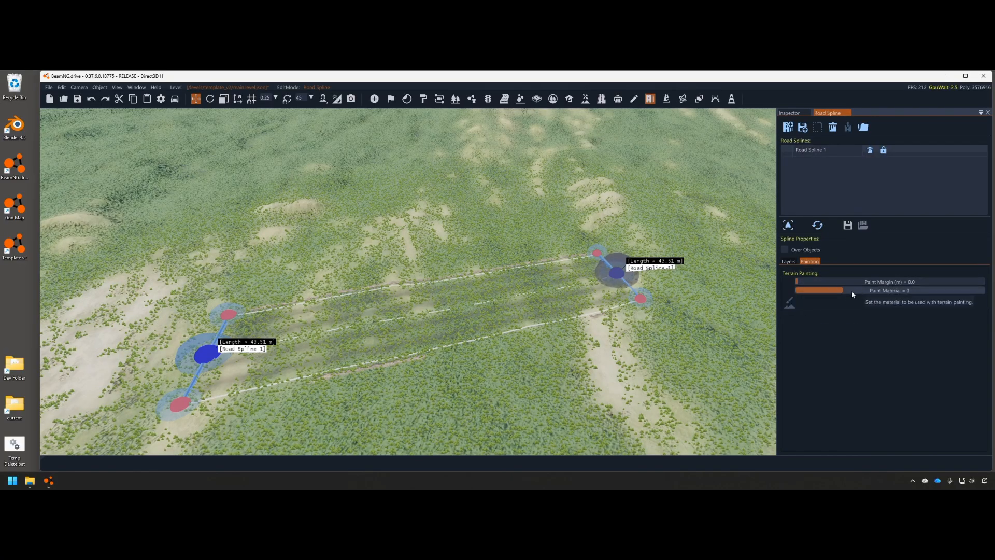
click(787, 306)
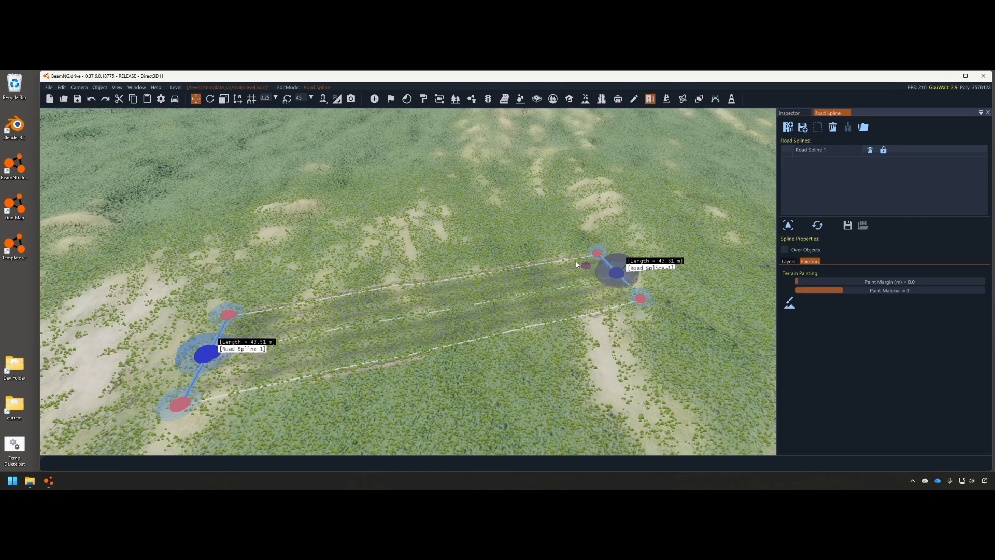
click(789, 261)
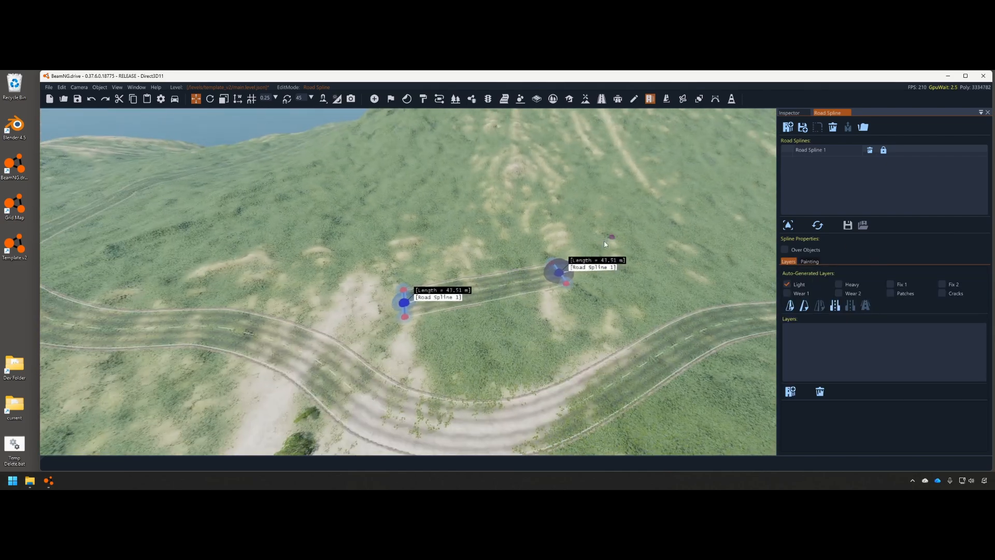
click(832, 127)
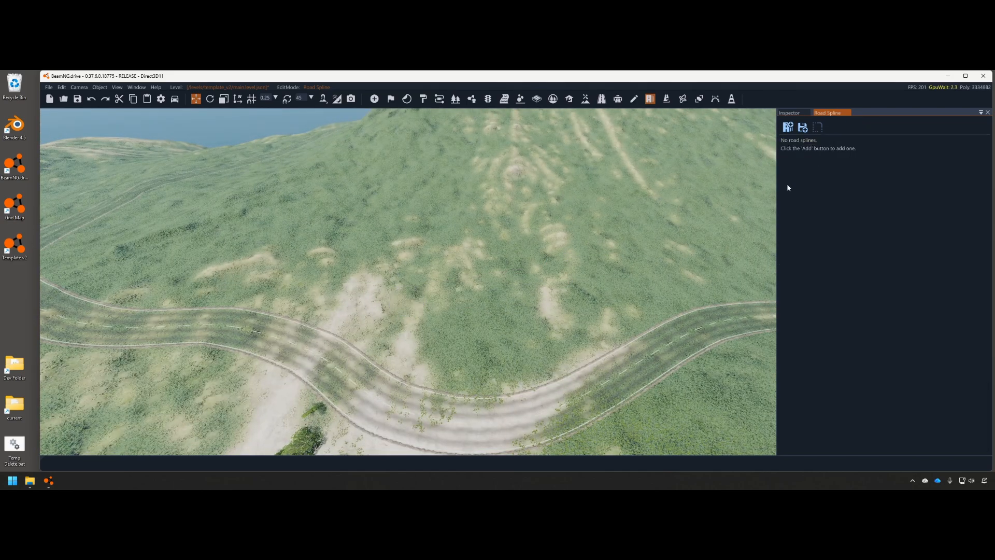
click(601, 98)
Select the first tread-mark decal road pieces along the winding road
click(460, 313)
right_drag(461, 313, 366, 324)
ctrl+click(365, 328)
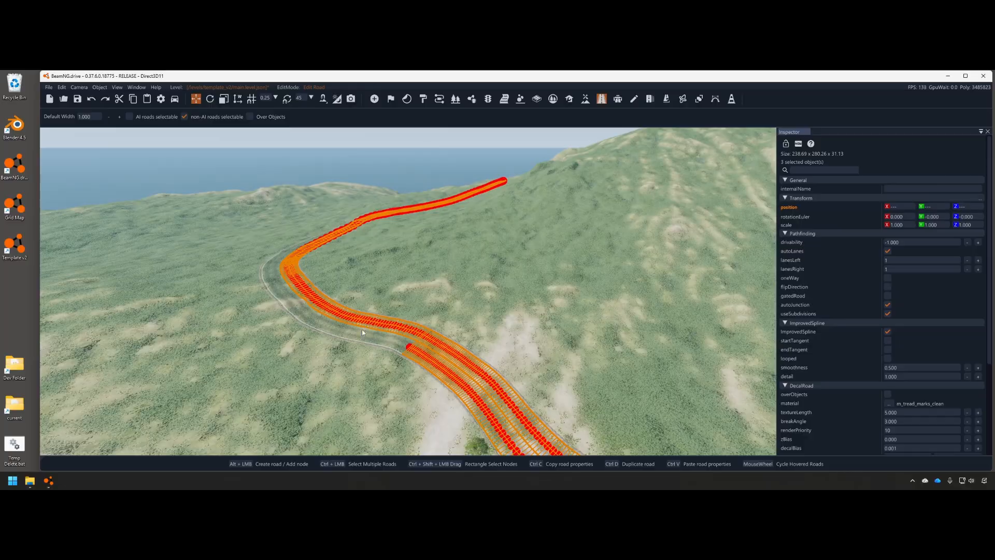
ctrl+click(420, 336)
right_drag(419, 338, 449, 267)
key(w)
ctrl+click(453, 288)
ctrl+click(446, 297)
Add the remaining tread-mark road pieces until all eight are selected
key(w)
ctrl+click(484, 394)
ctrl+click(476, 406)
right_drag(476, 405, 461, 440)
key(s)
click(135, 89)
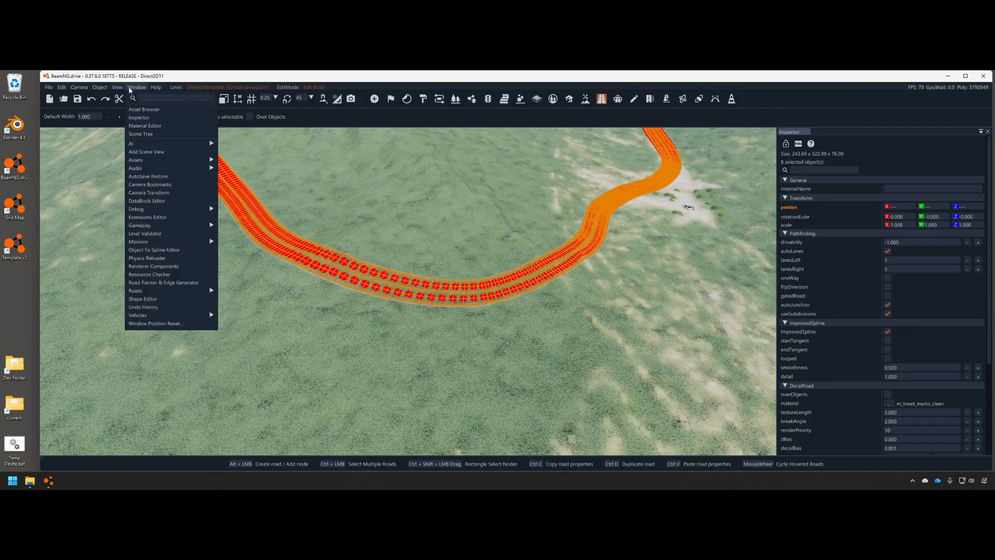
In Road Painter & Edge Generator, paint Asphalt under the selected decal roads
click(152, 283)
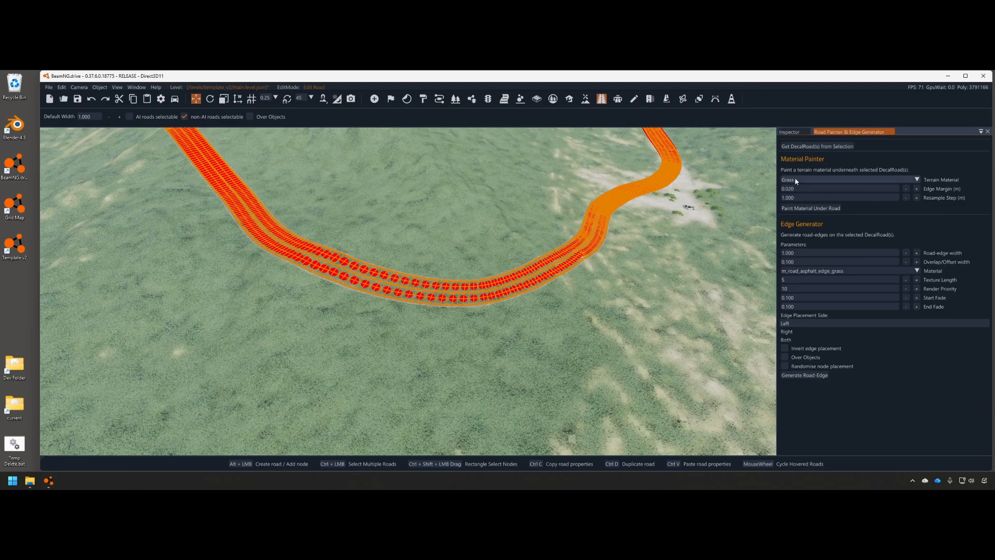
click(818, 180)
click(806, 207)
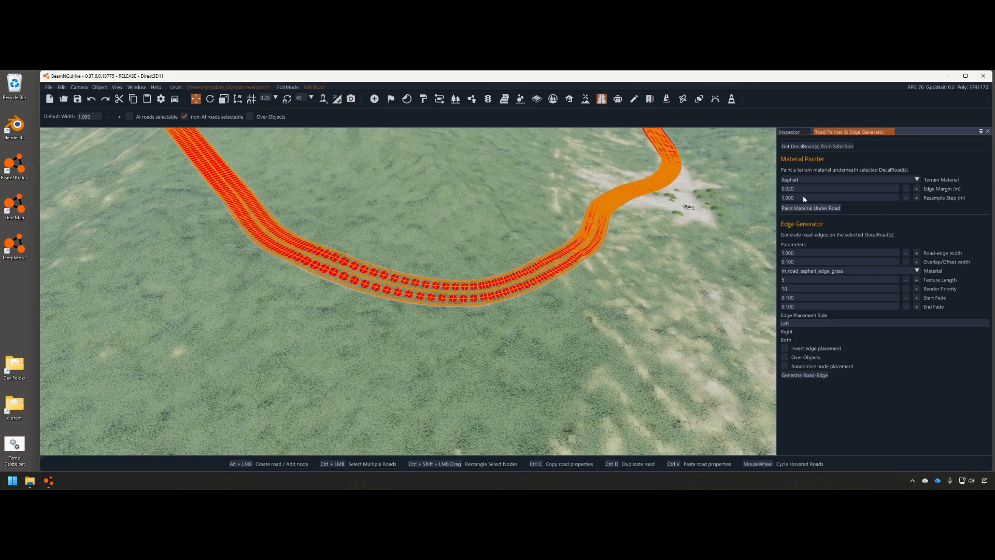
click(799, 147)
click(804, 292)
click(691, 273)
Select the right grass edge road and set its width to 2
mouse_move(686, 273)
right_down()
mouse_move(699, 228)
mouse_move(679, 166)
mouse_move(601, 181)
mouse_move(647, 228)
mouse_move(679, 221)
mouse_move(691, 233)
mouse_move(659, 294)
mouse_move(575, 299)
mouse_move(562, 316)
mouse_move(585, 347)
mouse_move(571, 351)
mouse_move(643, 278)
right_up()
key(w)
key(s)
click(559, 312)
key(w)
click(584, 347)
click(562, 346)
click(643, 278)
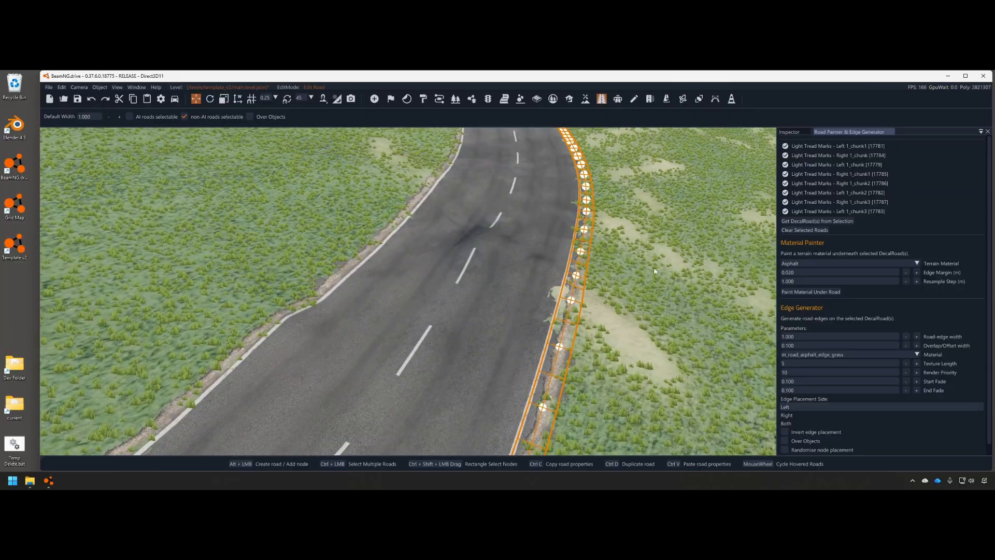
key(s)
click(790, 132)
text(2)
key(Return)
scroll(853, 357, down, 3)
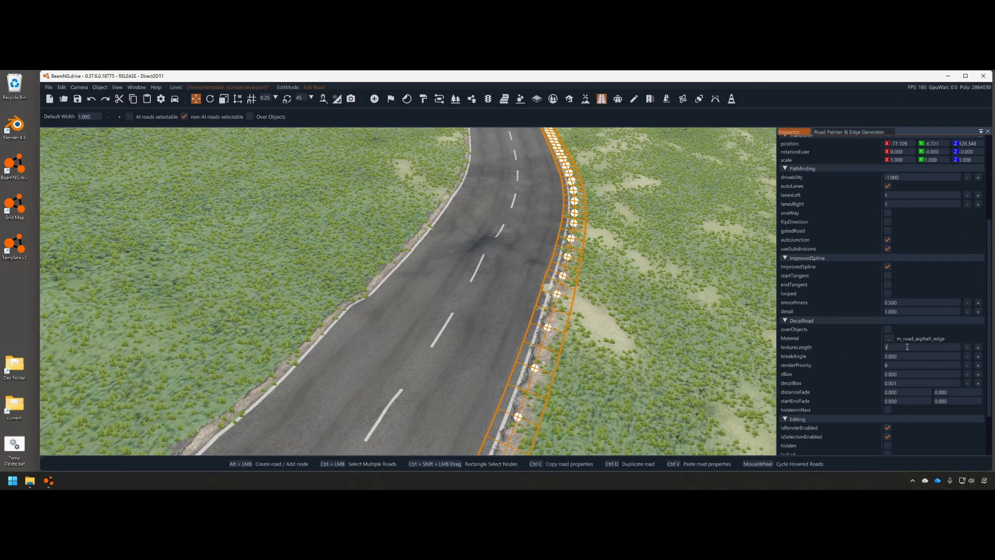
Set the edge strip's texture length to 20 and deselect it
key(Return)
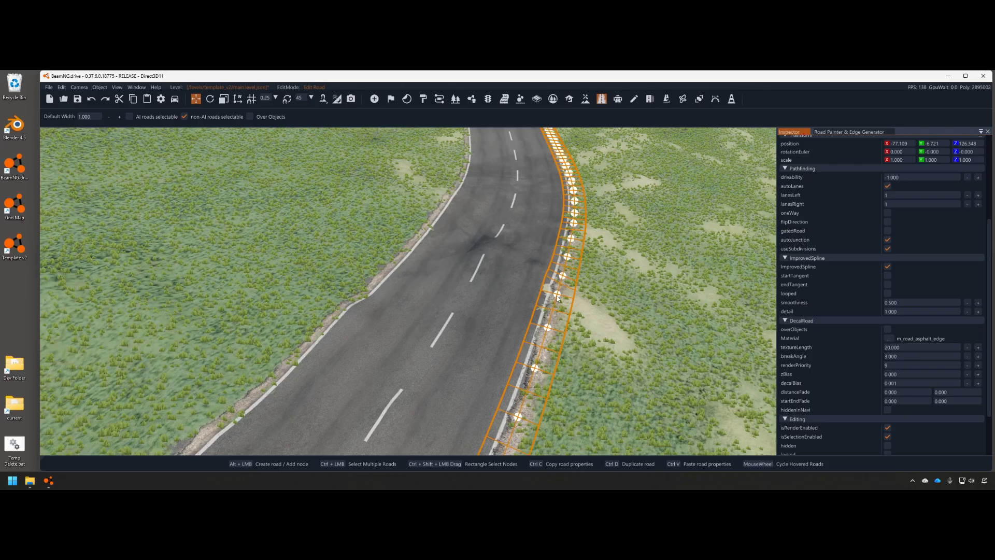
drag(557, 298, 572, 299)
key(ctrl+z)
click(648, 285)
right_drag(648, 285, 686, 315)
key(s)
click(600, 100)
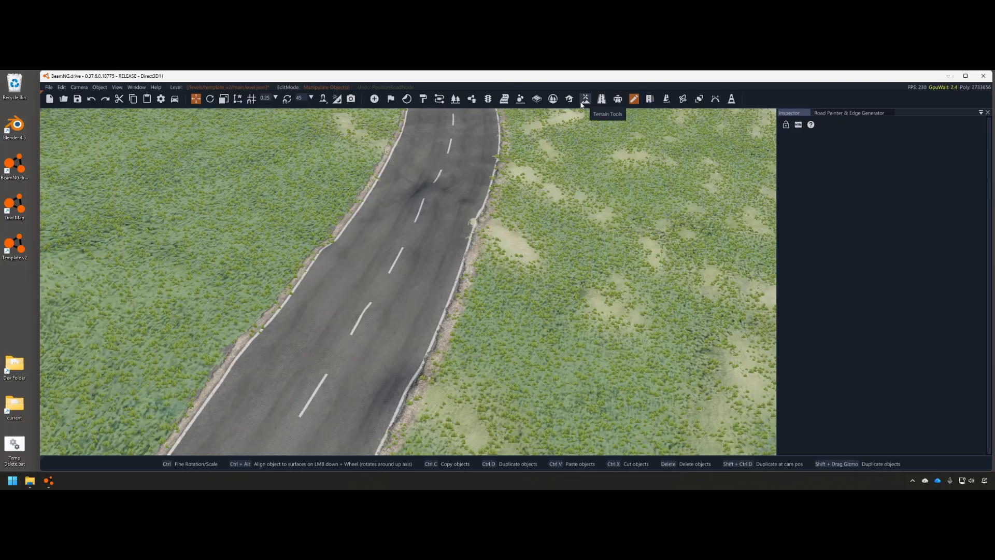
Delete a stray edge road object near the hill
right_drag(530, 253, 555, 358)
key(s)
key(w)
key(s)
key(w)
key(d)
click(557, 356)
key(a)
key(w)
key(Delete)
Save the level and bring up the terrain editing tools
key(s)
right_drag(370, 324, 417, 287)
key(a)
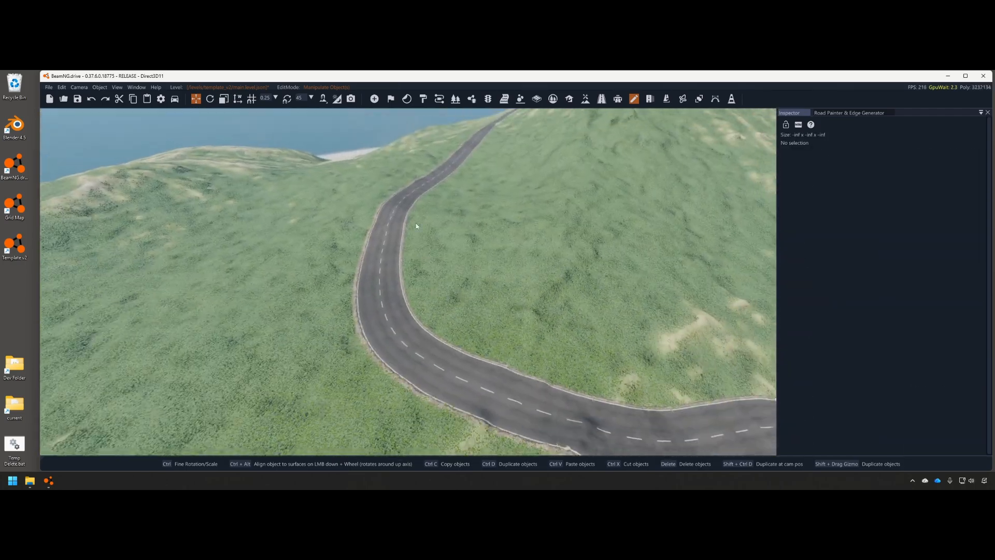
key(ctrl+s)
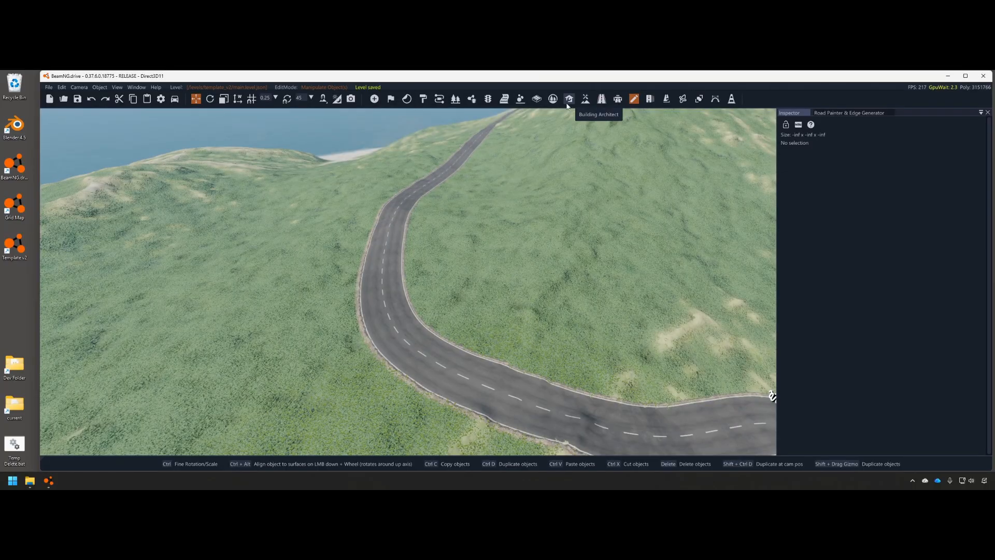
click(585, 100)
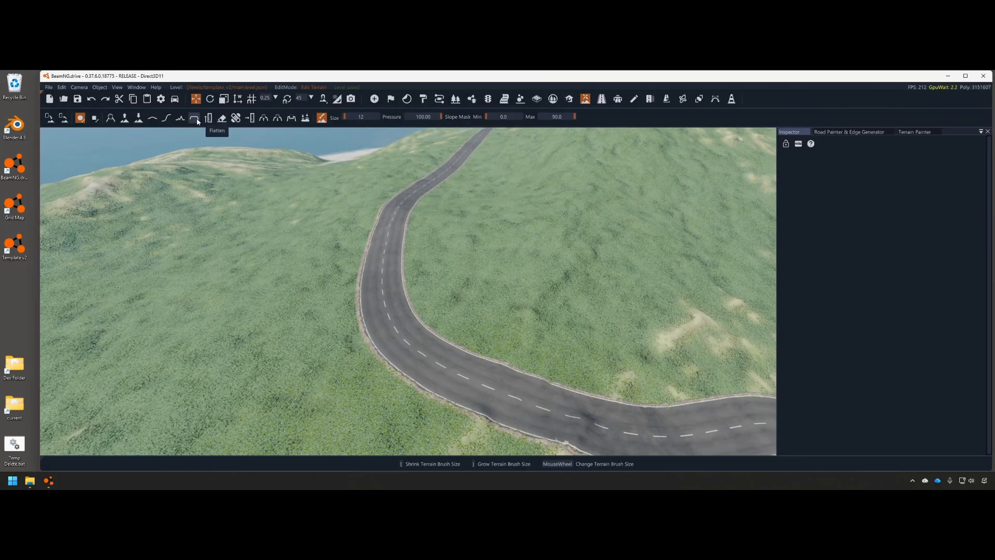
Switch to the plain smoothing brush and smooth the terrain along the first stretch of road edge
click(165, 119)
click(154, 120)
right_drag(440, 233, 524, 285)
mouse_move(269, 350)
mouse_down()
mouse_move(456, 331)
mouse_move(570, 268)
mouse_up()
mouse_move(570, 268)
right_down()
mouse_move(570, 228)
mouse_move(564, 288)
mouse_move(539, 279)
mouse_move(538, 234)
mouse_move(552, 228)
right_up()
key(w)
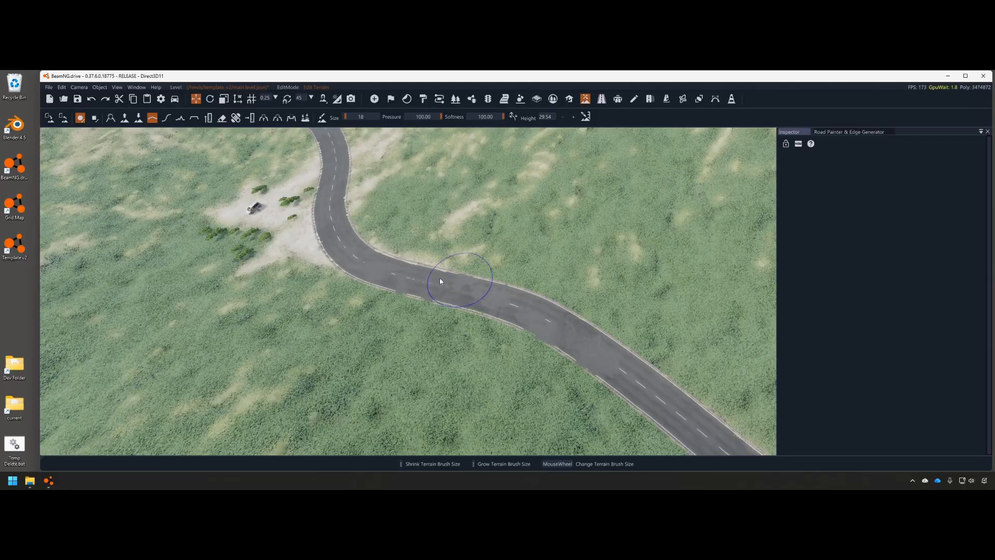
drag(533, 319, 568, 333)
right_drag(568, 333, 511, 297)
drag(511, 296, 577, 306)
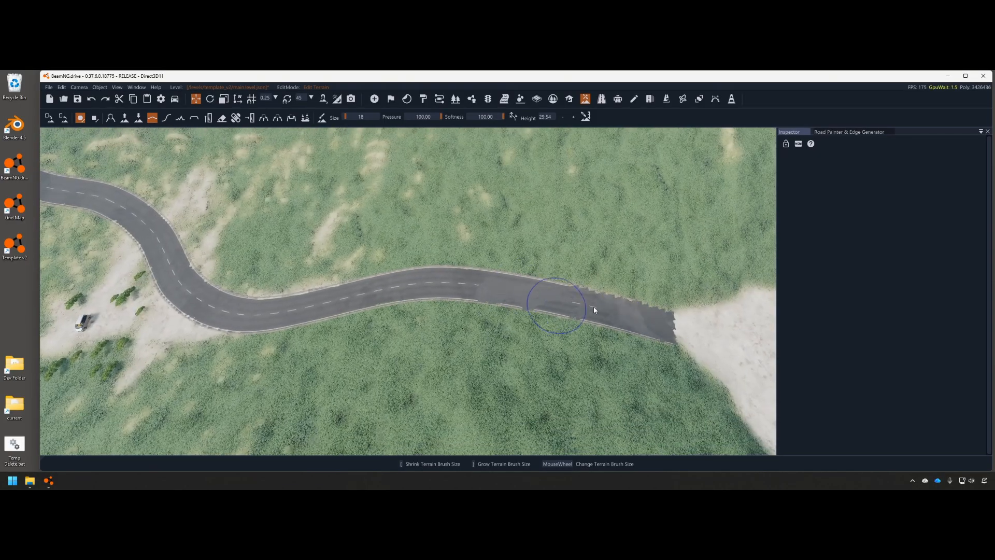
Smooth the terrain around the road bend and along its edge
right_drag(674, 322, 604, 288)
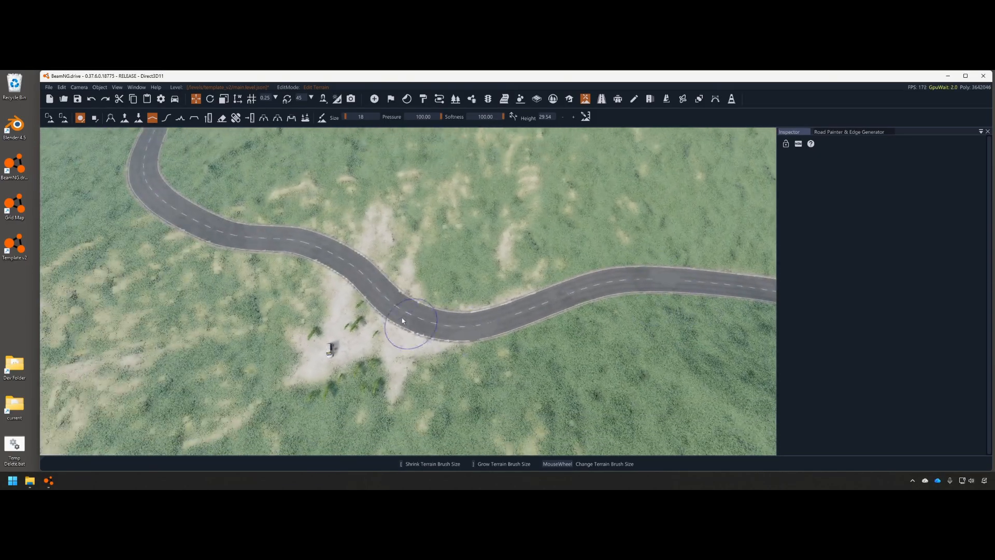
mouse_move(413, 317)
right_down()
mouse_move(435, 316)
mouse_move(390, 326)
right_up()
mouse_move(390, 326)
mouse_down()
mouse_move(332, 303)
mouse_move(420, 332)
mouse_up()
mouse_move(524, 282)
right_down()
mouse_move(546, 270)
mouse_move(427, 326)
right_up()
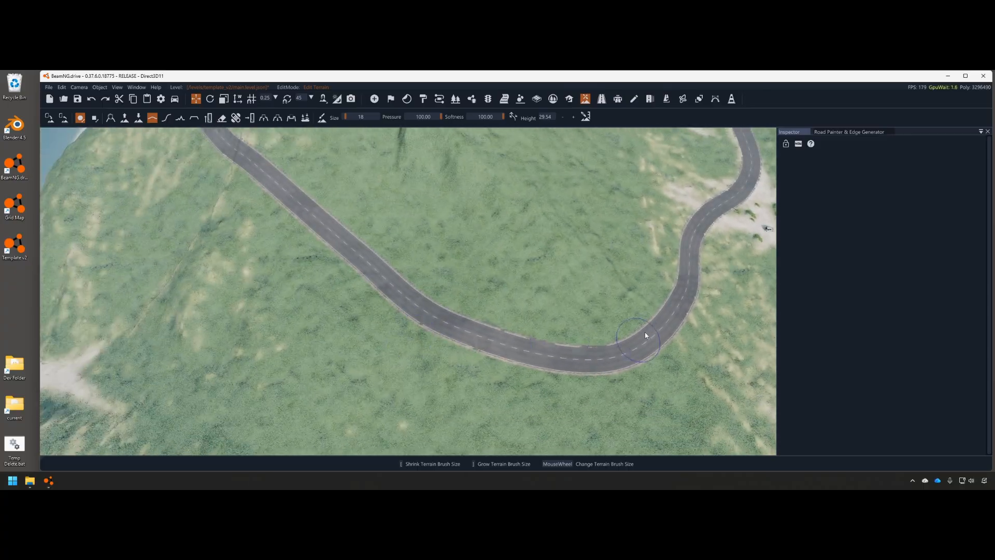
drag(525, 351, 427, 324)
right_drag(428, 324, 325, 286)
Move along to the next left bend and smooth the ground beside the road and its upward curve
key(a)
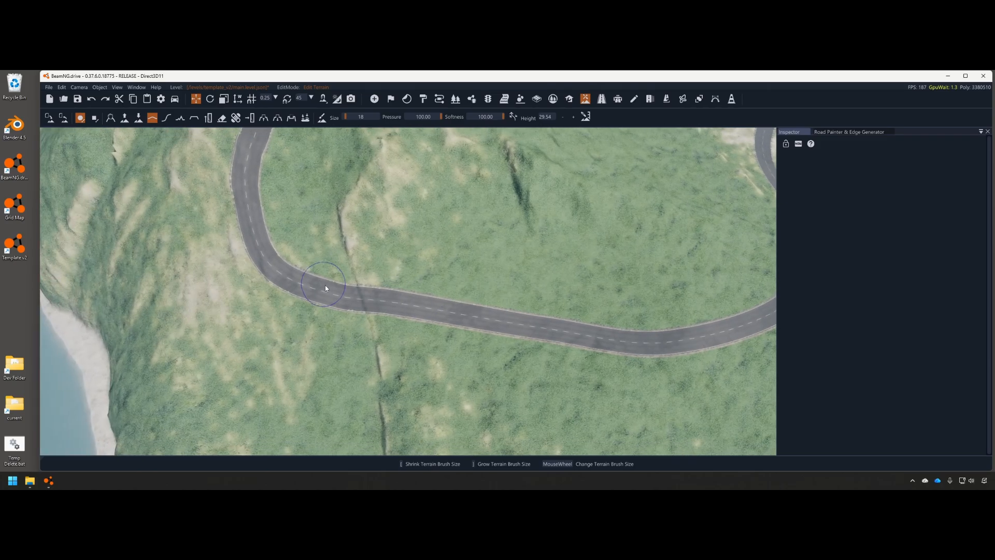
key(w)
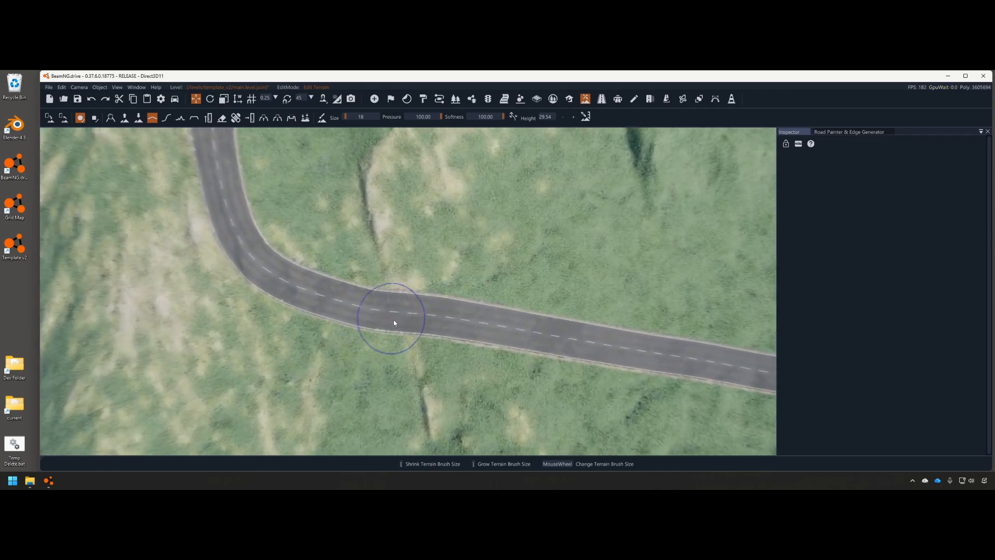
scroll(399, 324, down, 2)
mouse_move(417, 324)
right_down()
mouse_move(384, 326)
mouse_move(527, 325)
right_up()
key(s)
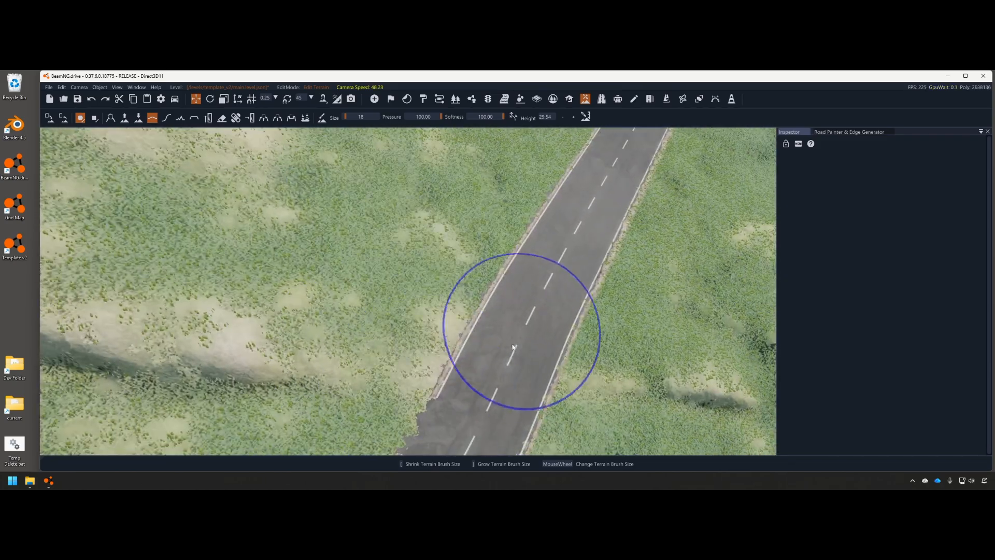
mouse_move(498, 413)
right_down()
mouse_move(524, 311)
mouse_move(506, 267)
mouse_move(669, 256)
right_up()
key(d)
drag(317, 271, 565, 290)
key(s)
key(d)
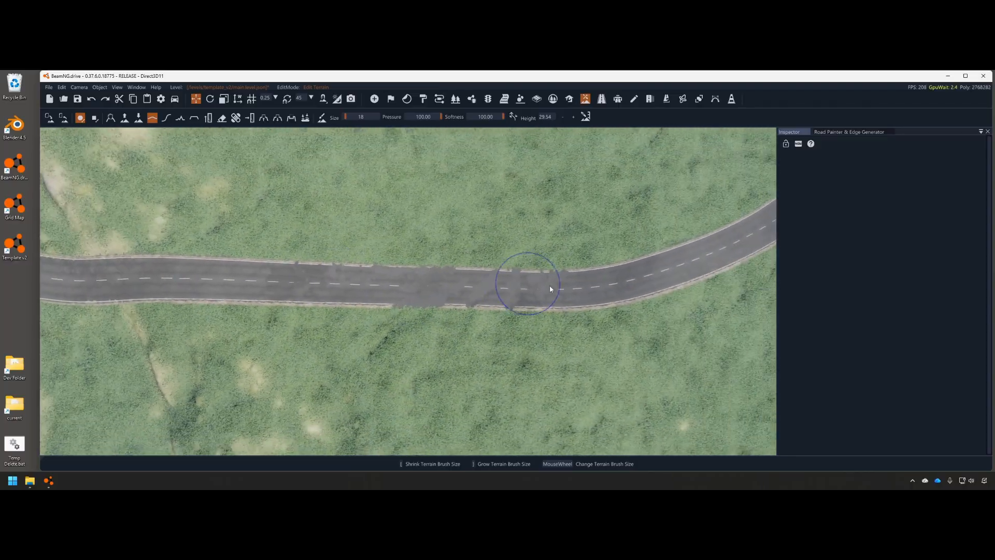
drag(610, 228, 613, 208)
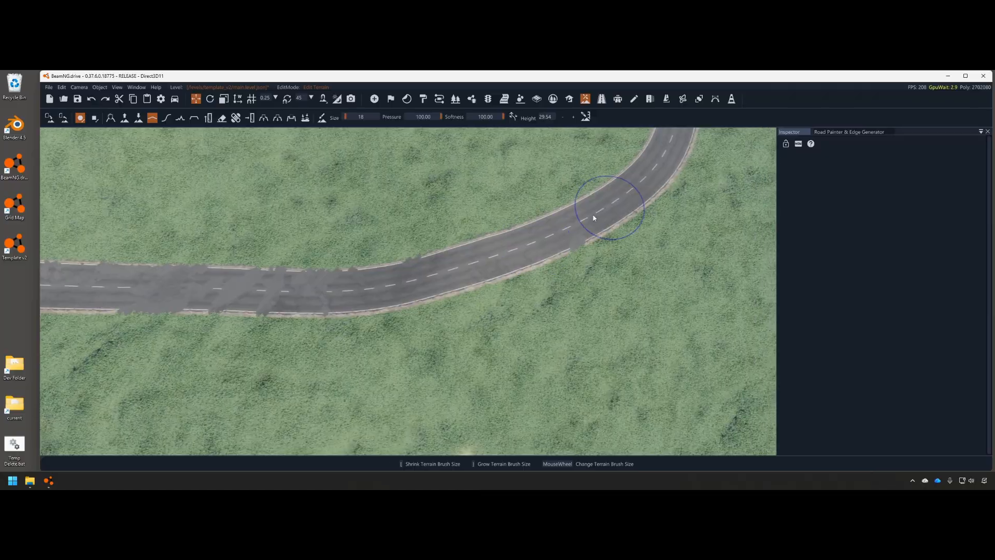
Return to the left bend and smooth out its rough road edge
key(s)
key(a)
drag(424, 342, 431, 344)
key(a)
right_drag(431, 344, 580, 301)
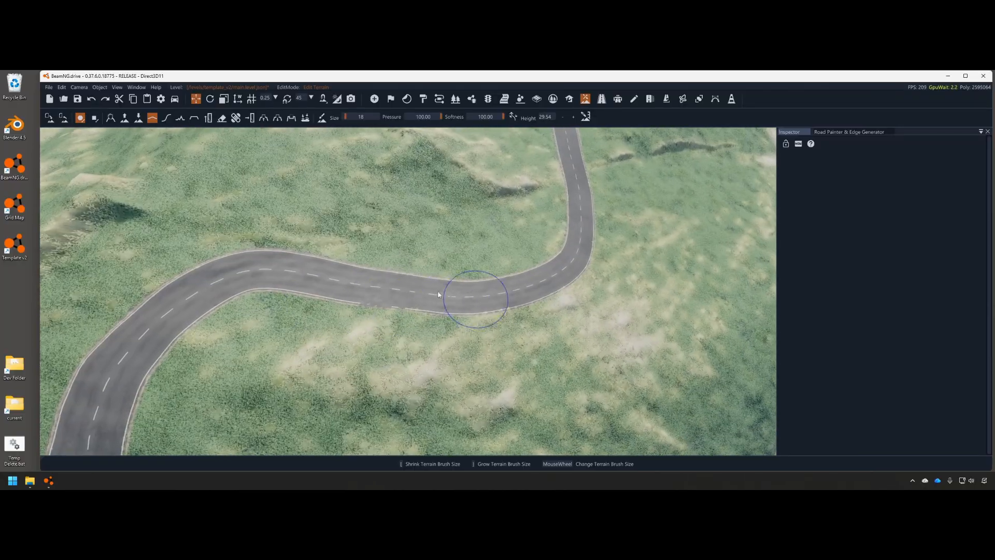
Fly to the road's unfinished end and spawn the van there with F7
right_drag(300, 269, 454, 248)
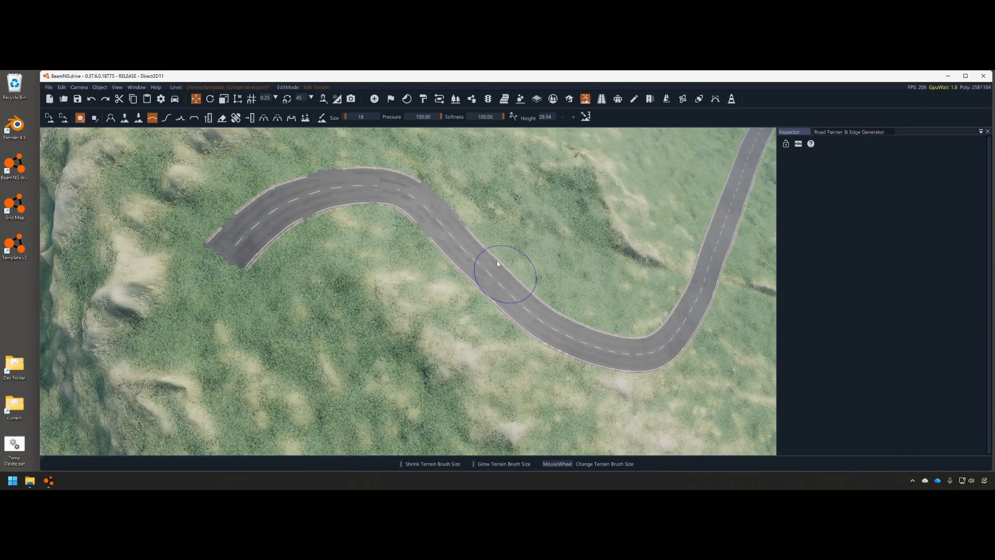
mouse_move(515, 272)
right_down()
mouse_move(666, 355)
mouse_move(567, 289)
mouse_move(505, 337)
mouse_move(575, 290)
mouse_move(595, 336)
mouse_move(524, 310)
mouse_move(516, 323)
mouse_move(495, 290)
mouse_move(494, 299)
right_up()
key(w)
key(w)
key(F7)
key(s)
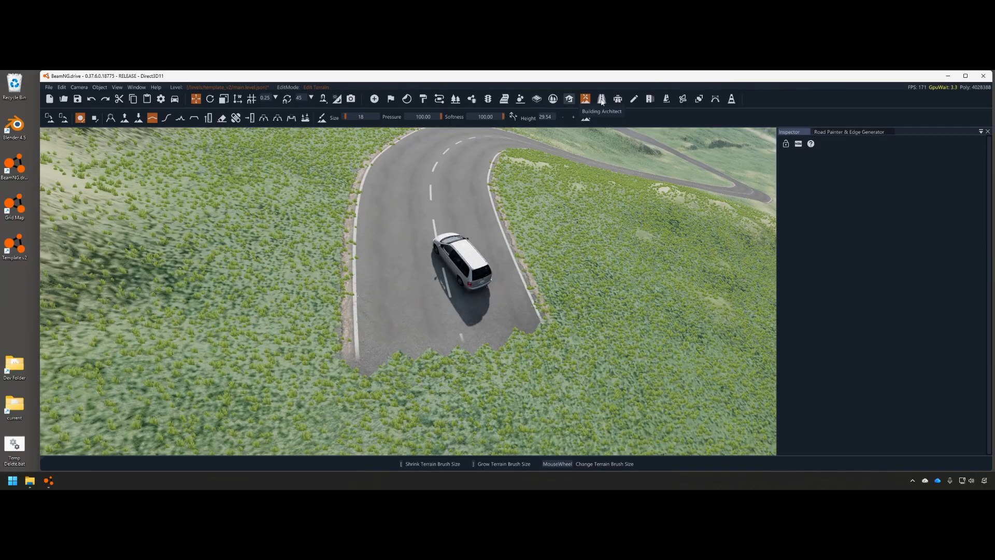
Place a two-node decal road across the road's end with a node width of 5
click(601, 99)
alt+click(358, 371)
alt+click(453, 357)
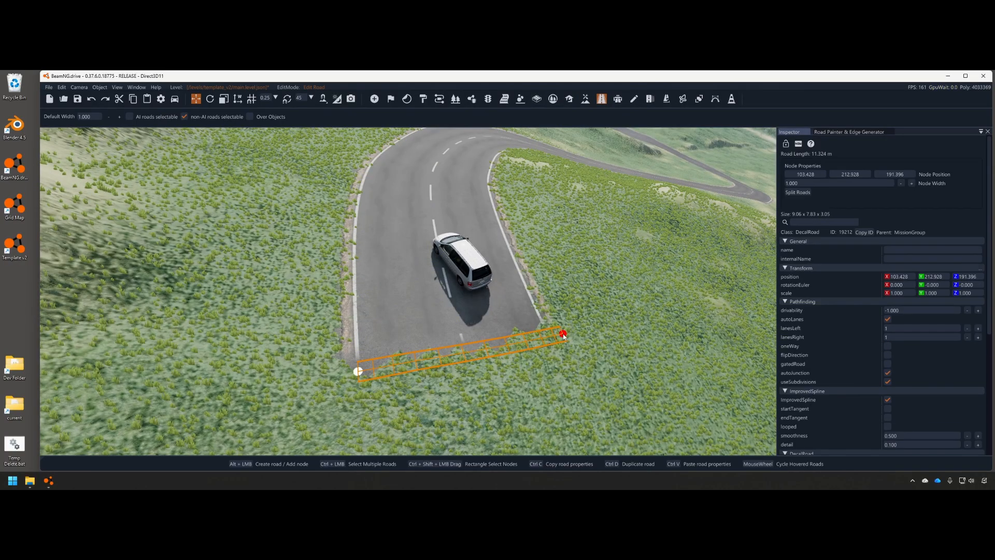
click(824, 185)
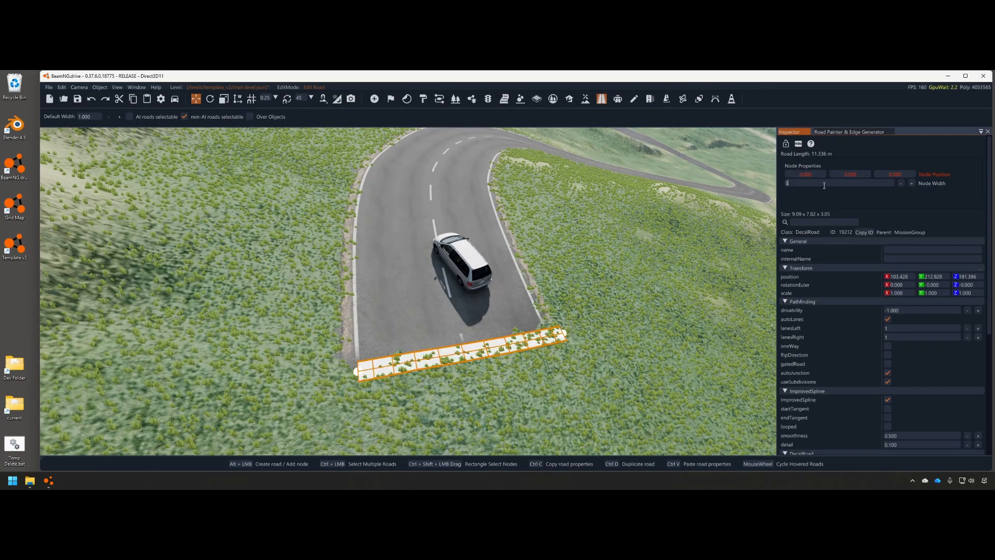
text(5)
key(Return)
drag(357, 371, 291, 373)
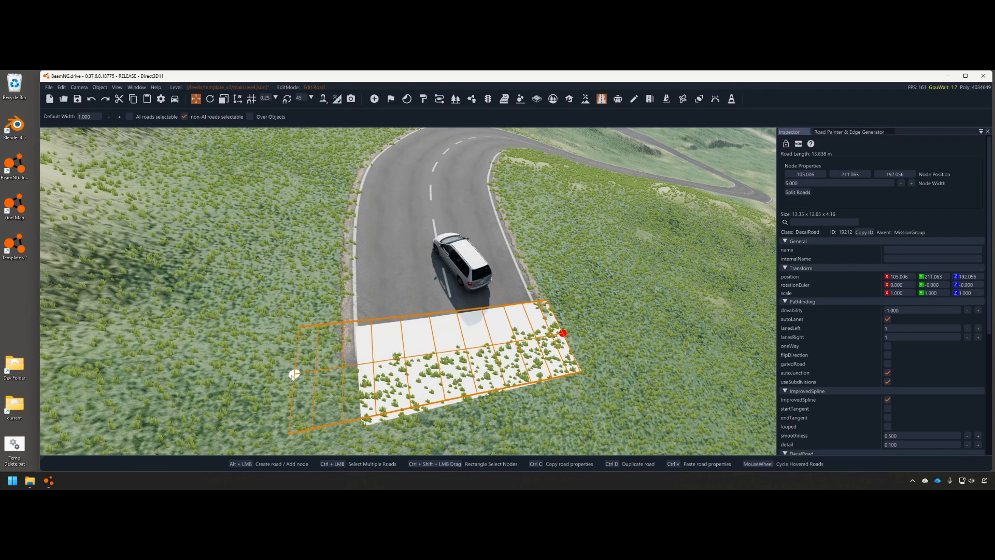
Apply the m_road_asphalt_edge material to the strip and shorten its end
drag(567, 335, 609, 320)
scroll(878, 356, down, 5)
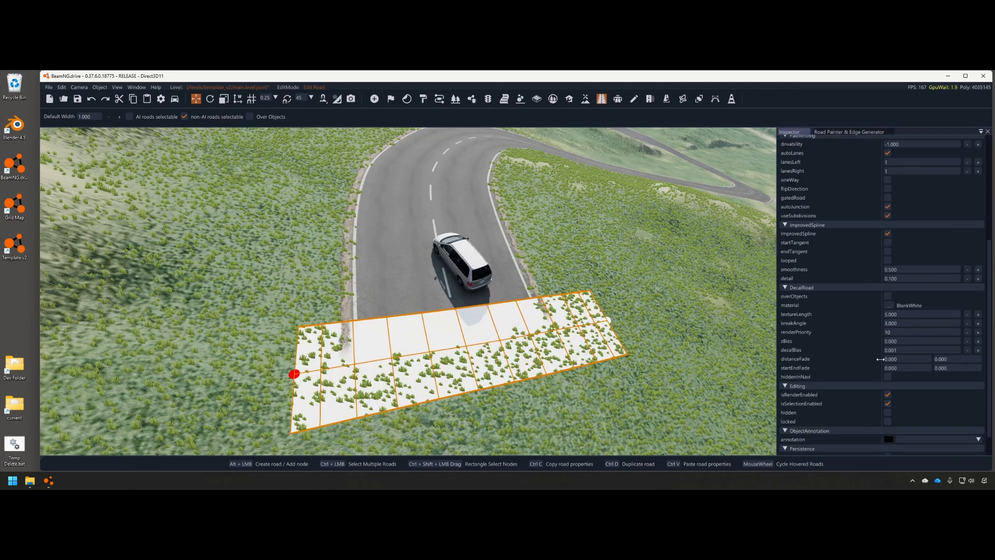
click(890, 305)
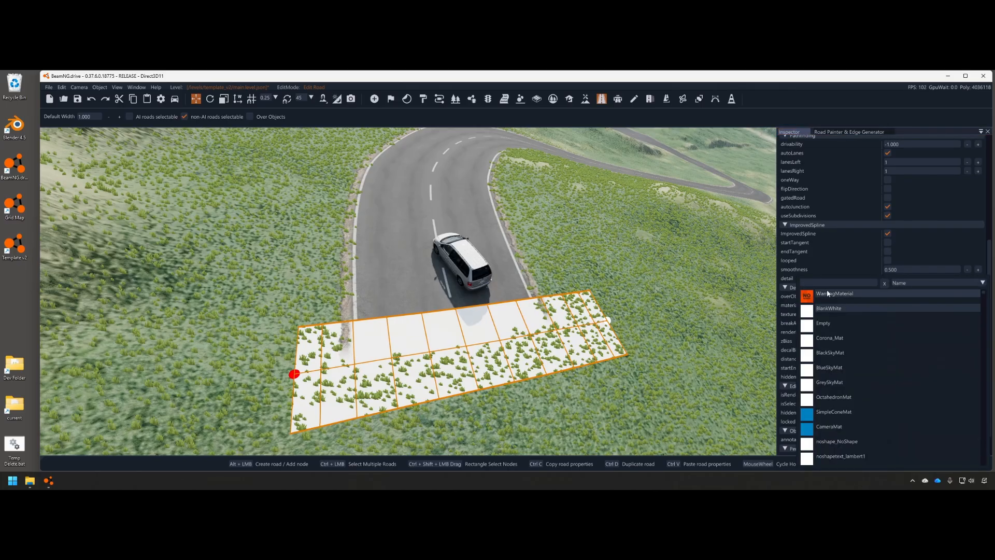
text(edge)
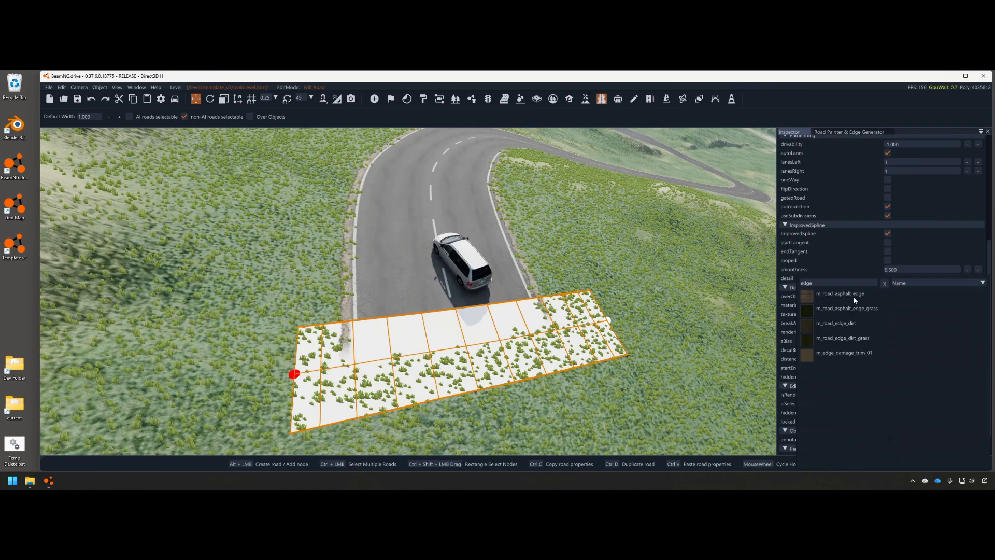
click(854, 296)
drag(613, 319, 432, 362)
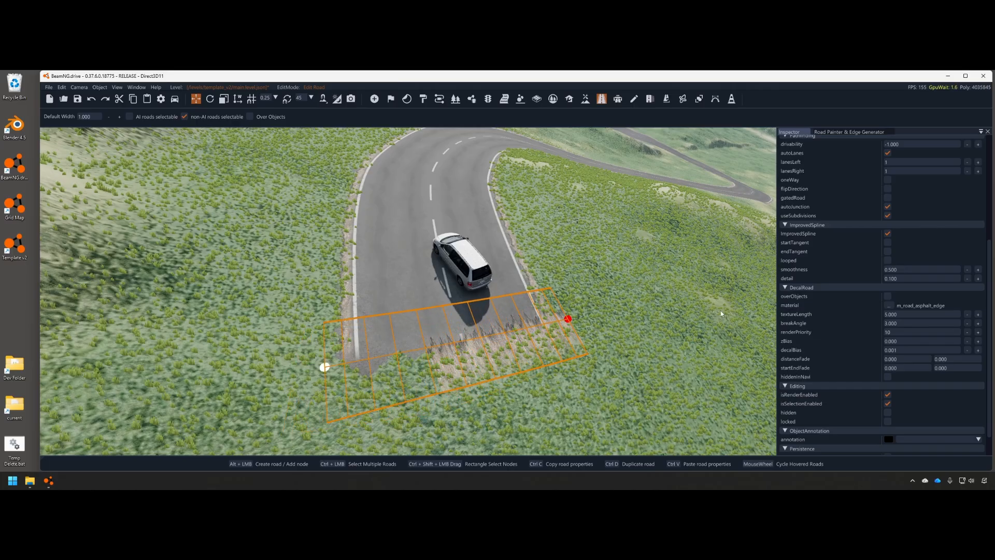
Fine-tune the strip's node width, right-end position and start fade so it fits the road
scroll(864, 207, up, 4)
click(864, 183)
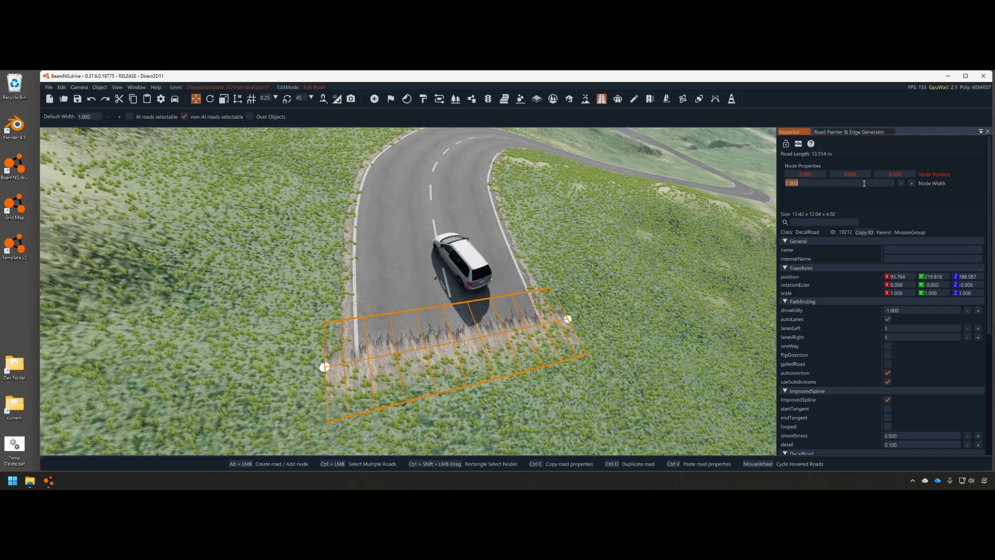
scroll(901, 306, down, 5)
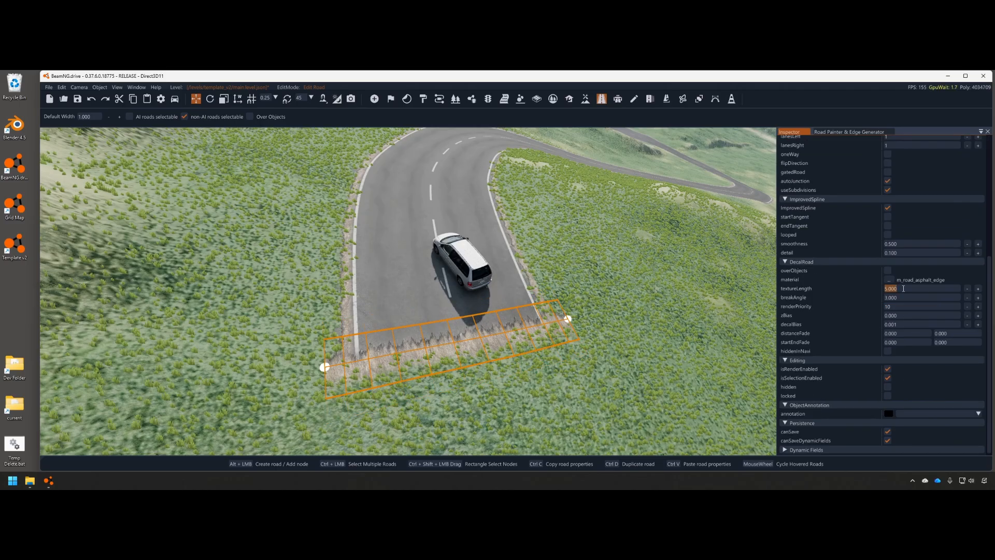
drag(568, 320, 571, 330)
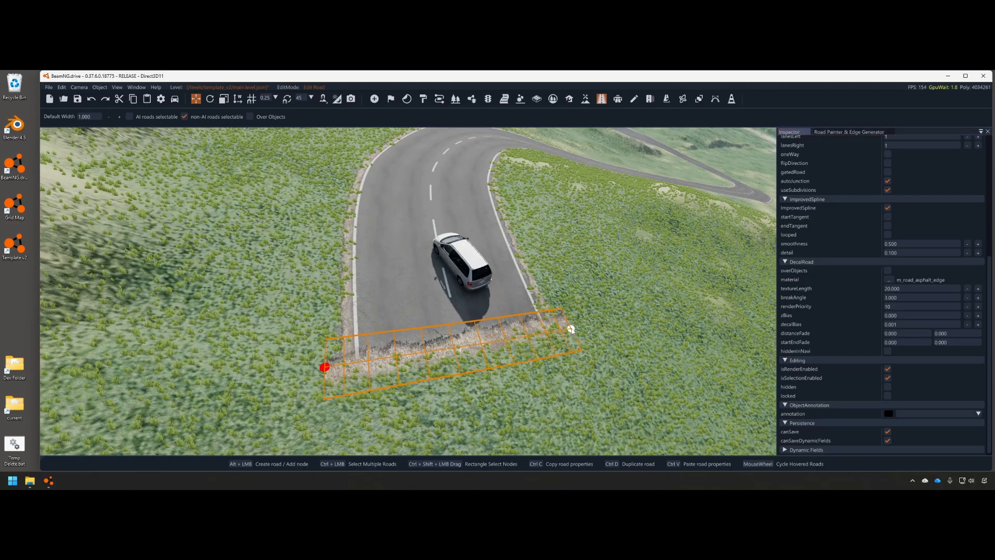
click(911, 341)
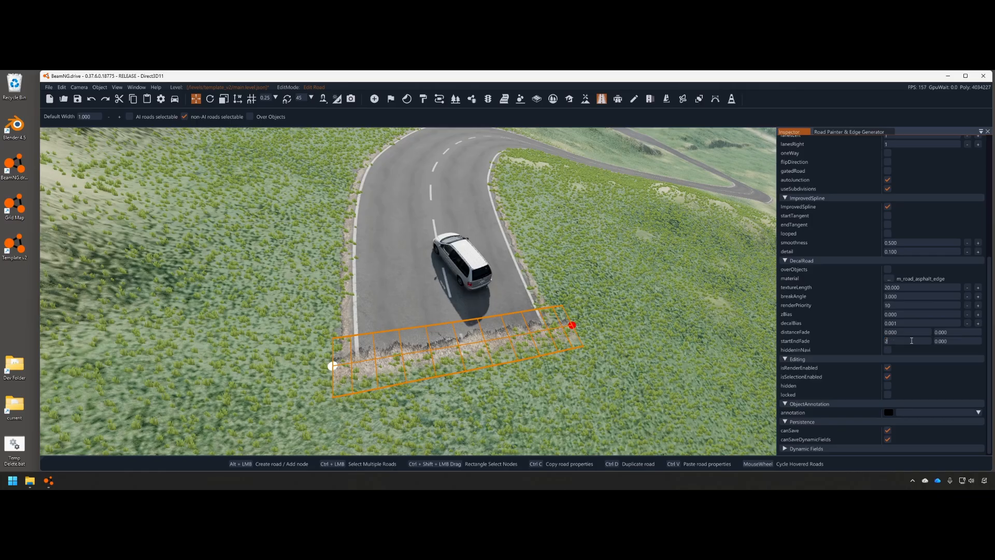
click(719, 357)
Look over the capped road end by the van, then exit the editor with F11 into driving mode
right_drag(497, 300, 624, 356)
key(a)
scroll(624, 355, up, 2)
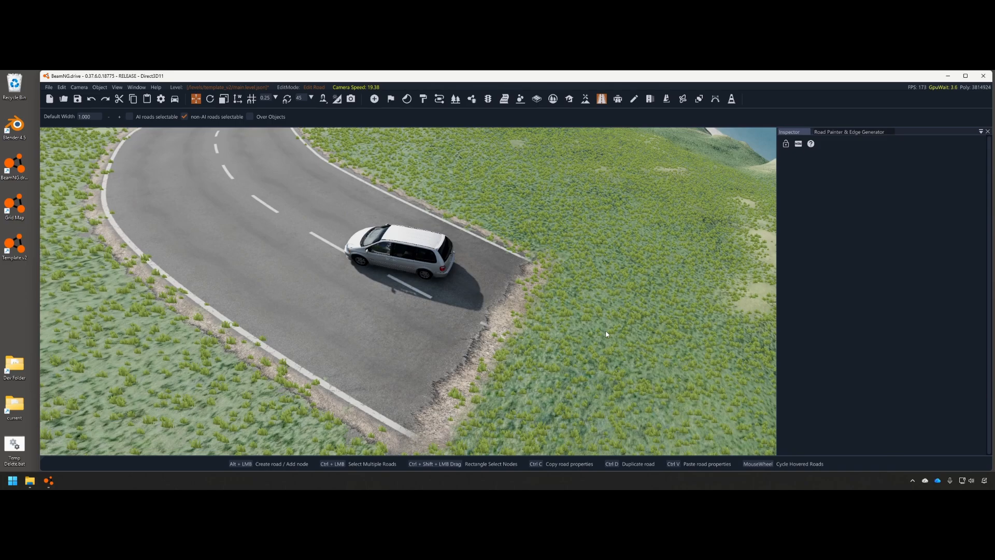
key(F11)
key(c)
key(c)
key(c)
key(c)
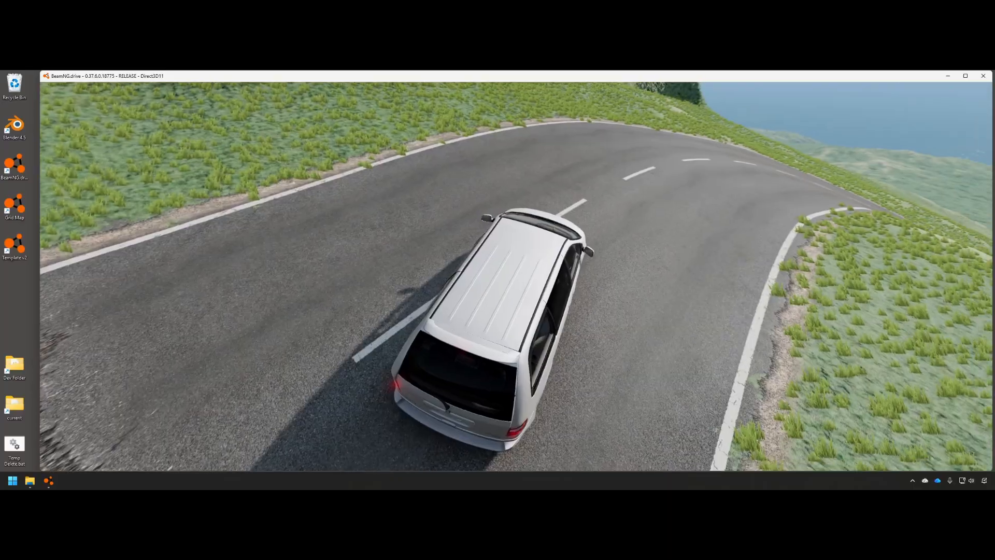
From a low chase view, drive the van down the winding road, steering right then left through the bends
right_drag(576, 313, 604, 282)
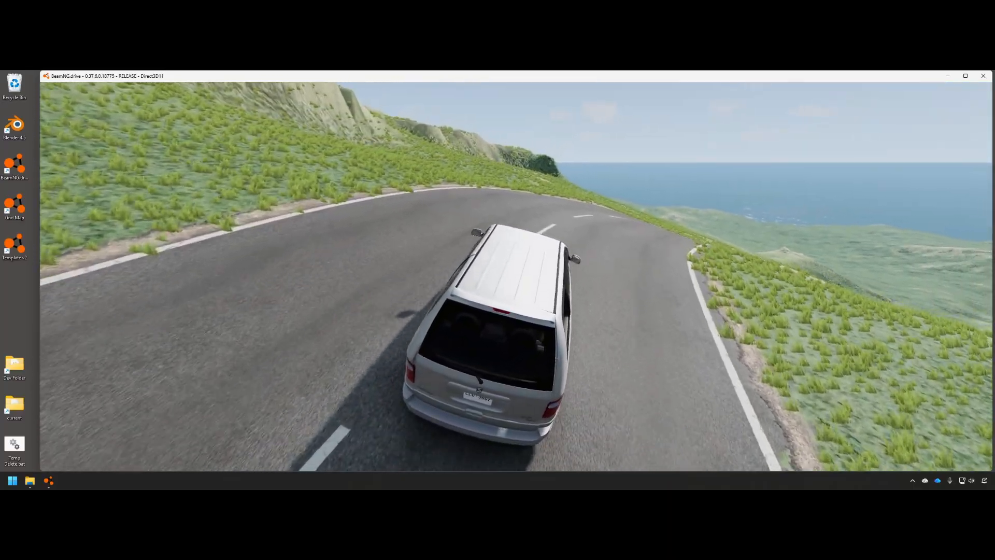
key(Up)
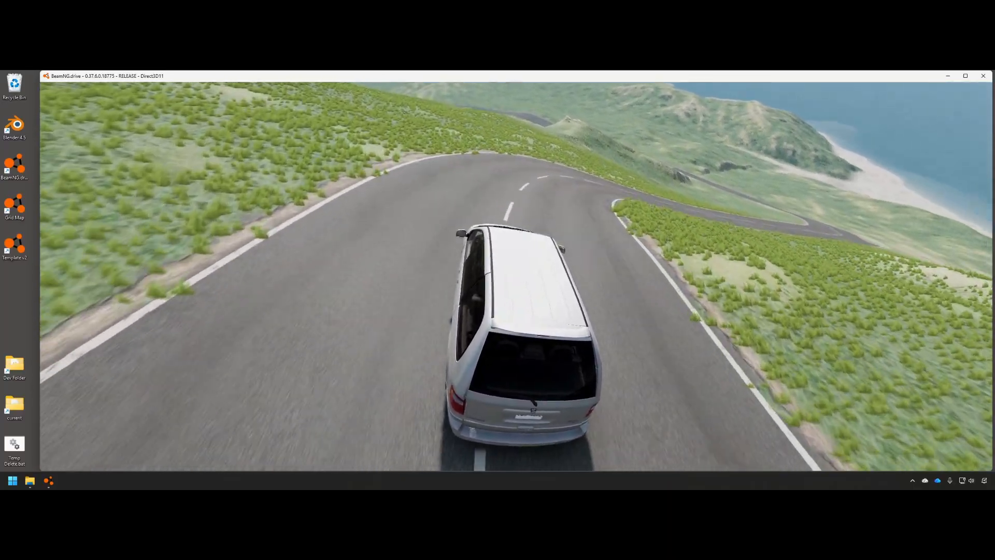
key(Right)
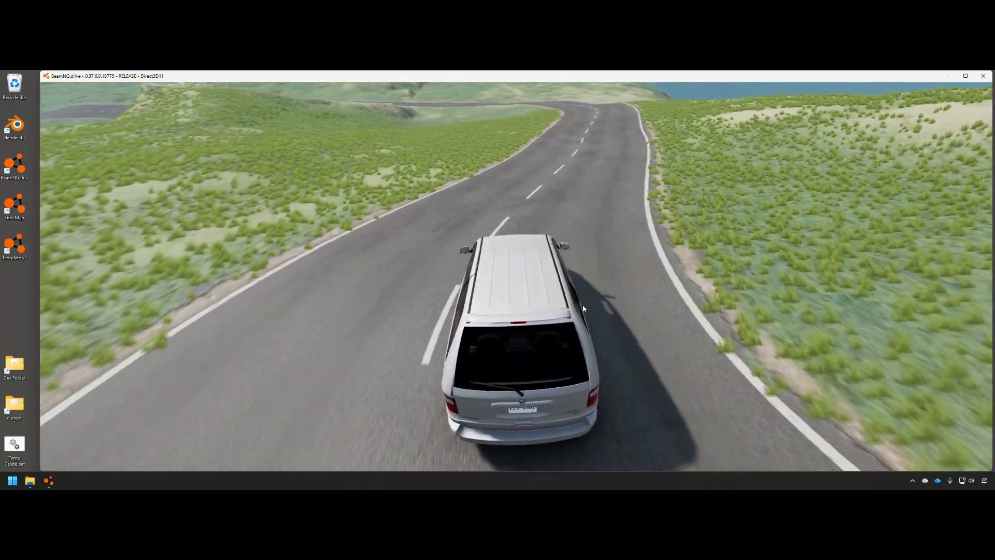
key(Left)
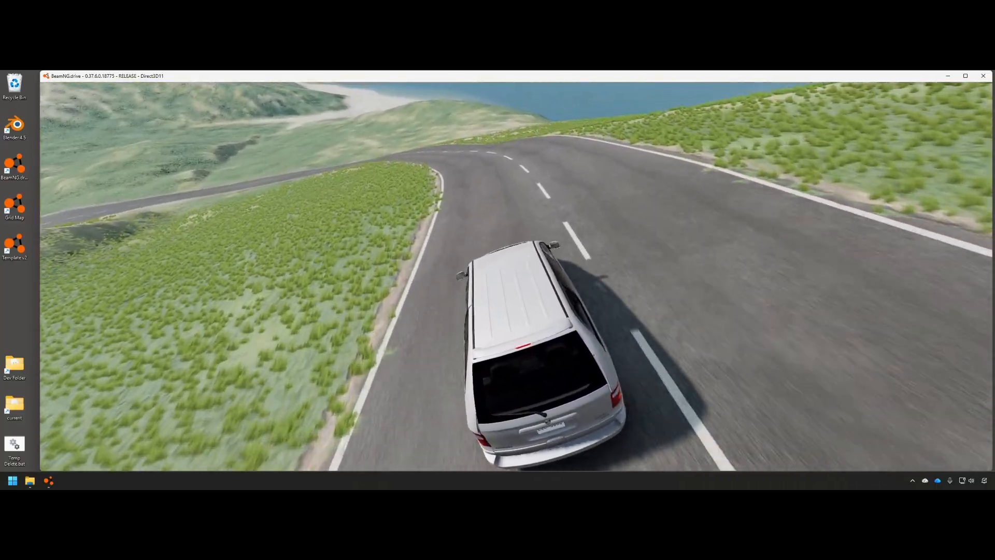
key(Left)
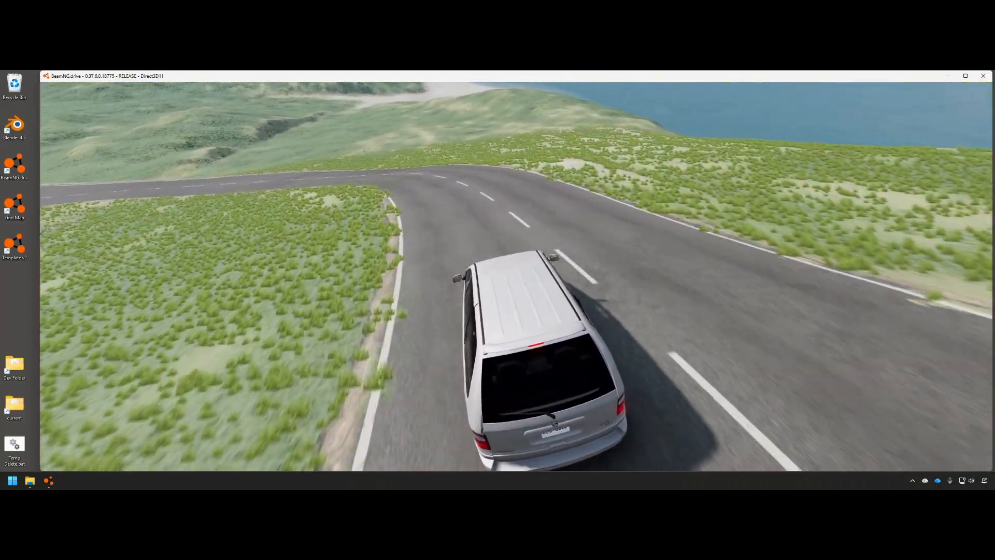
key(Left)
key(Left)
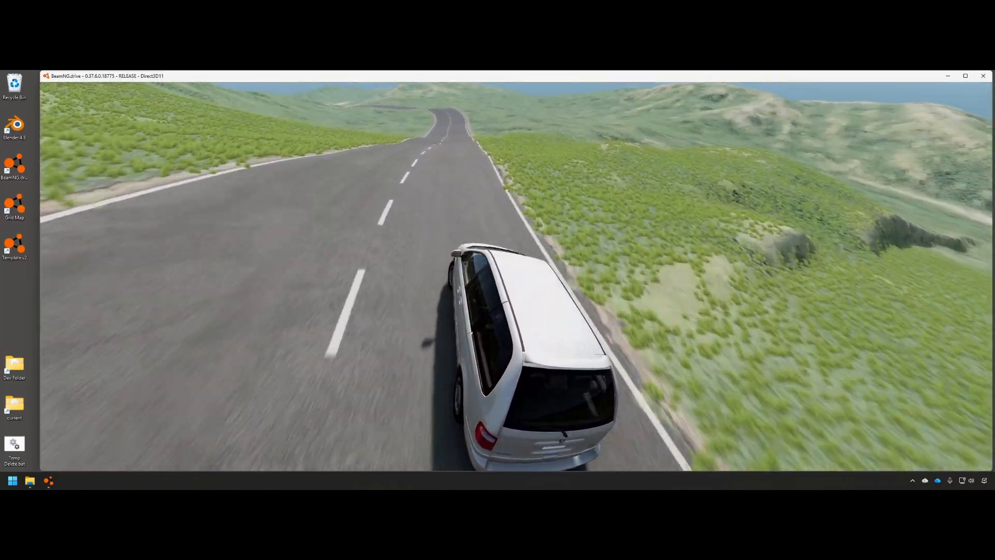